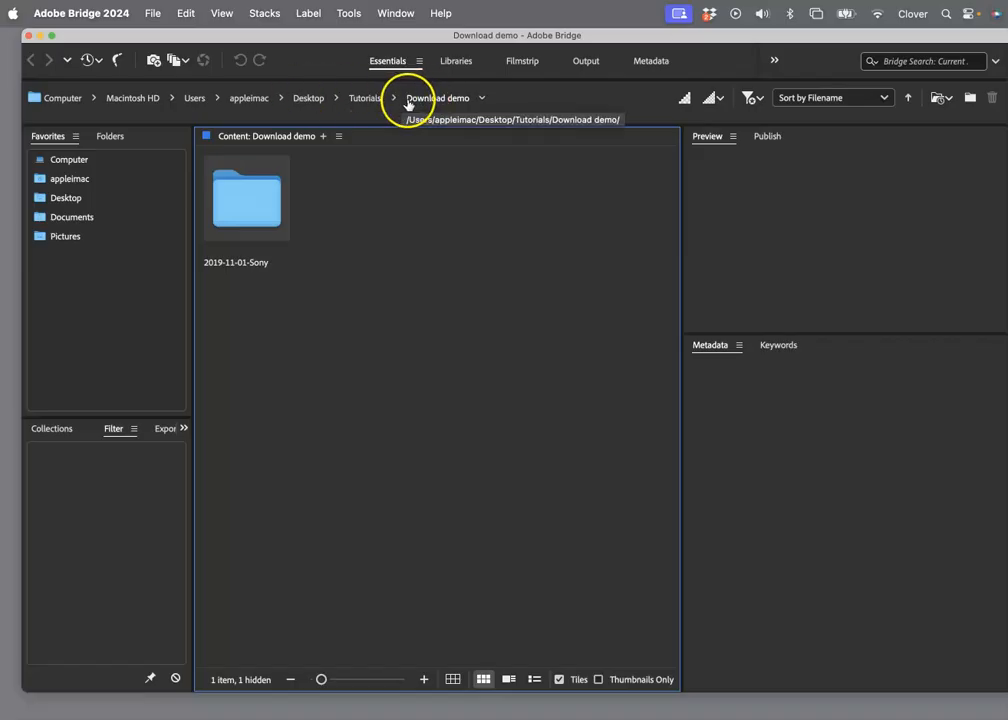
Step: Browse up to the Computer level, and go through Desktop and Tutorials into the Demo Images-Adobe Bridge folder
left_click(366, 98)
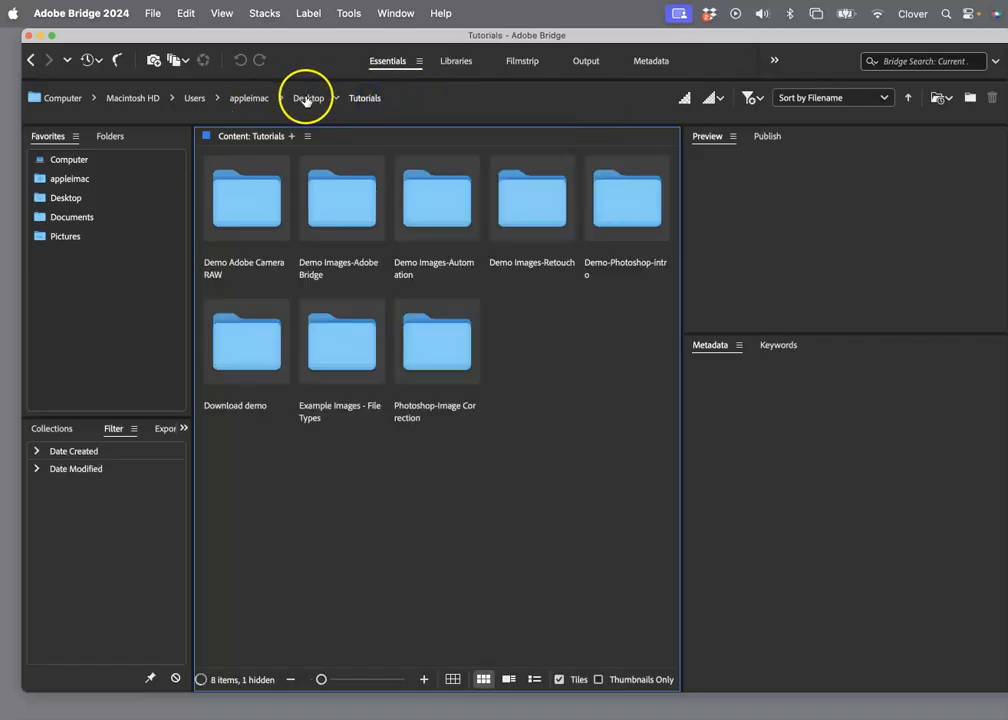
left_click(51, 99)
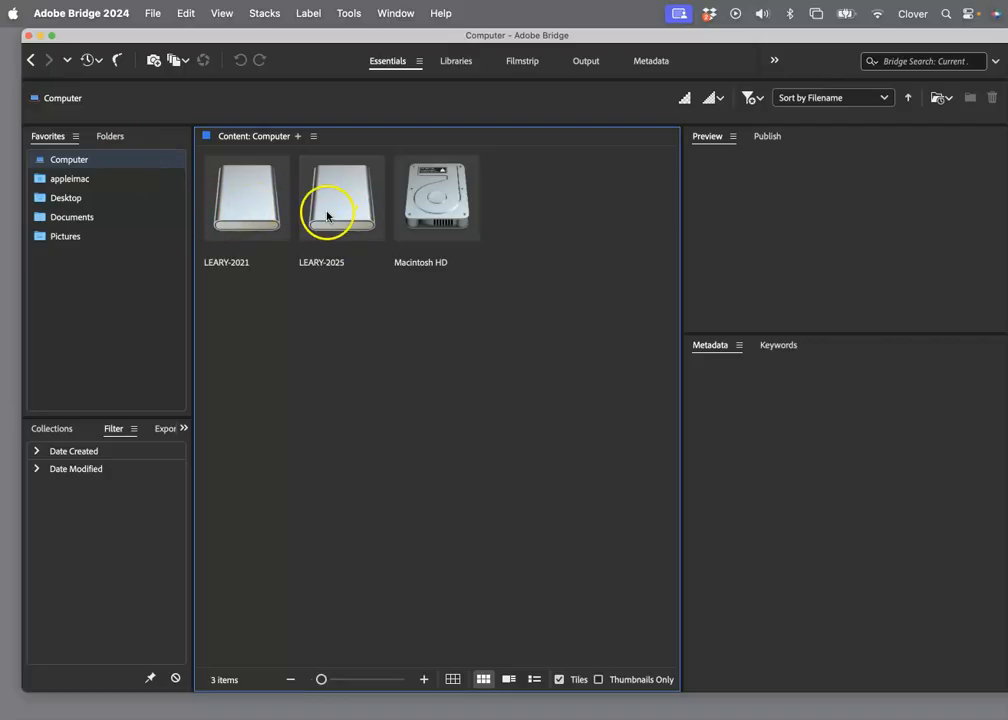
left_click(83, 199)
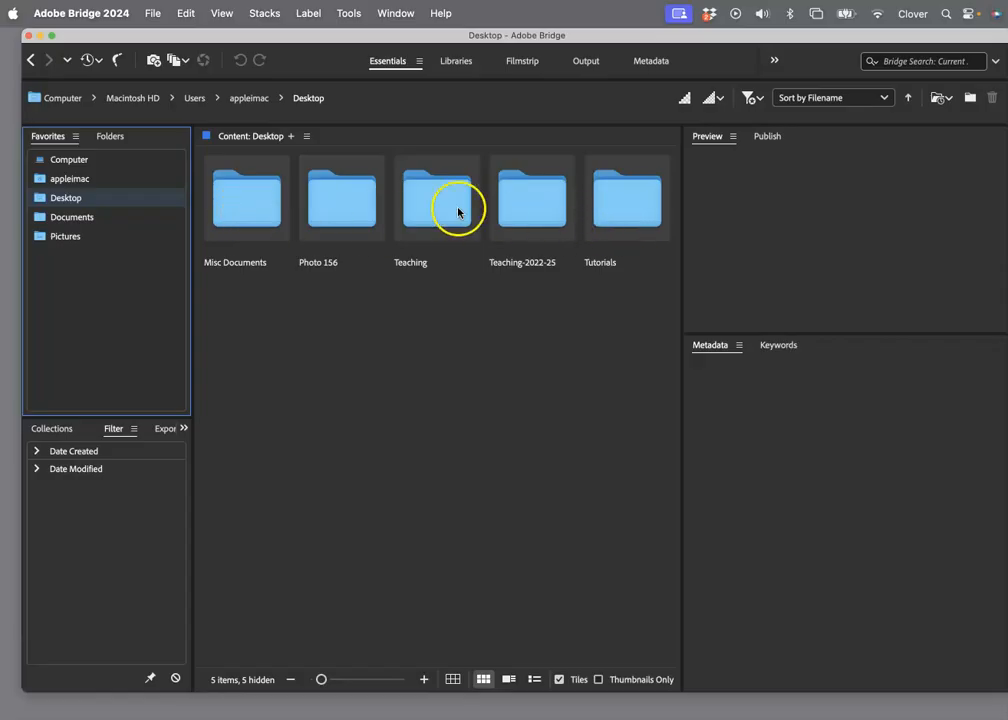
double_click(630, 213)
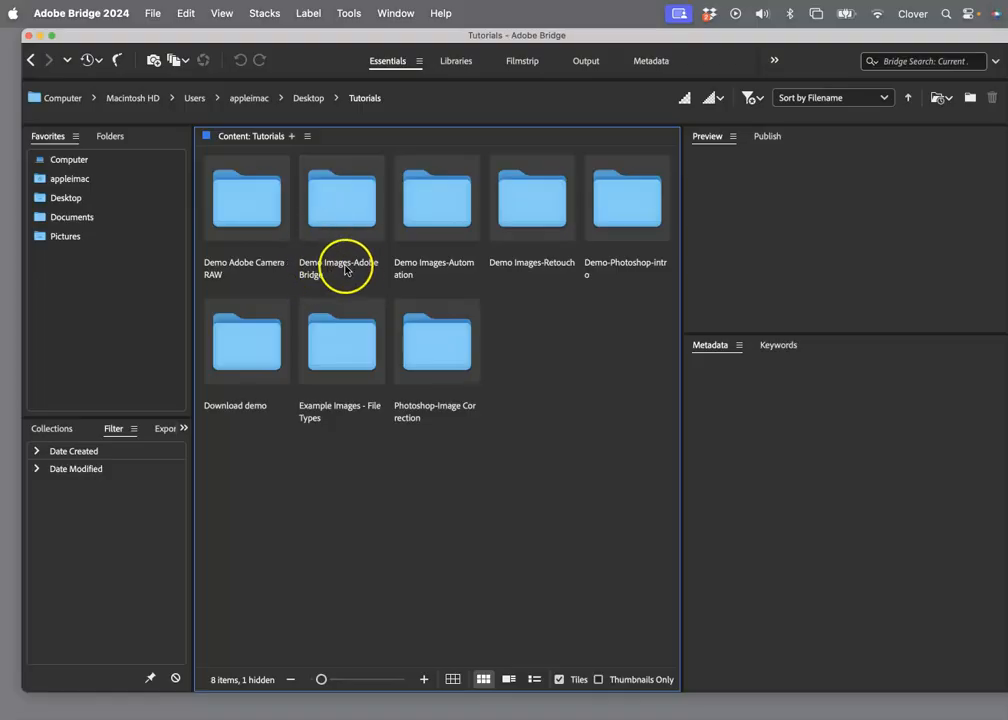
double_click(342, 211)
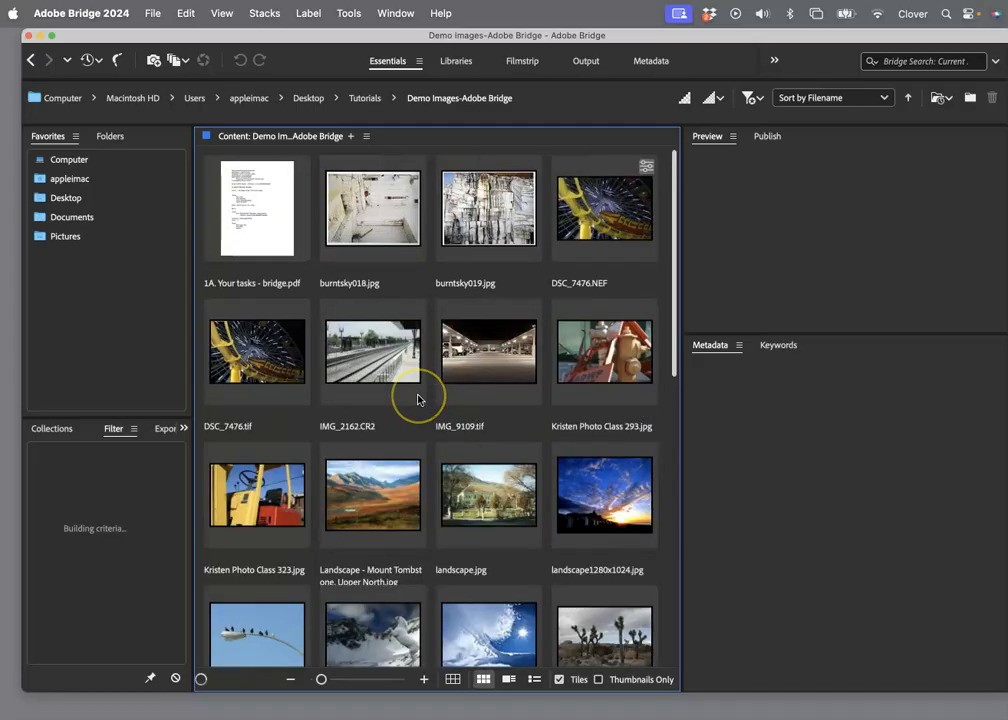
Step: View the "1A. Your tasks - bridge.pdf" file in full-screen preview and return to the folder contents
left_click(266, 234)
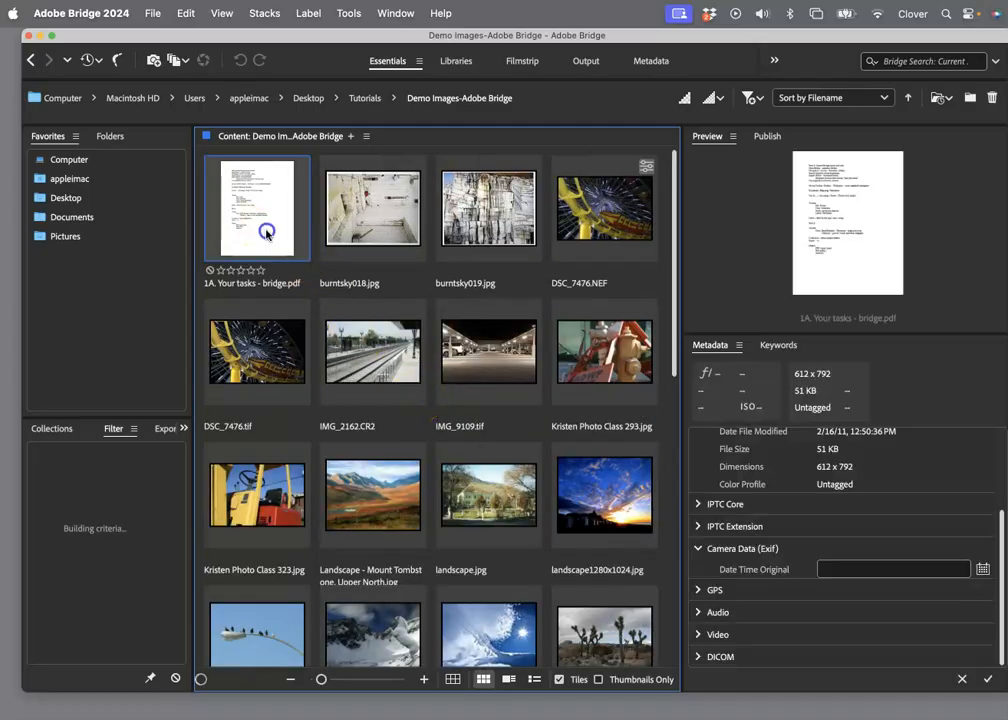
key("space")
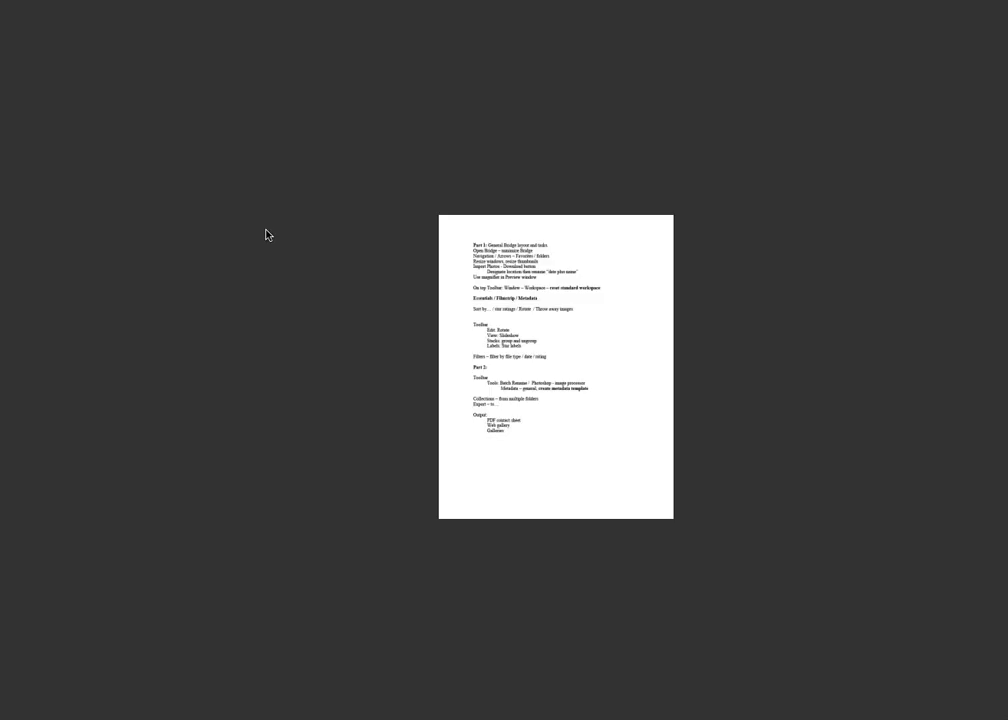
key("space")
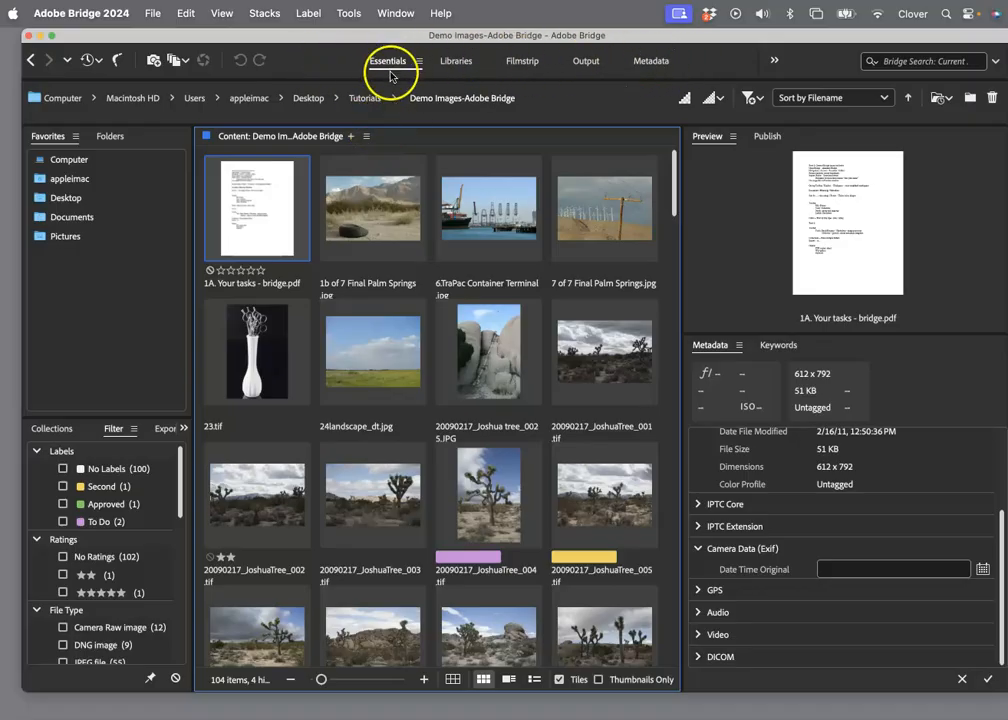
Step: Look through the Libraries, Filmstrip, Output and Metadata workspaces, and return to the Essentials workspace
left_click(458, 62)
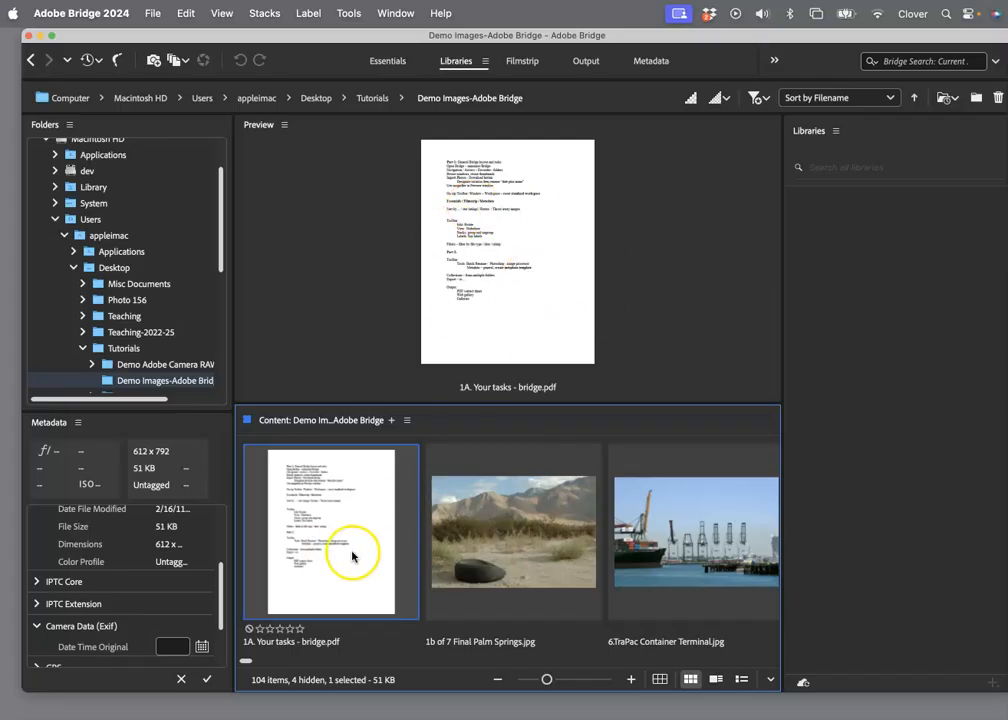
scroll(486, 550, "right", 15)
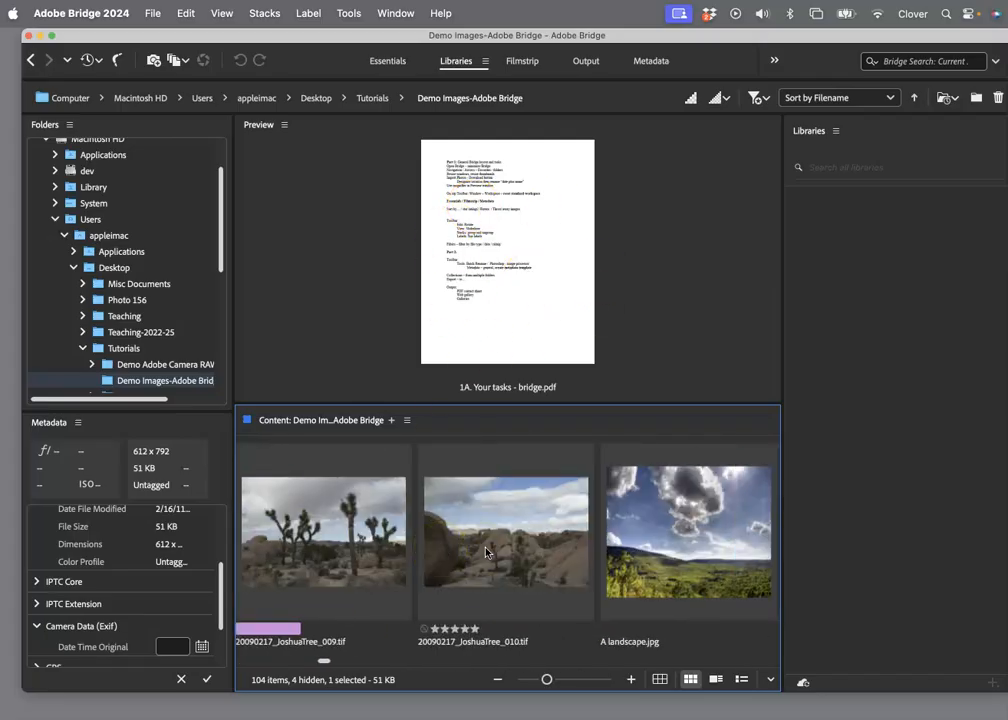
left_click(524, 61)
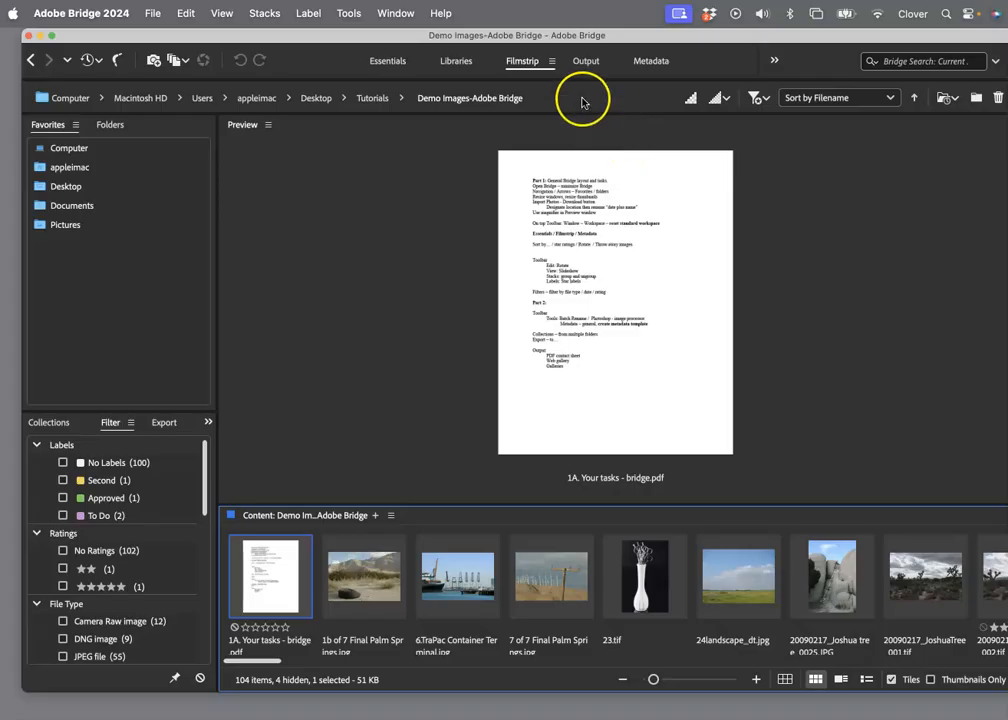
left_click(586, 61)
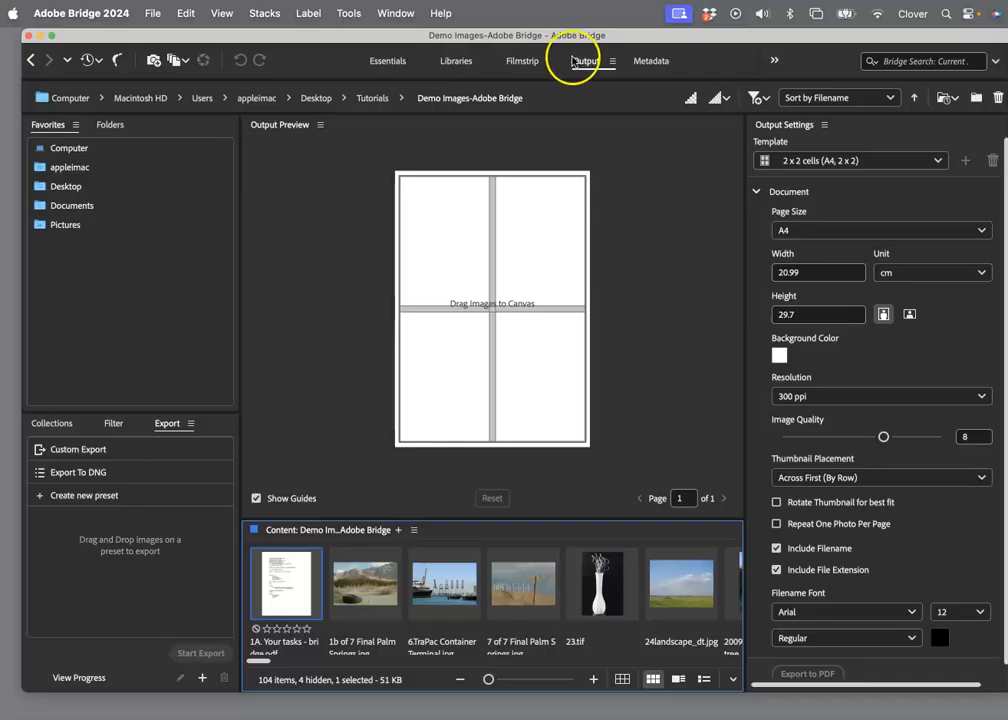
left_click(651, 62)
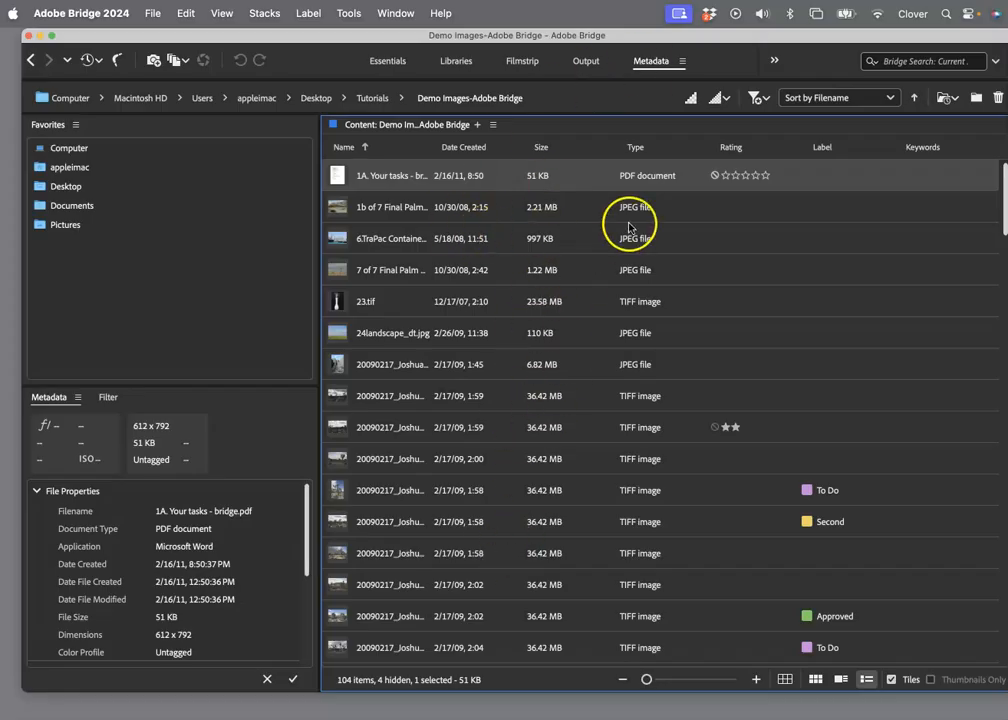
left_click(388, 61)
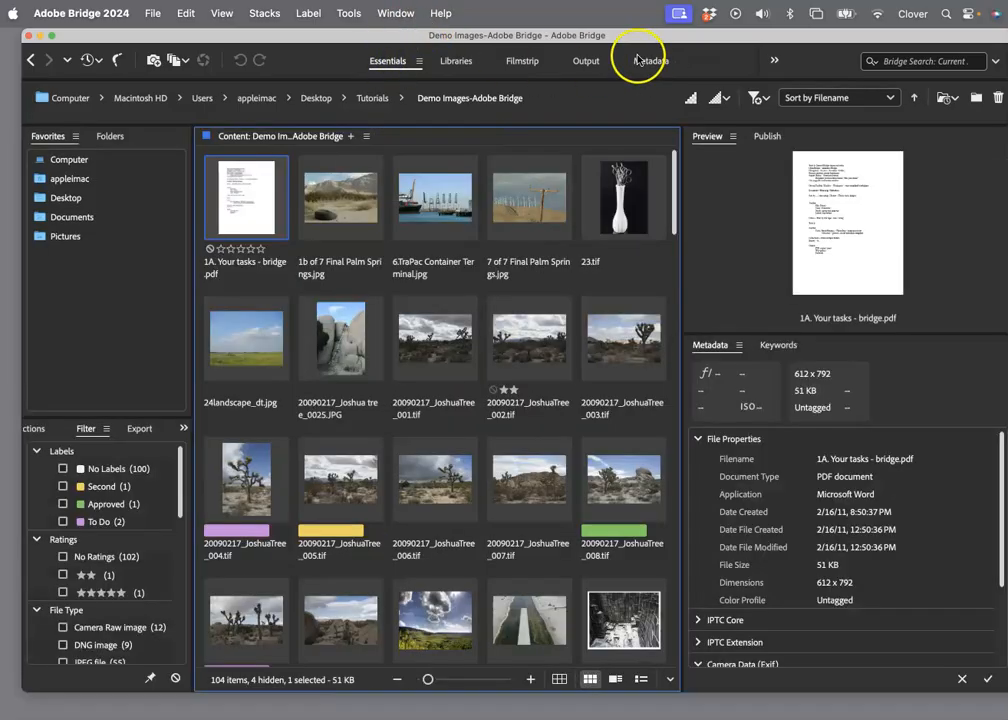
Step: Go back to the Tutorials folder and reopen the Demo Images-Adobe Bridge folder
left_click(30, 62)
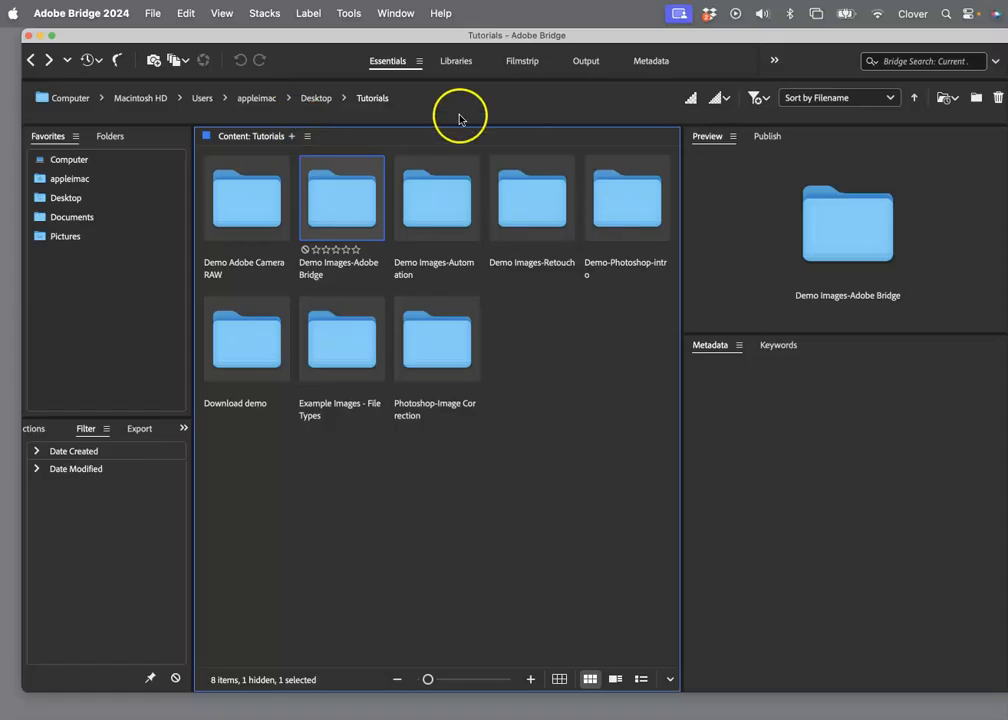
double_click(344, 205)
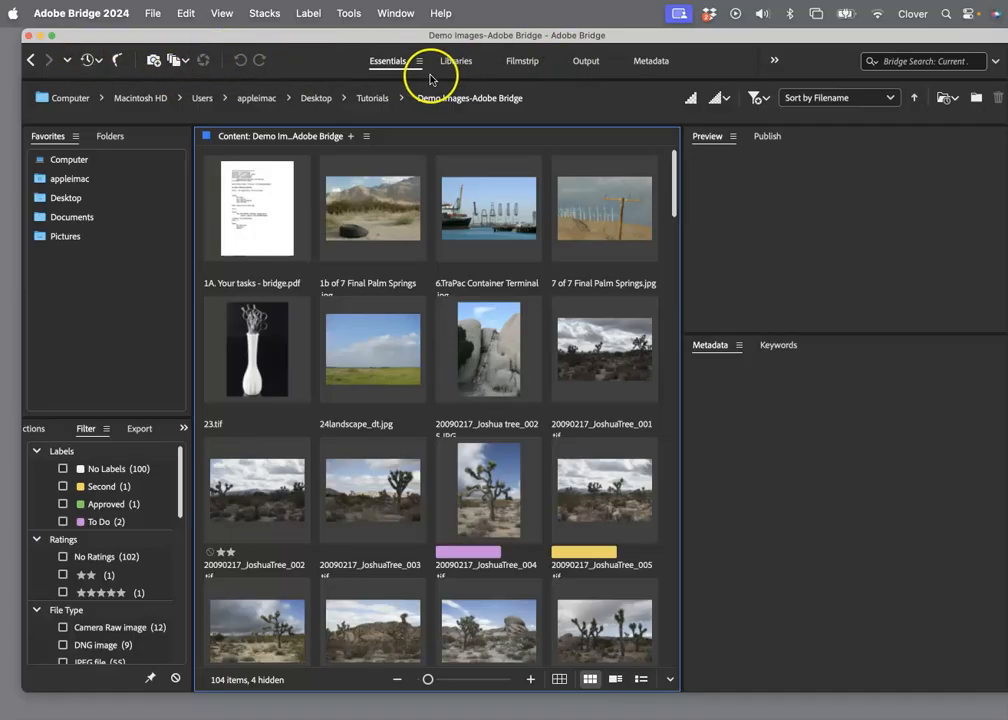
left_click(79, 12)
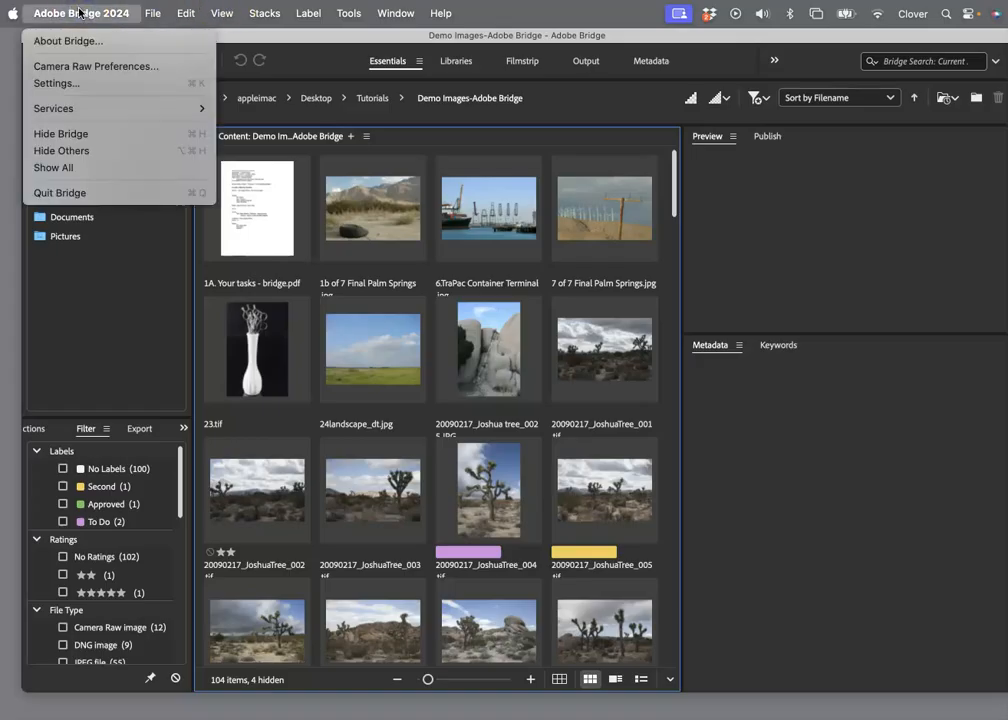
left_click(74, 84)
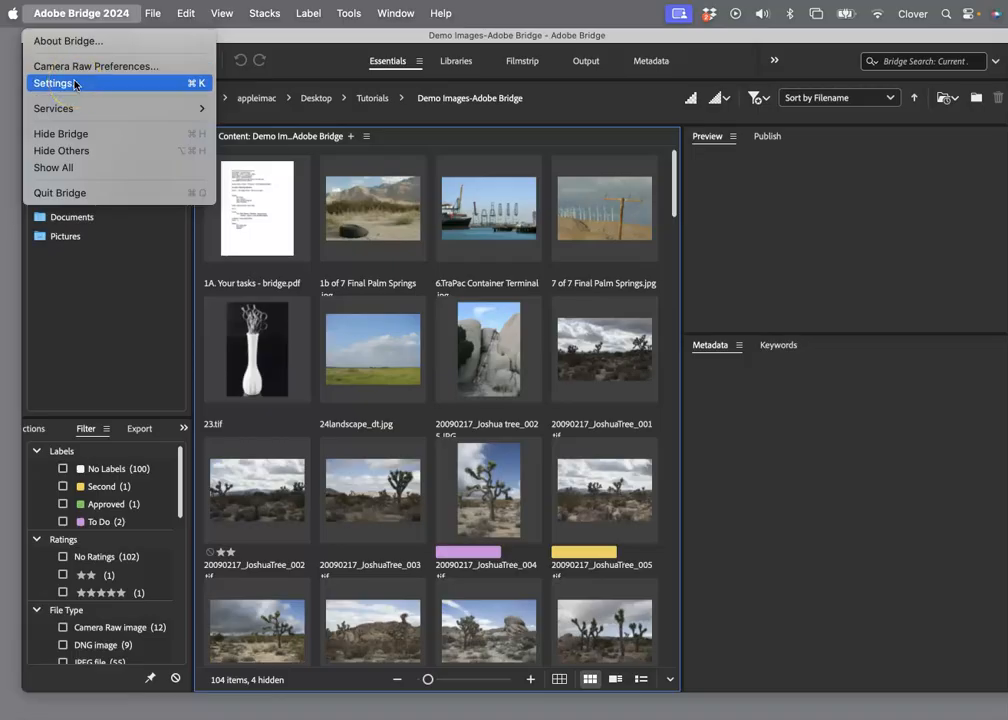
left_click(148, 13)
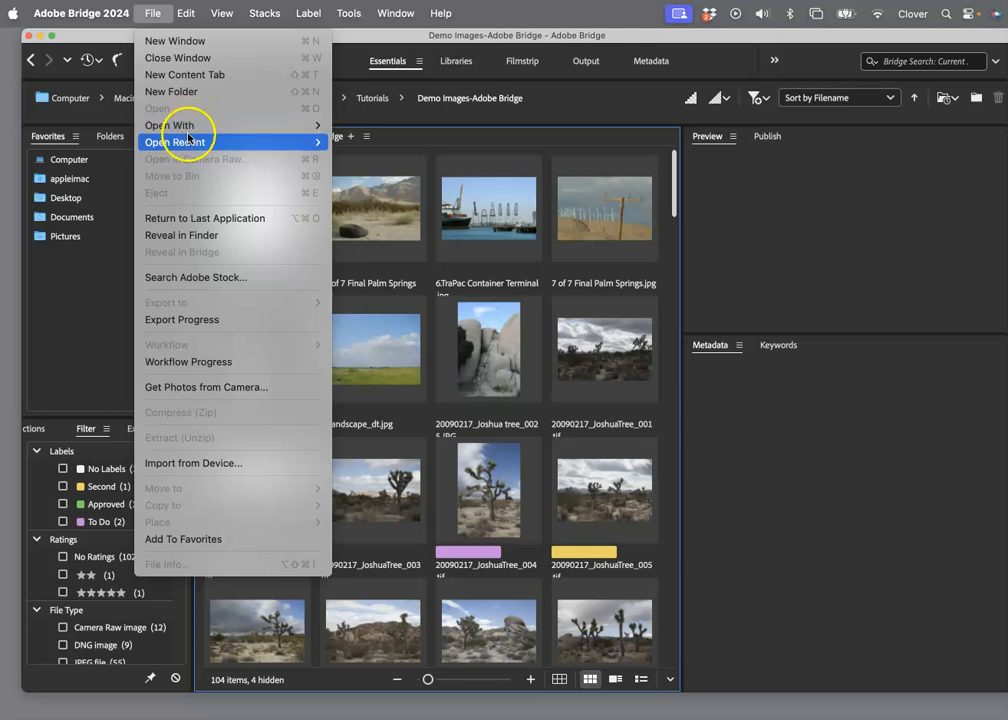
mouse_move(187, 143)
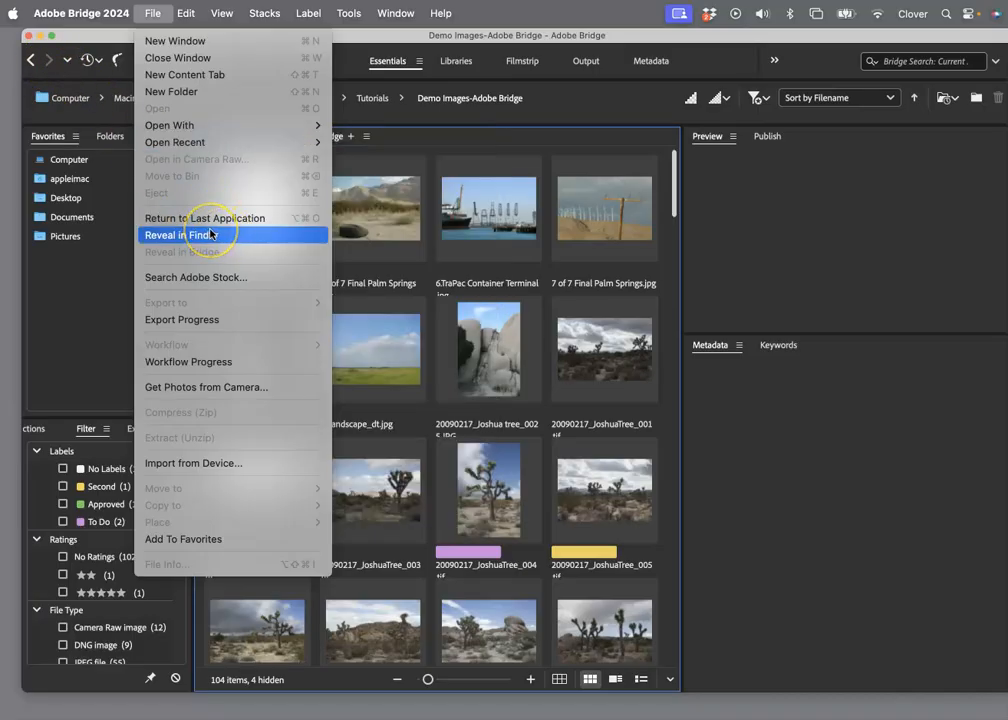
left_click(190, 388)
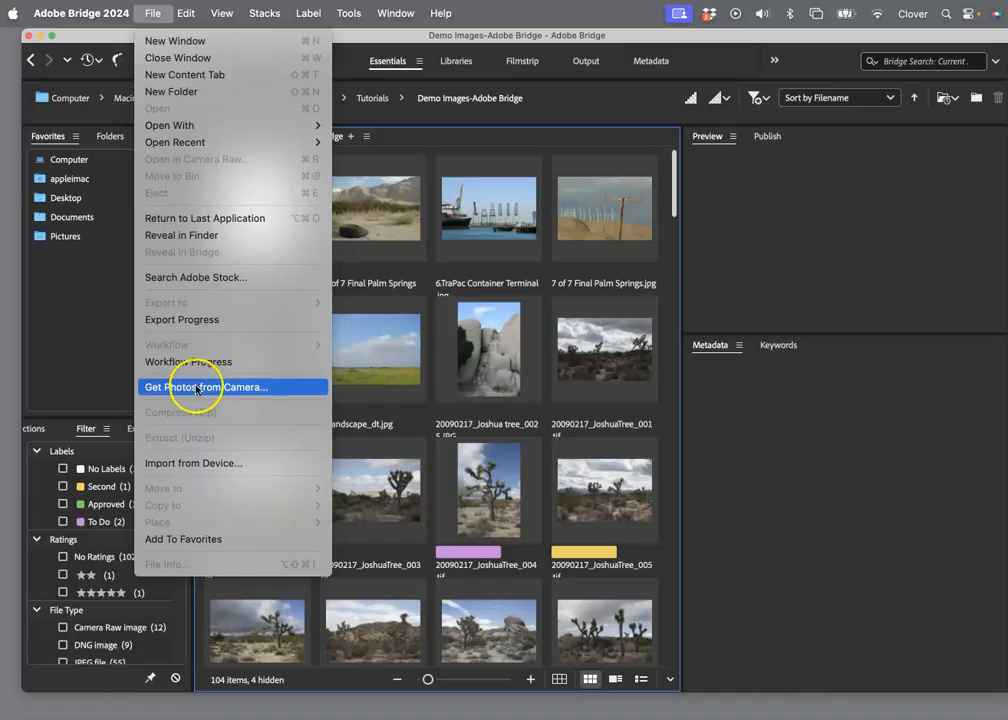
left_click(79, 279)
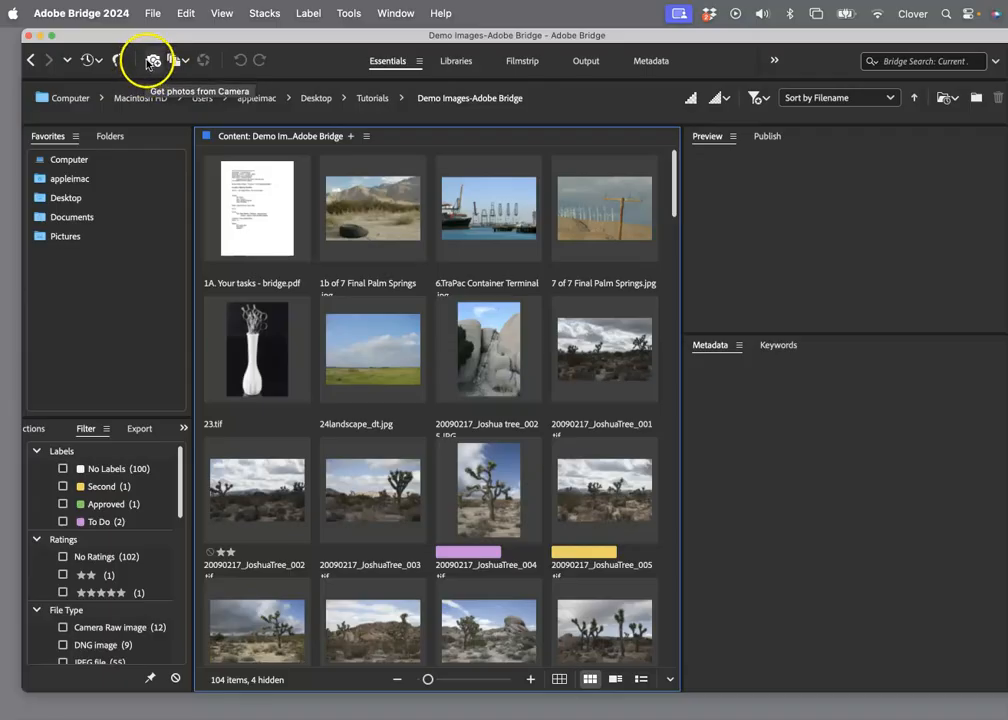
left_click(190, 12)
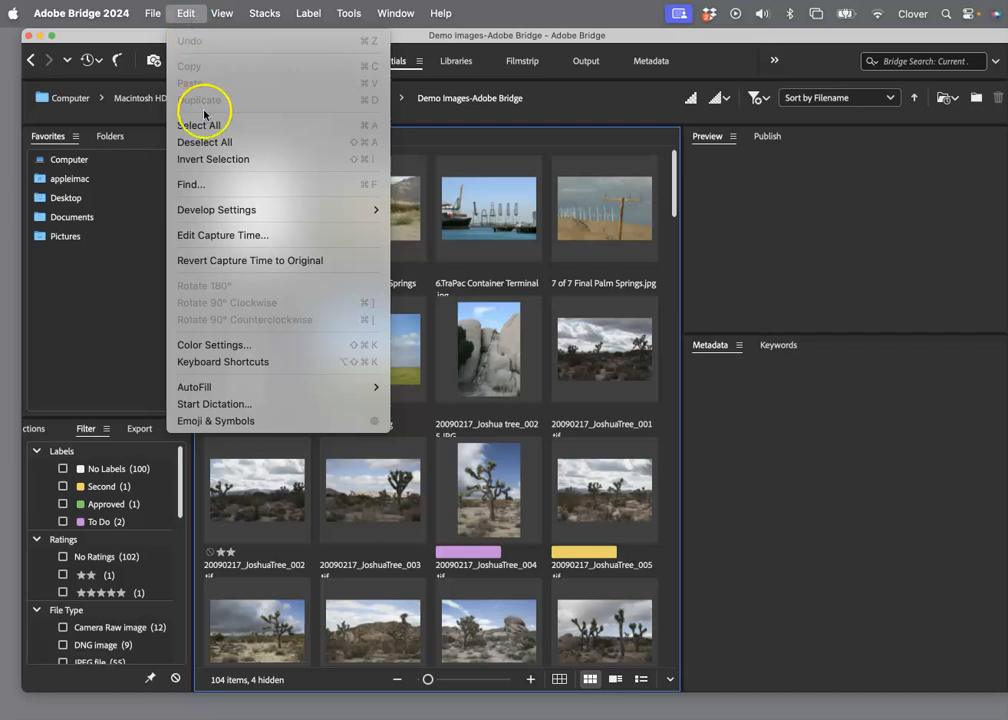
Step: Turn on the display of hidden files, and preview DSC_7476.NEF and its DSC_7476.xmp sidecar file
left_click(221, 12)
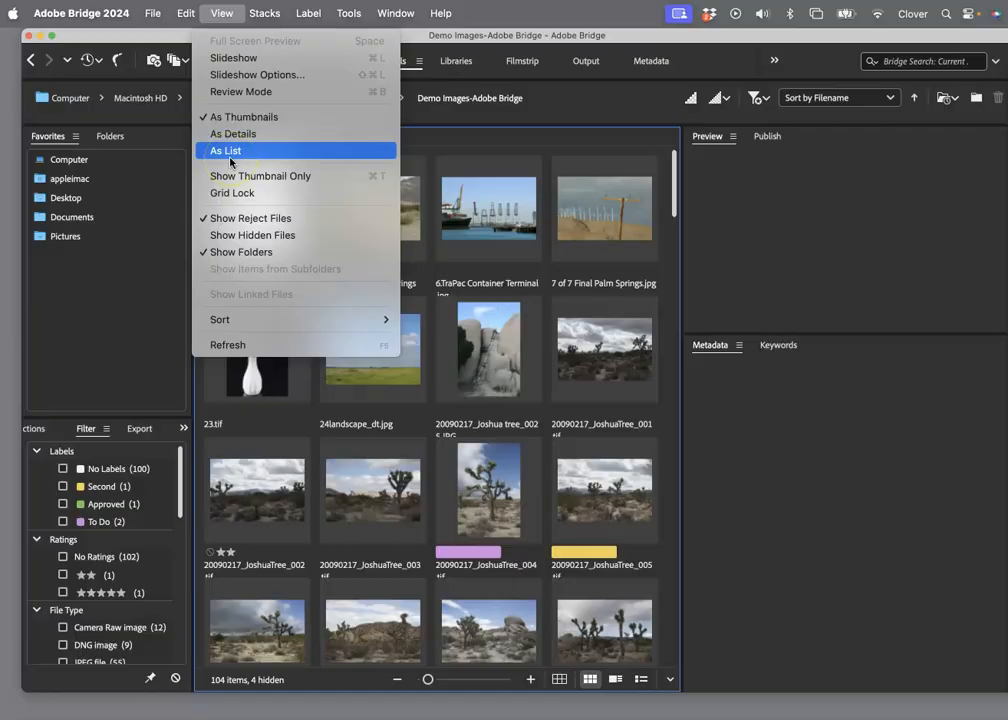
left_click(234, 235)
scroll(382, 292, "down", 10)
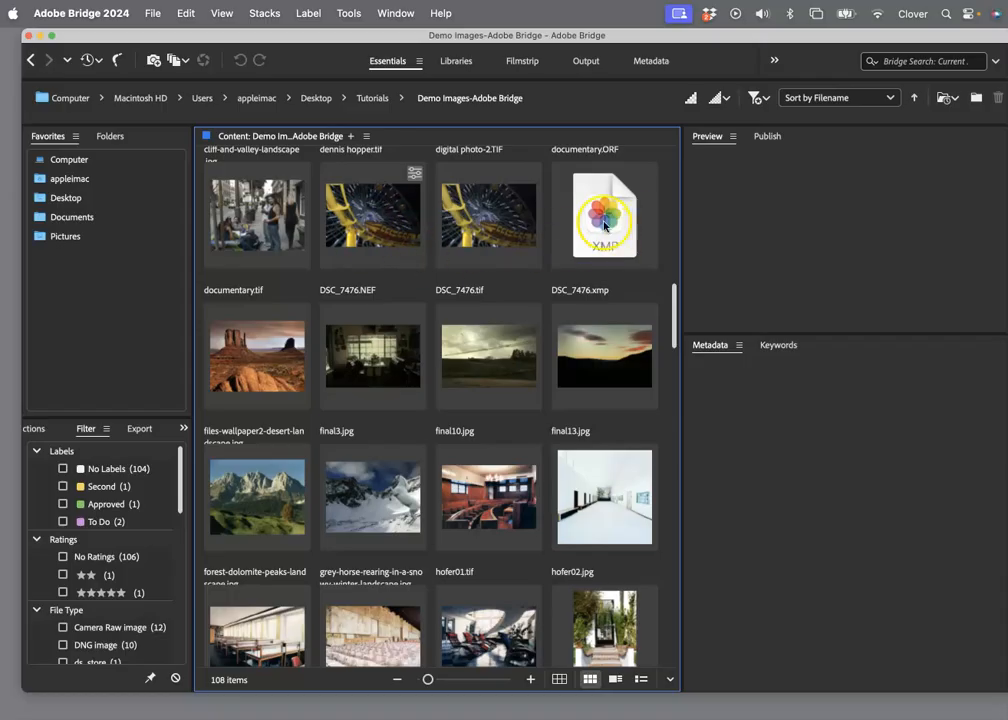
left_click(395, 214)
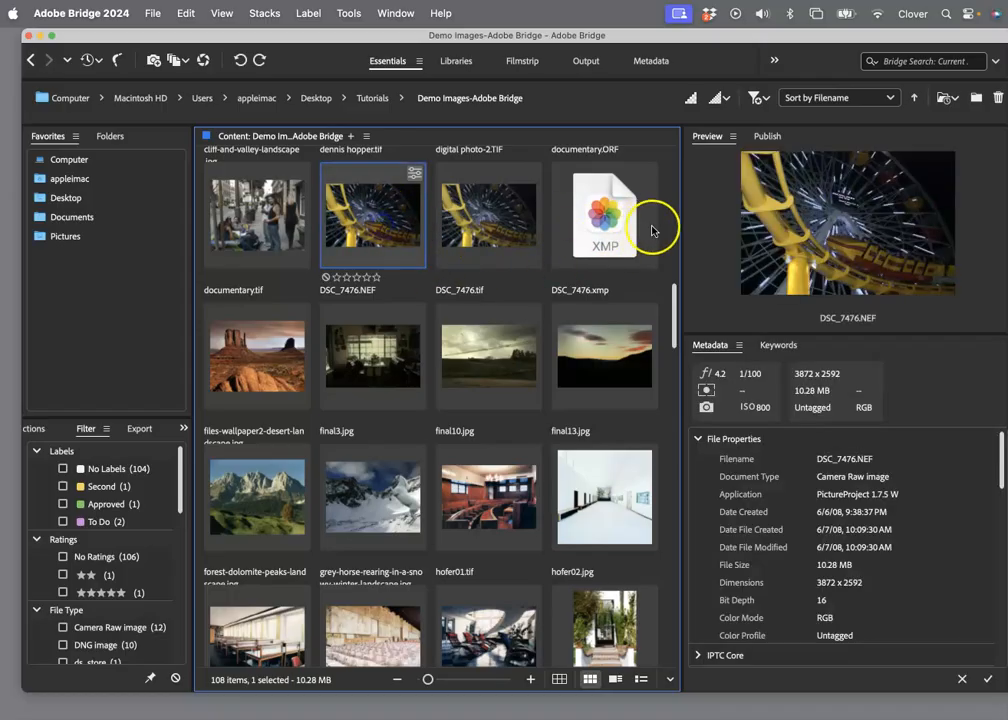
left_click(629, 229)
scroll(596, 250, "up", 10)
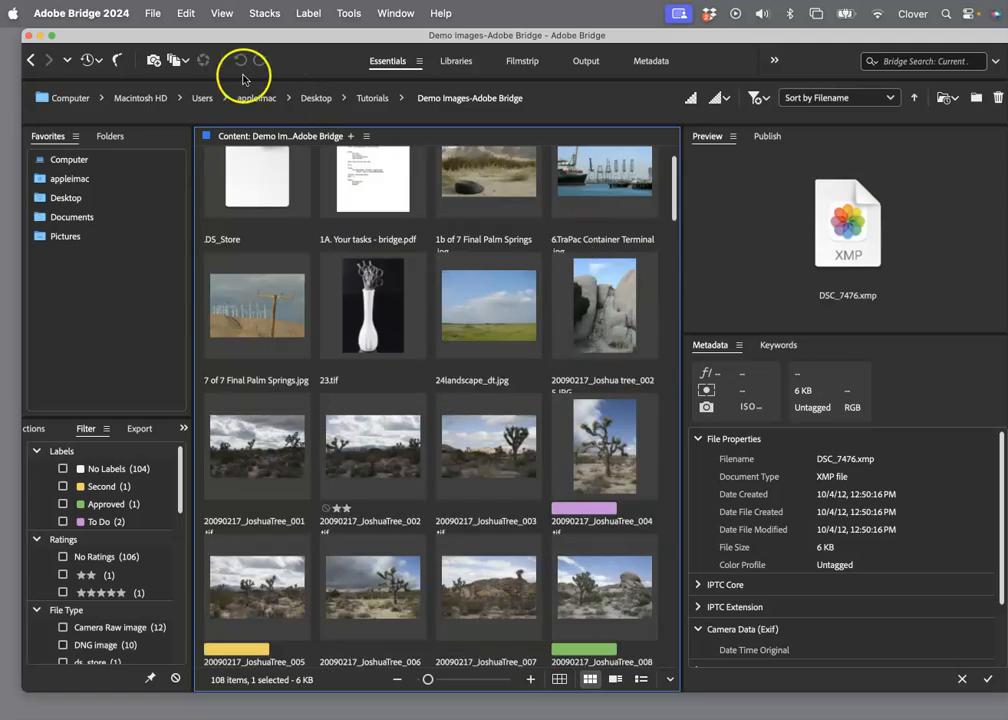
left_click(228, 12)
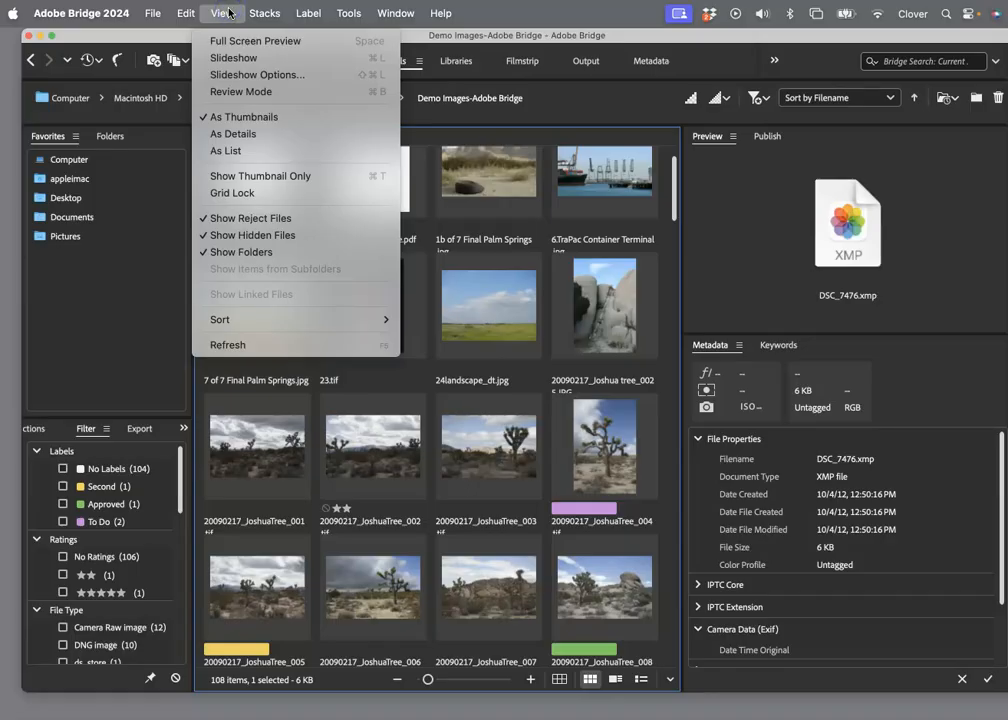
mouse_move(281, 322)
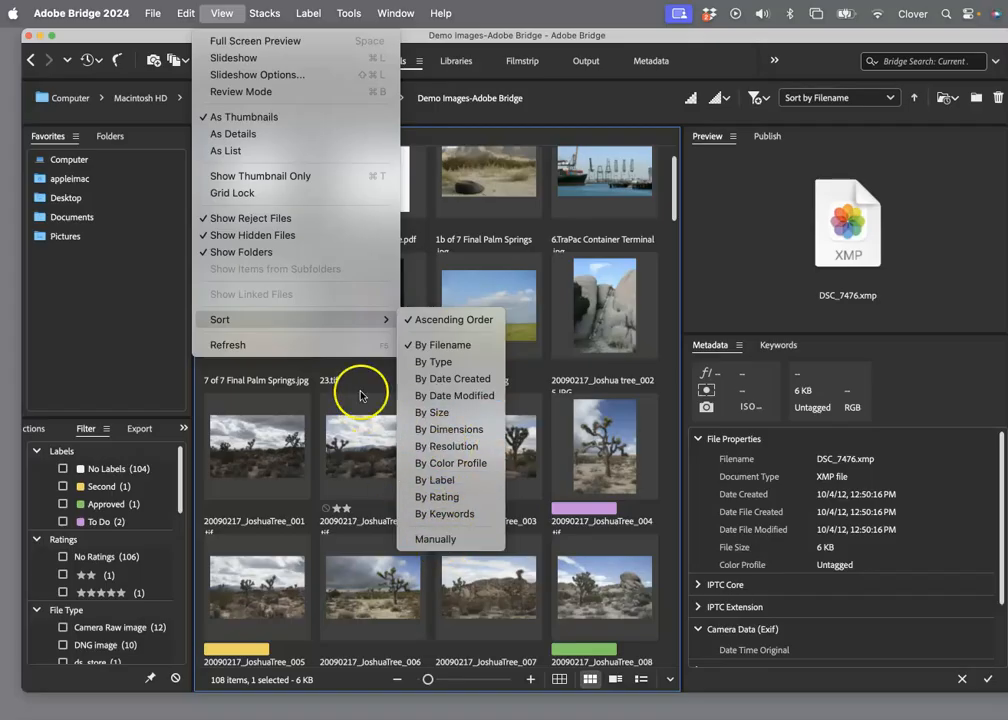
left_click(273, 13)
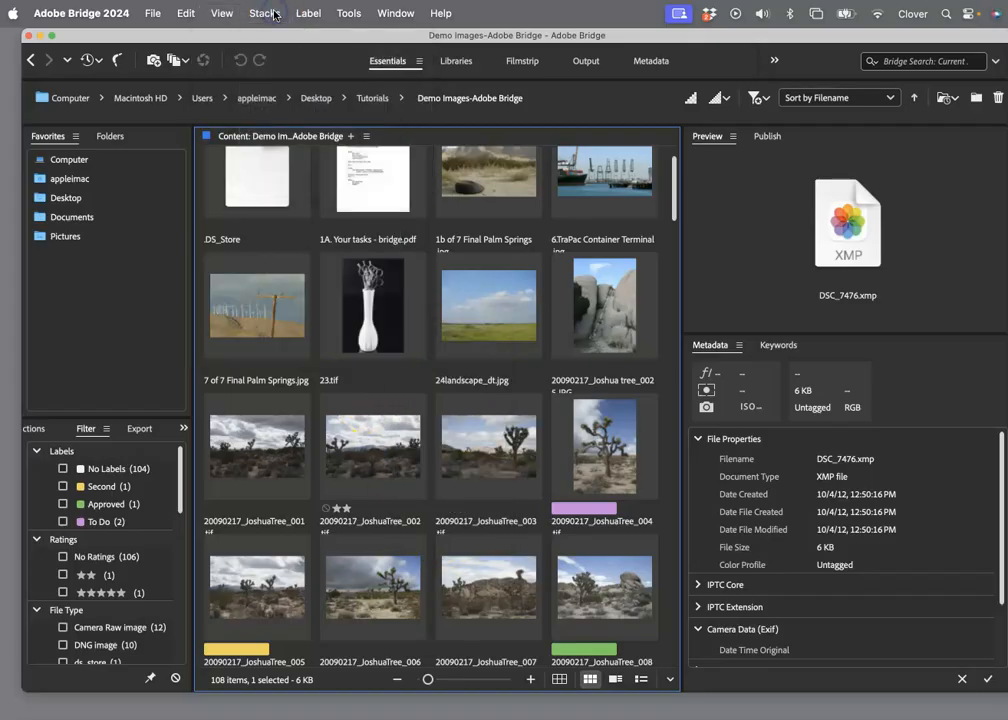
left_click(268, 13)
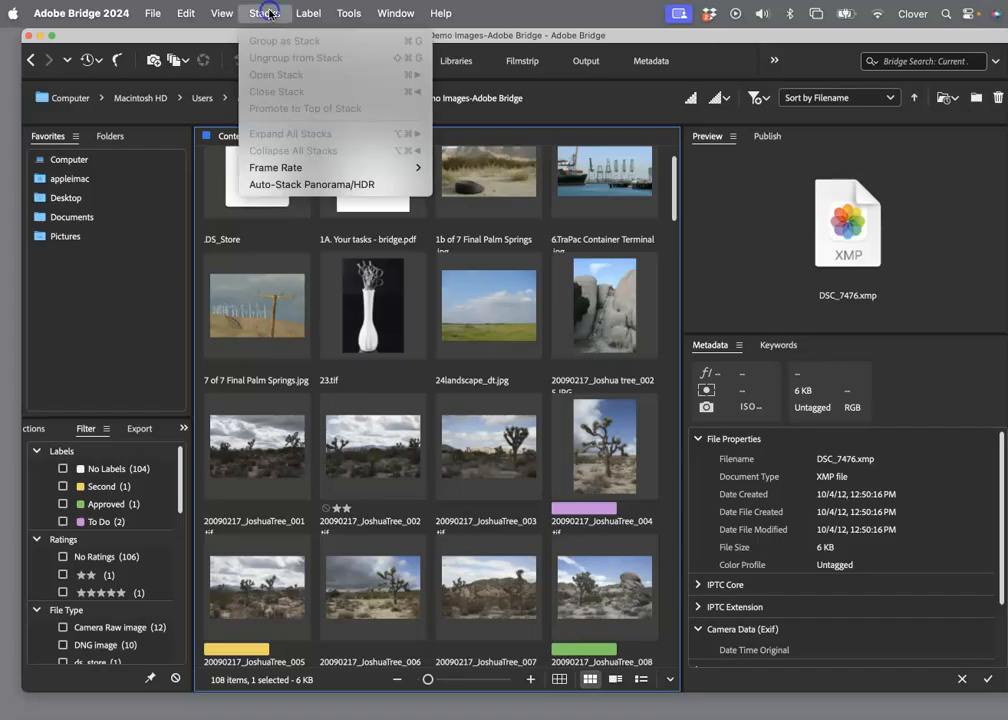
left_click(268, 13)
left_click(310, 13)
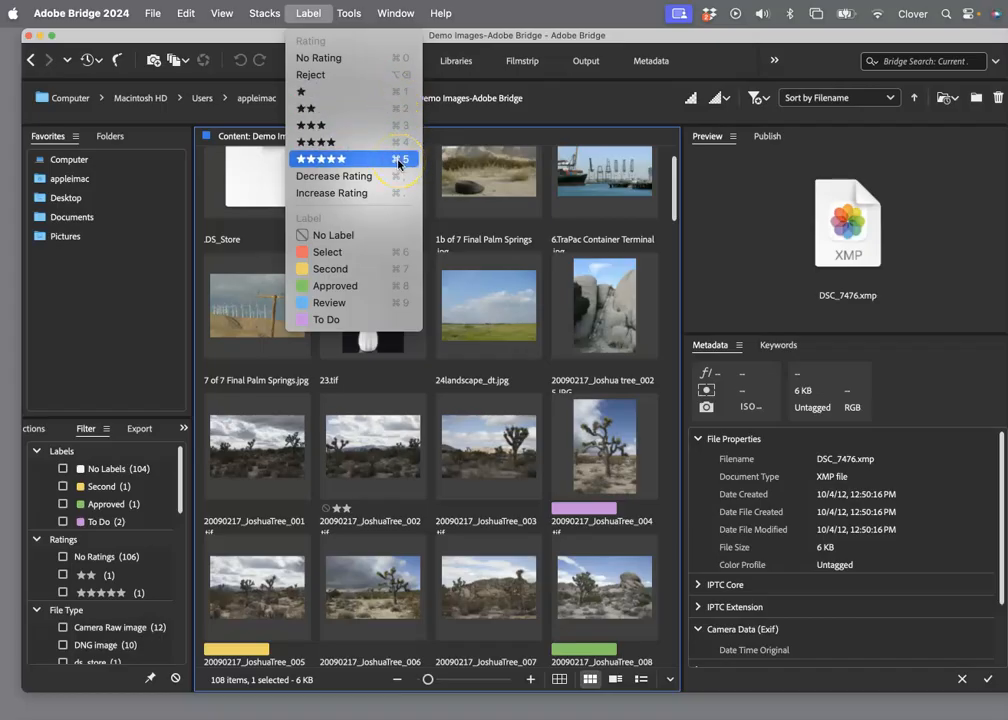
left_click(310, 14)
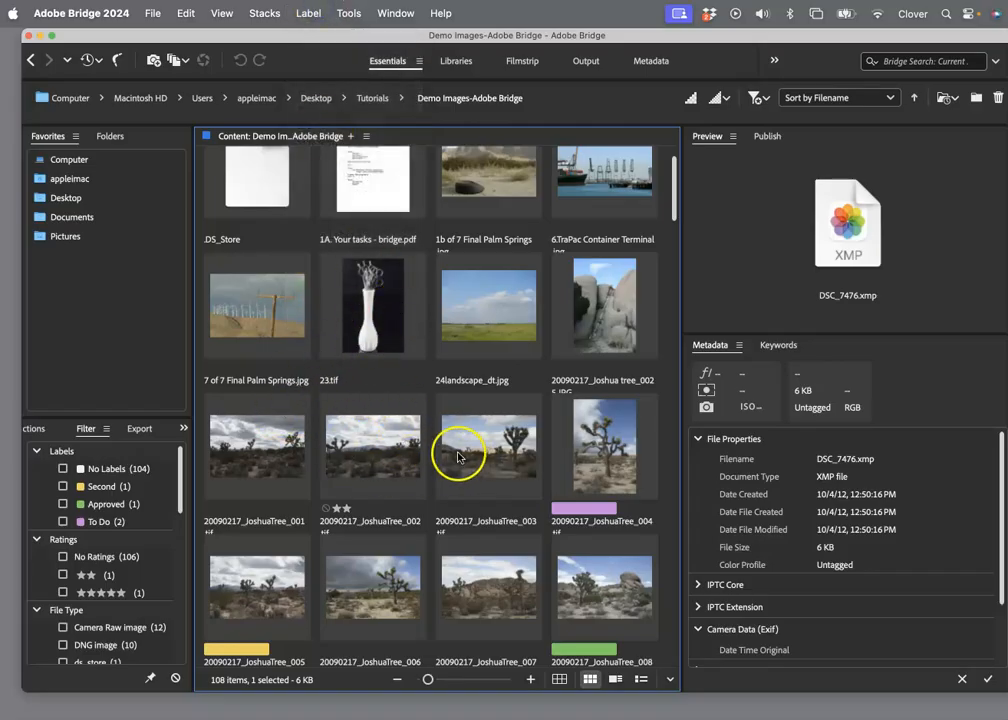
Step: Look over the labelled and rated Joshua Tree thumbnails, and switch to the Filmstrip workspace
scroll(450, 457, "down", 3)
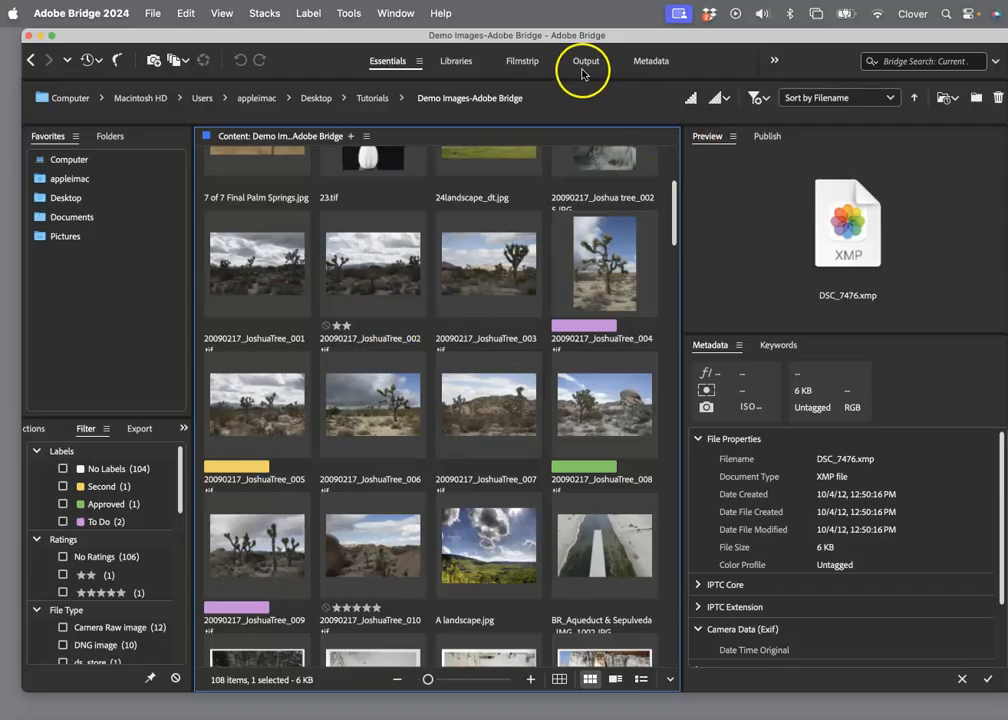
left_click(522, 61)
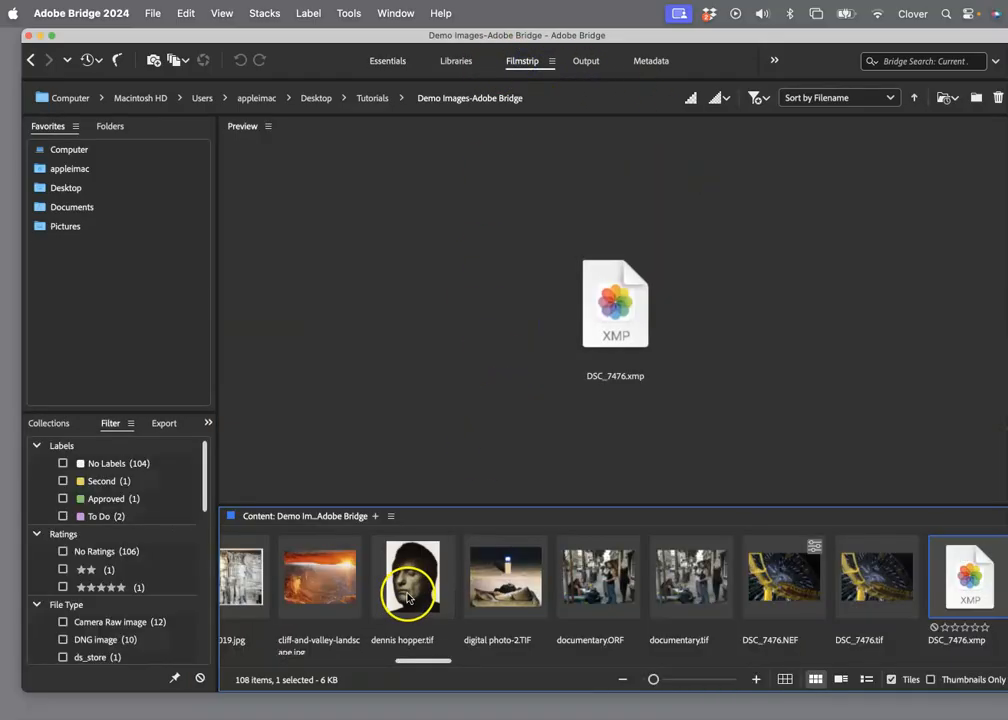
Step: Preview the filmstrip images one after another, from dennis hopper.tif through to IMG_0431.CR2
left_click(408, 598)
key("Right")
key("Right")
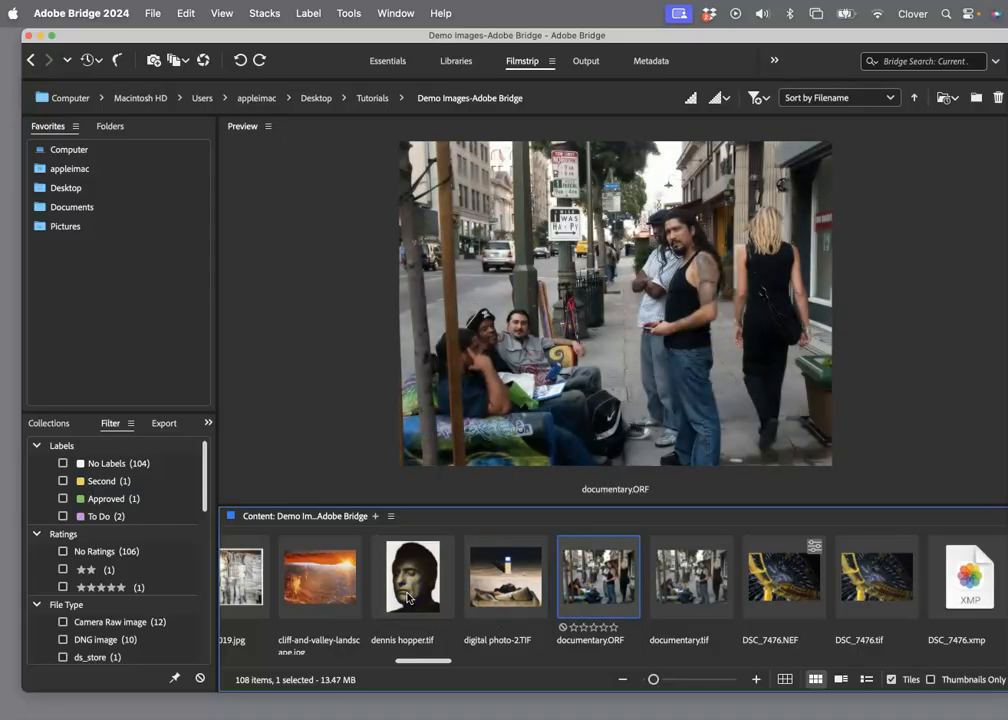
key("Right")
key("Right")
key("Right")
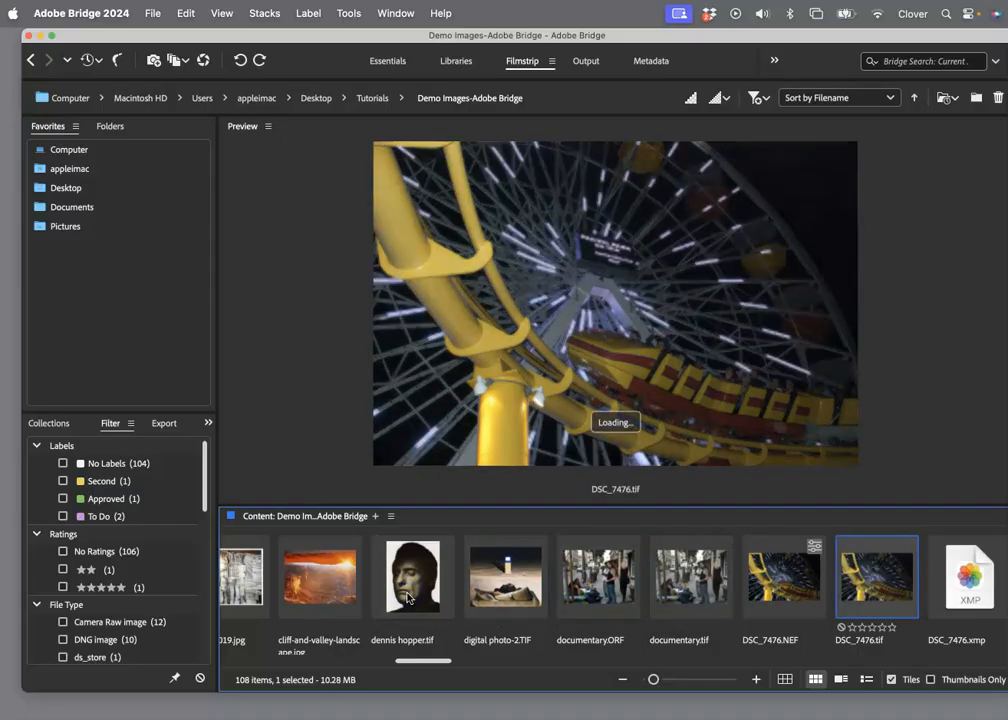
key("Right")
key("Right")
key("Right")
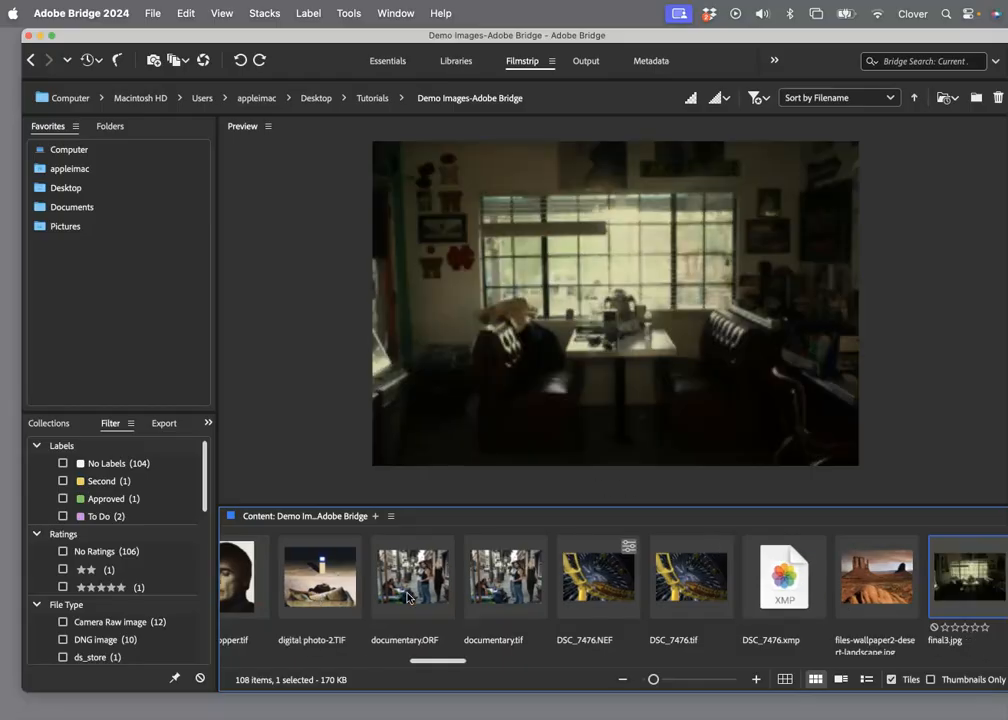
key("Right")
key("Right")
key("Right")
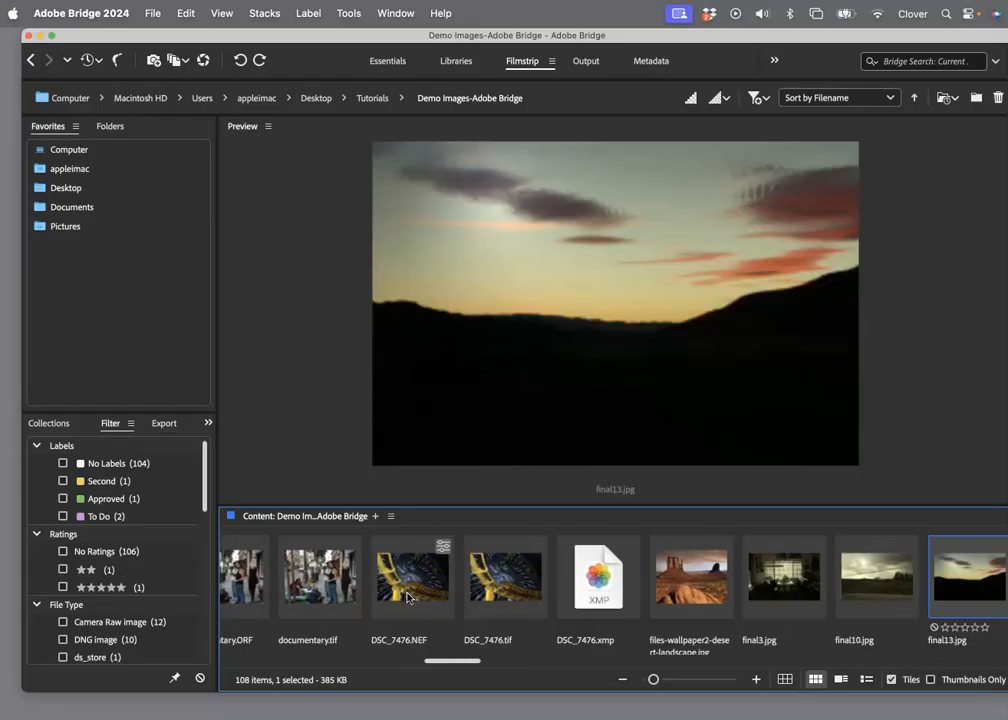
key("Right")
key("Right")
key("Right")
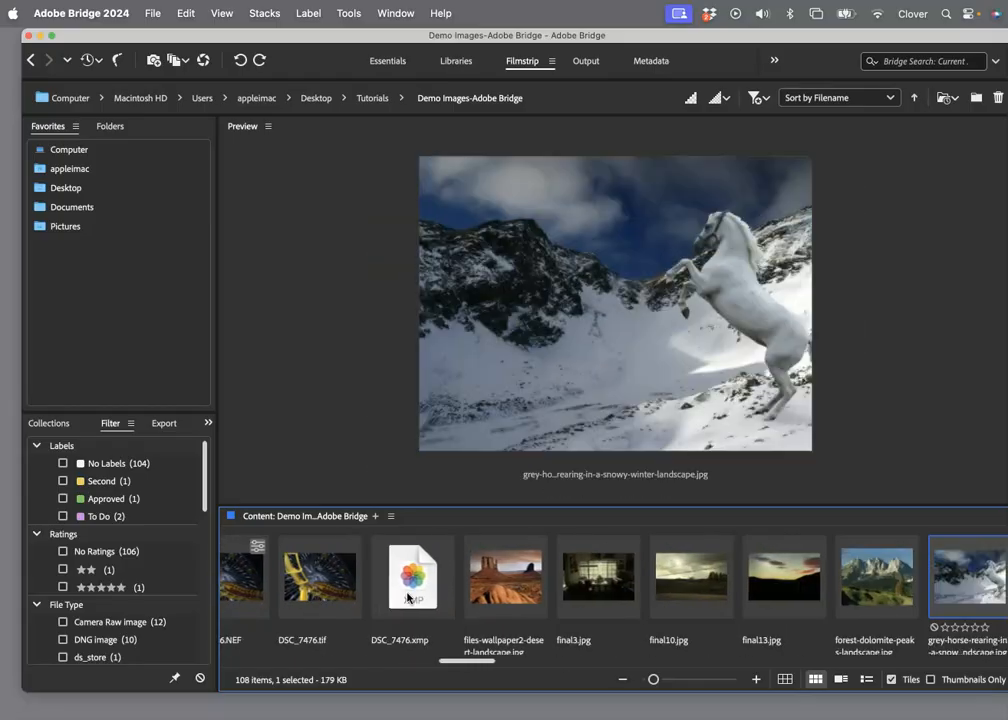
key("Right")
key("Right")
key("Right")
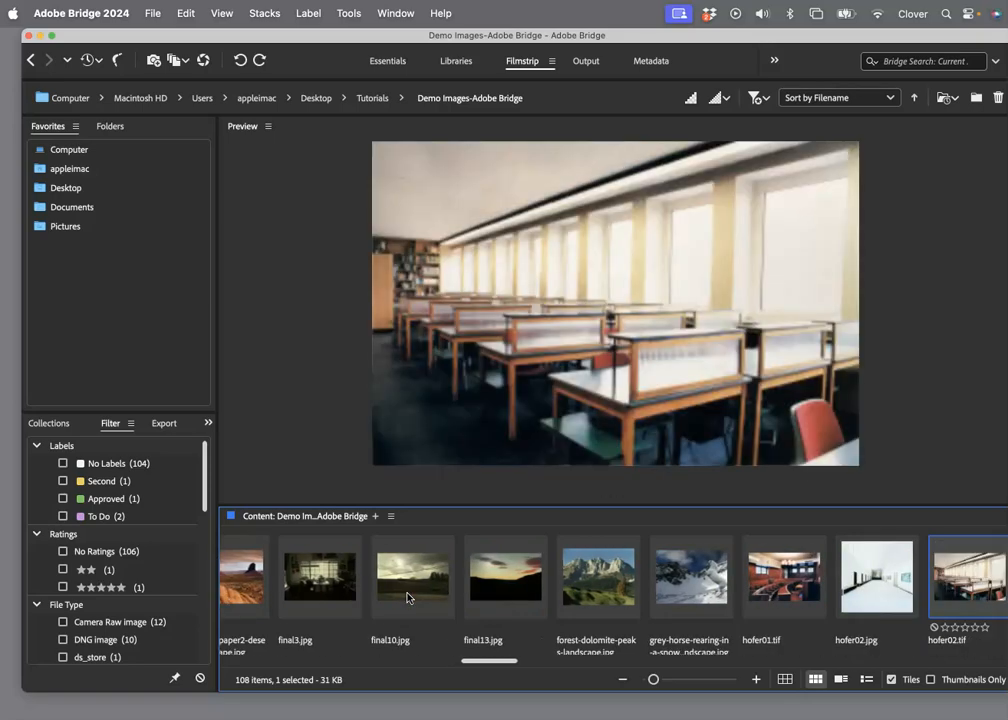
key("Right")
key("Right")
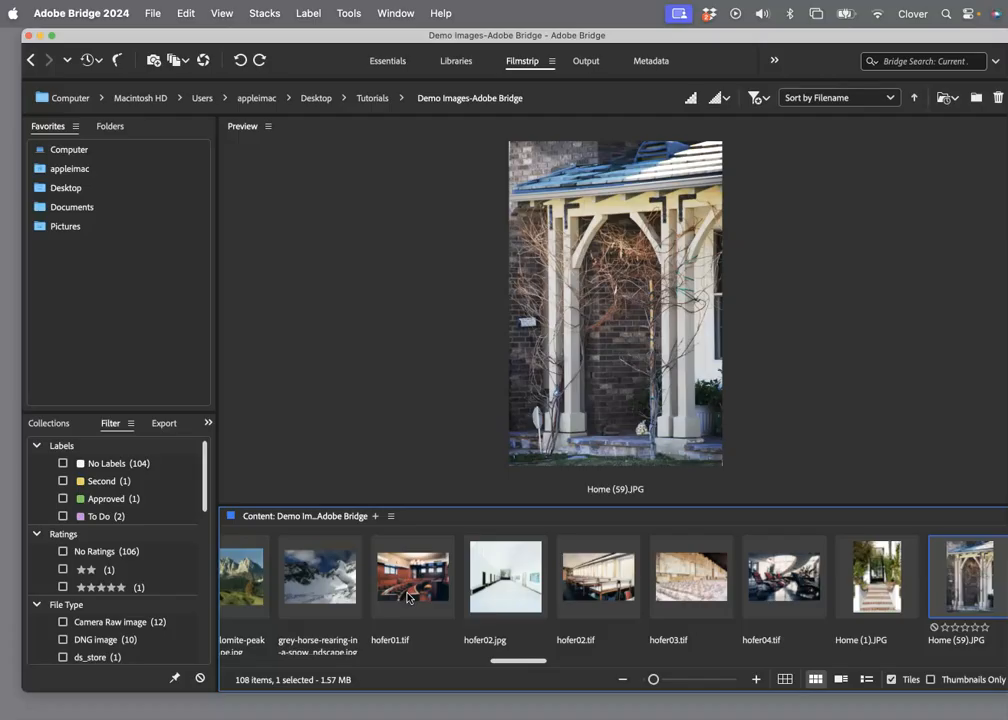
key("Right")
key("Right")
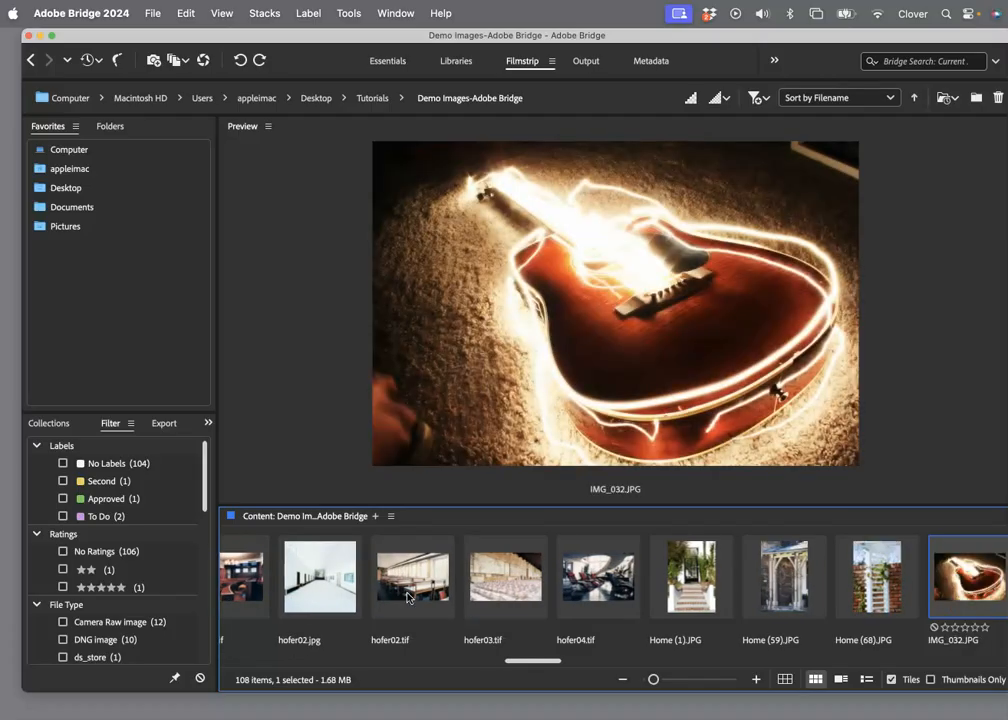
key("Right")
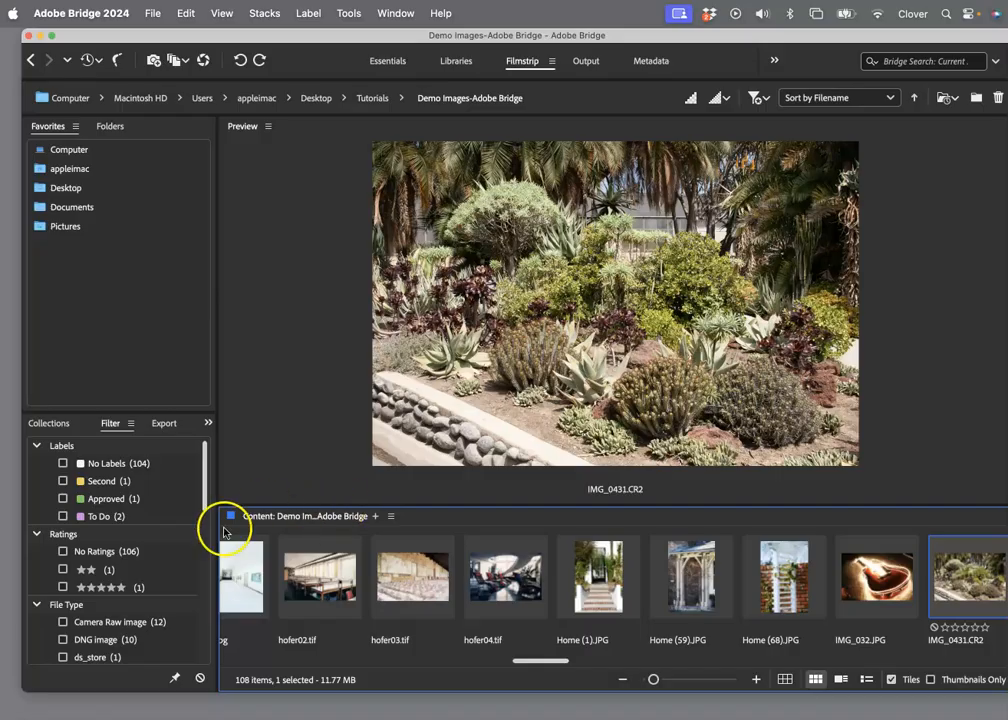
Step: Give IMG_0431.CR2 a five-star rating and the purple To Do label
left_click(316, 13)
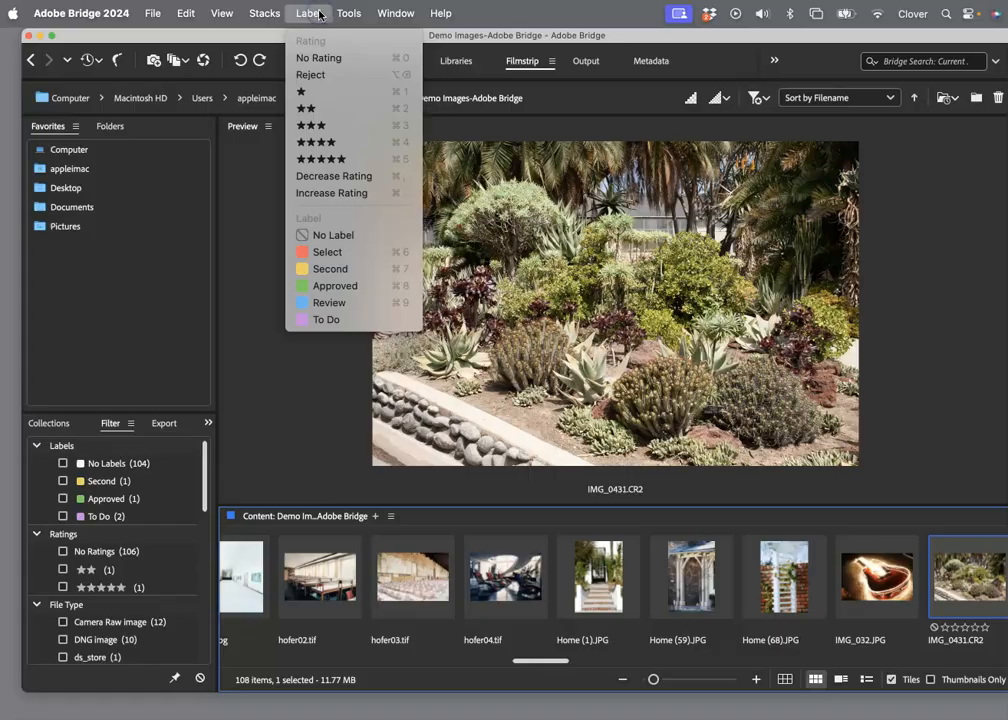
left_click(335, 158)
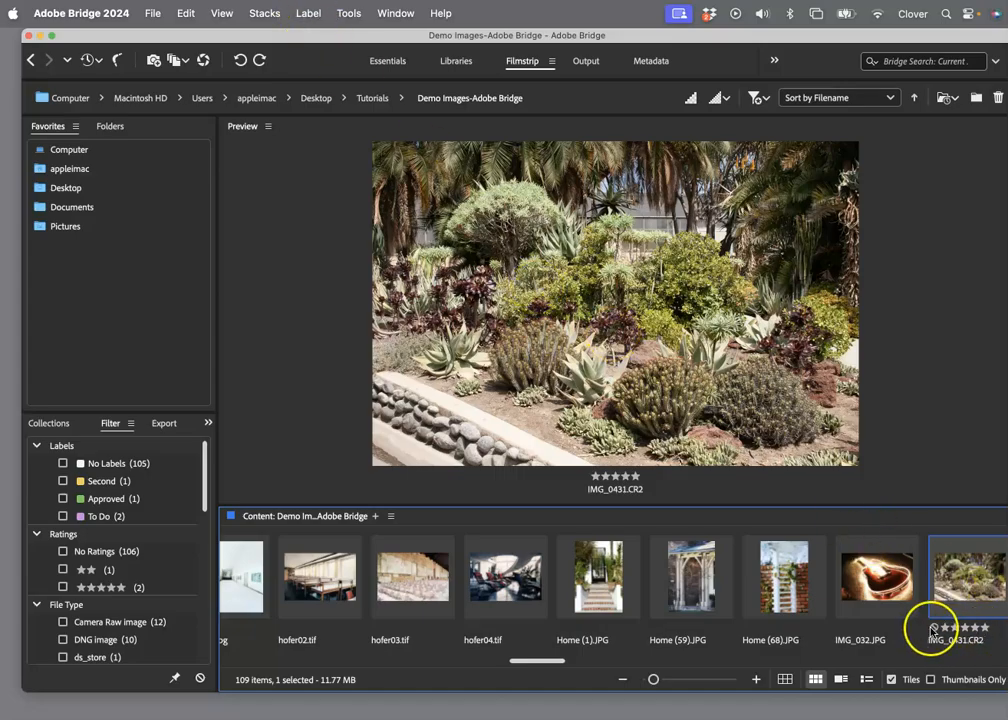
left_click(307, 13)
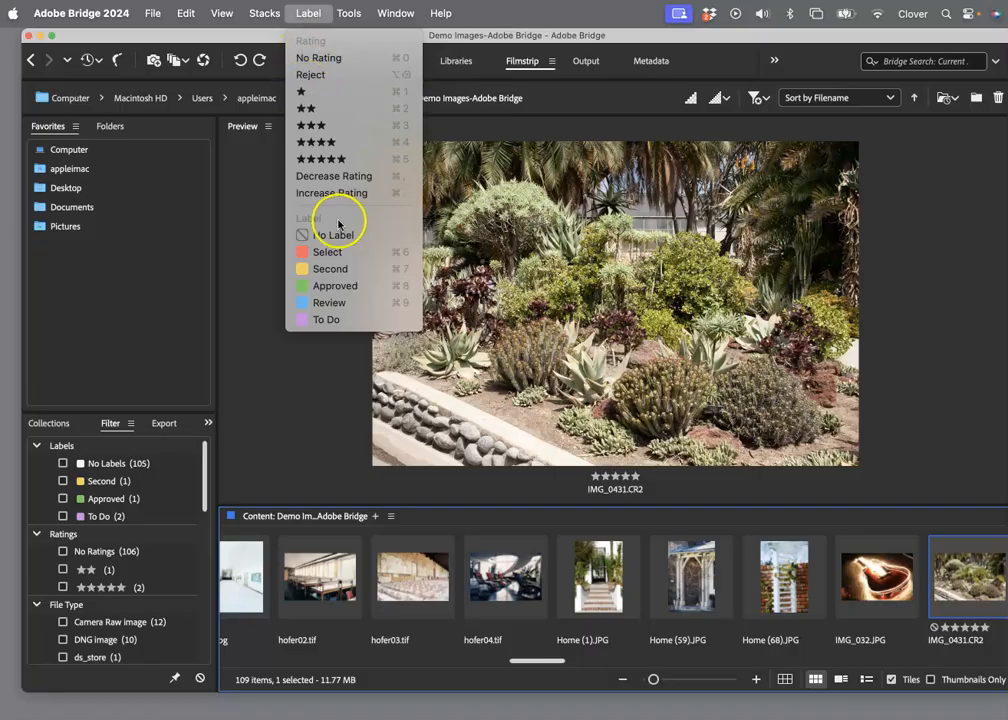
left_click(306, 320)
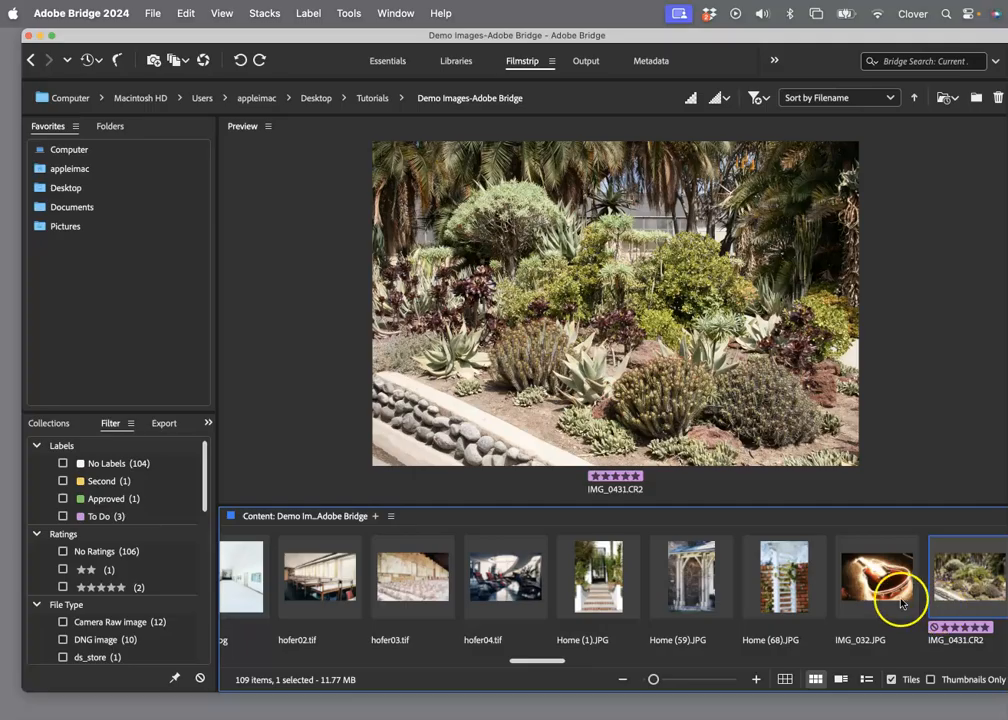
Step: Find IMG_2220.CR2 further along the filmstrip, and give it a four-star rating and the To Do label
scroll(896, 598, "right", 10)
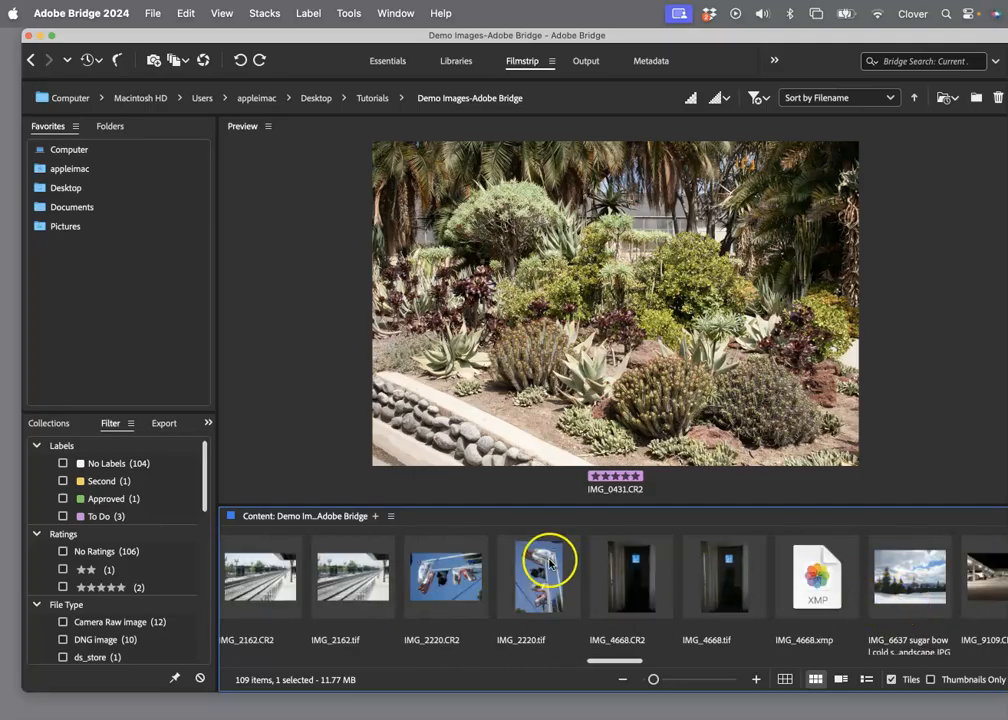
left_click(450, 575)
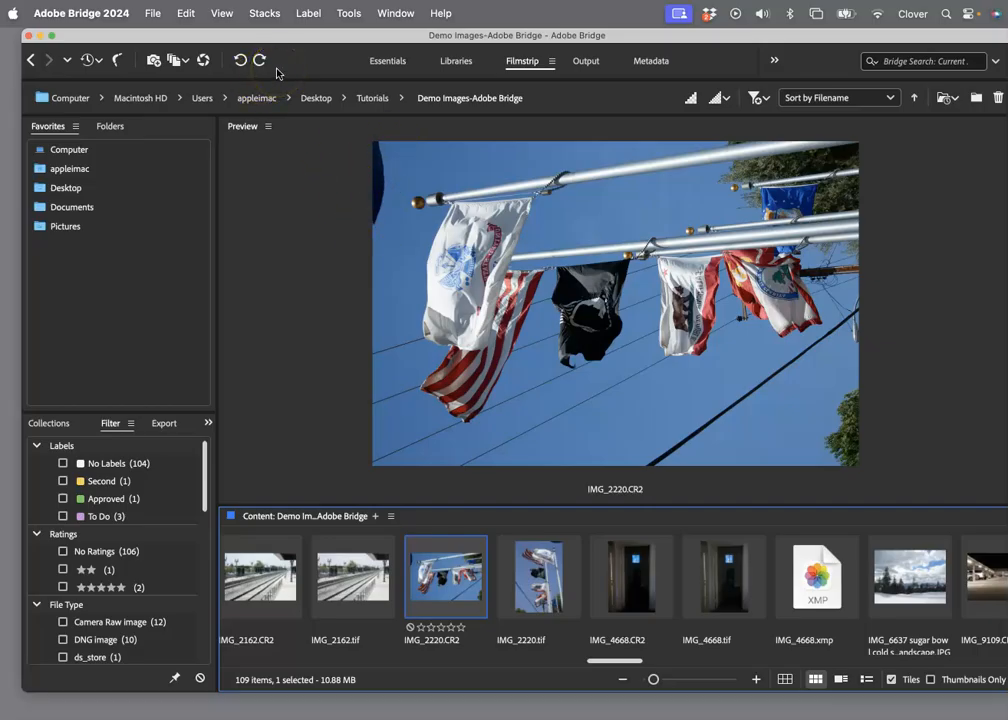
left_click(312, 13)
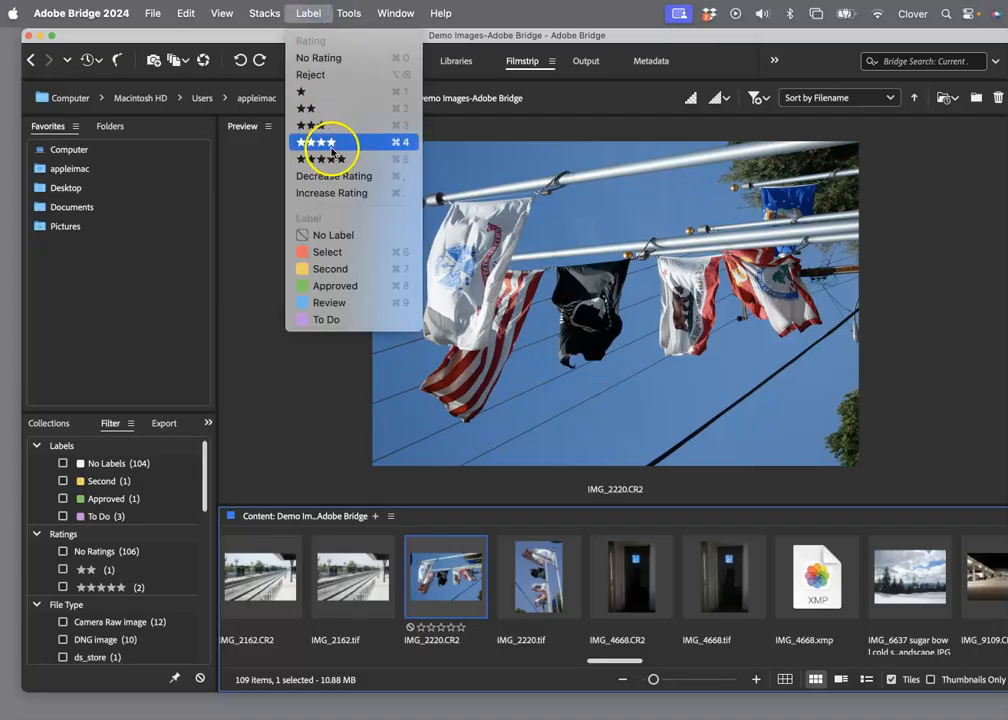
left_click(332, 148)
left_click(307, 13)
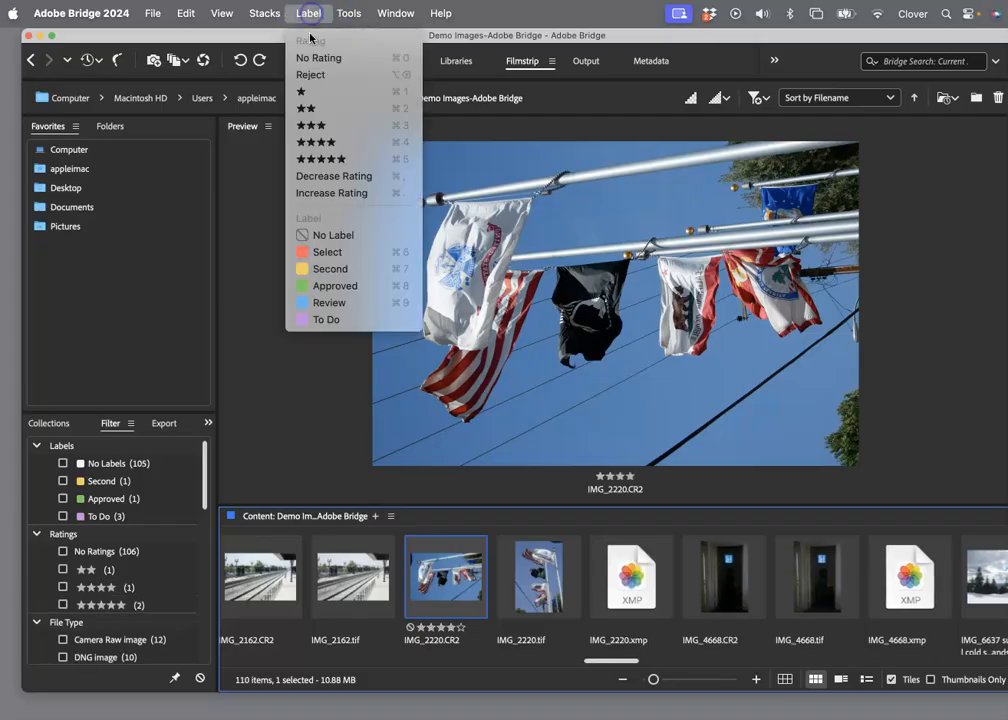
left_click(334, 321)
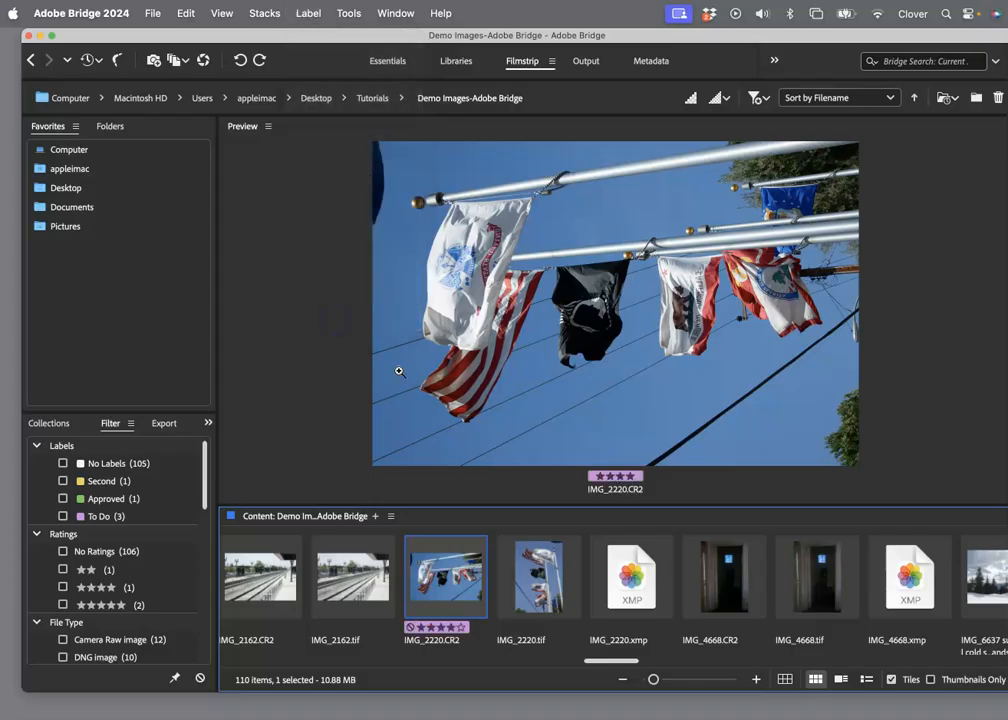
Step: Rate joshuatree_20090217_003.dng three stars and assign it the To Do label
scroll(655, 585, "right", 10)
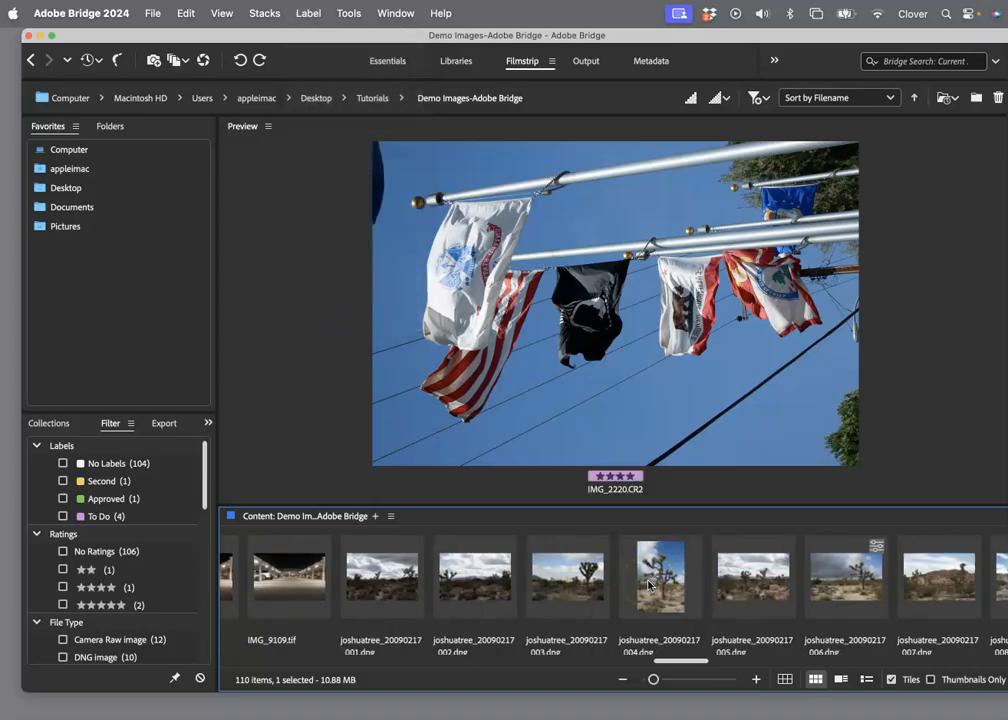
left_click(583, 581)
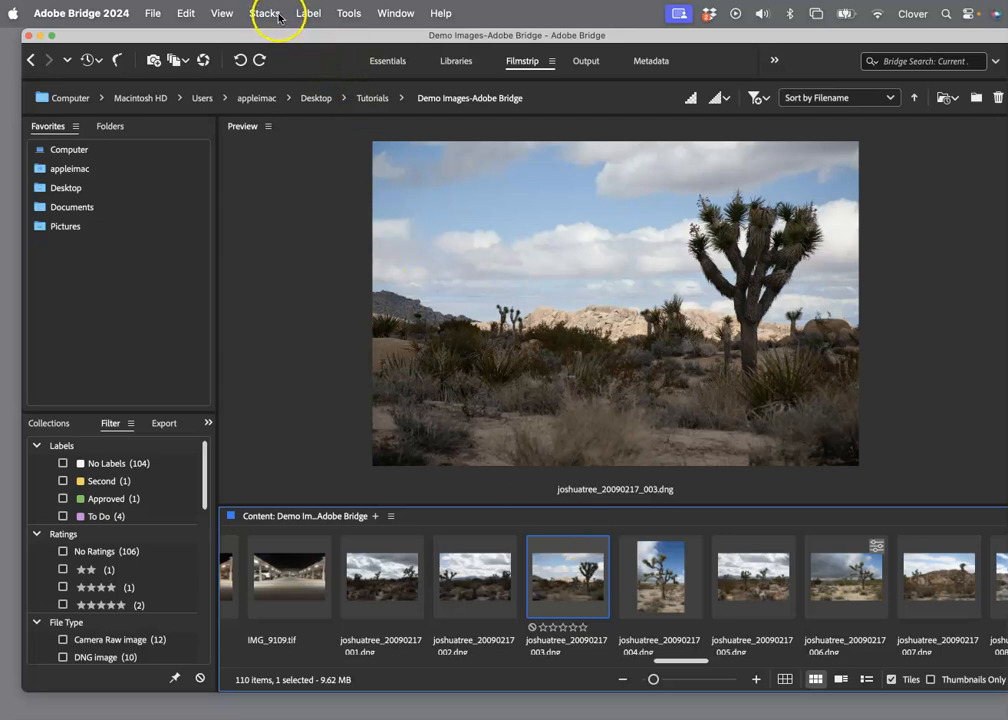
left_click(308, 13)
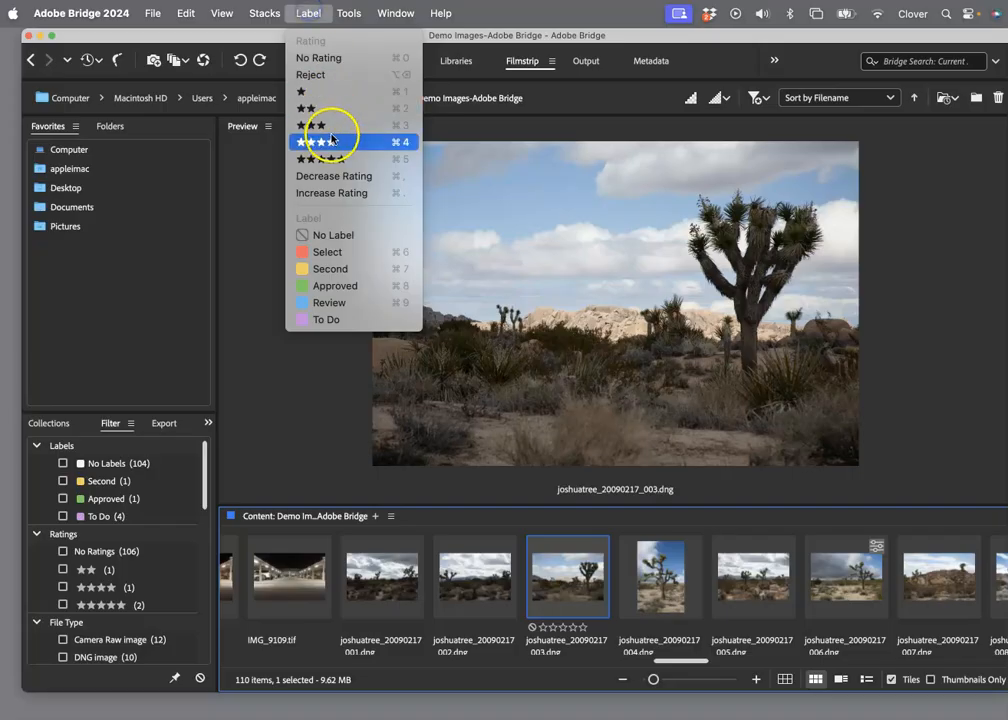
left_click(330, 126)
left_click(305, 13)
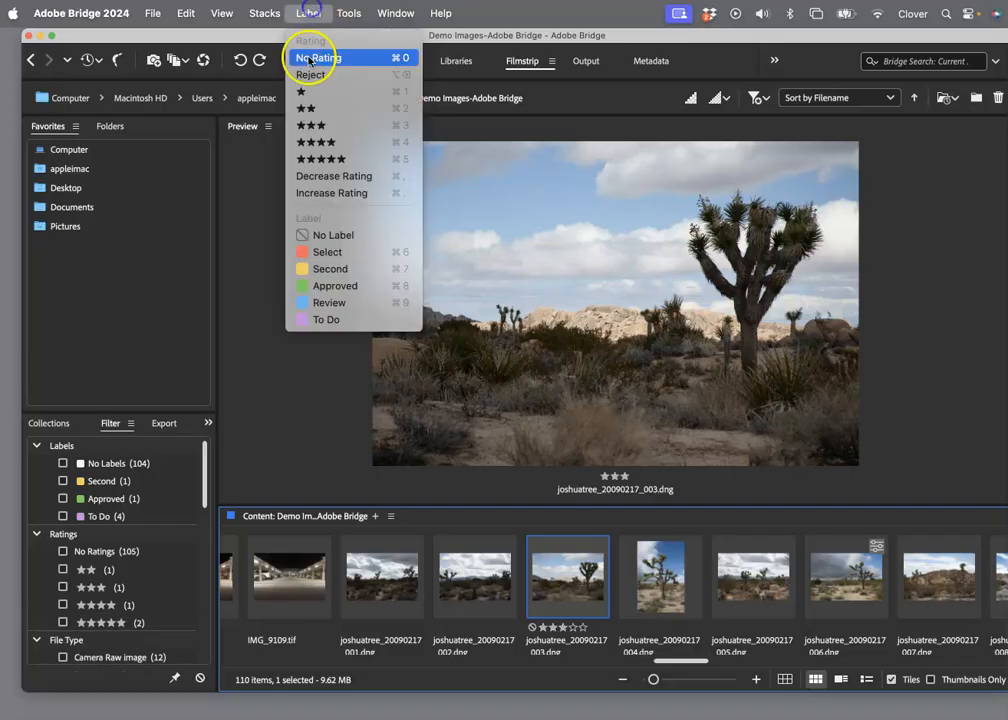
left_click(326, 319)
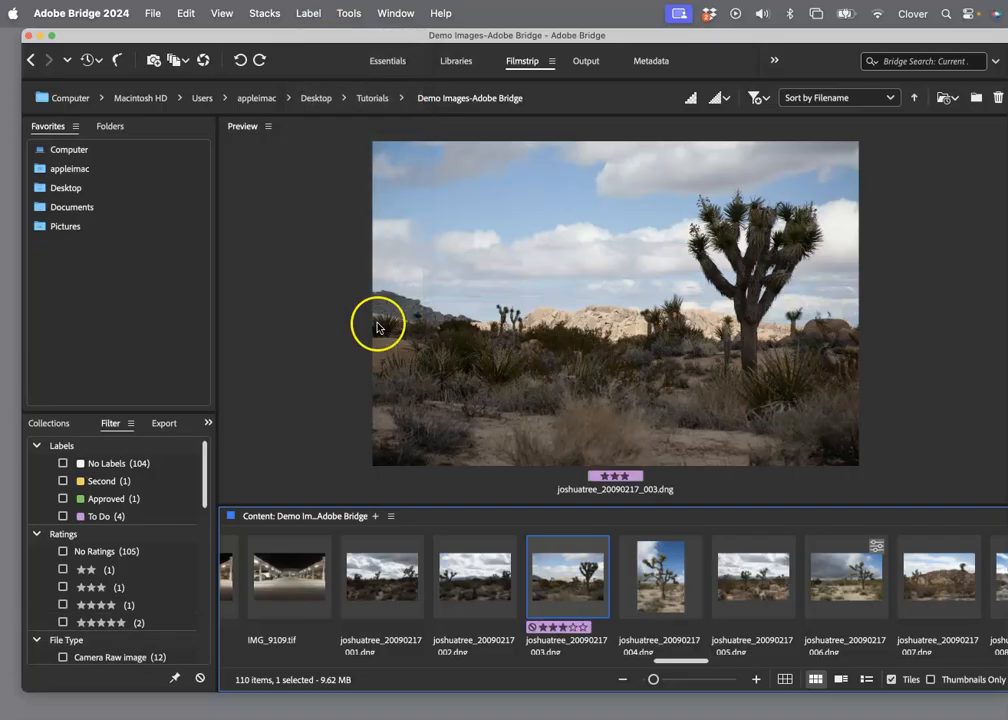
Step: Preview joshuatree_20090217_006.dng and the trunk photo ending in A6_2.CR2, and look through the remaining thumbnails to the end of the folder
scroll(720, 562, "down", 3)
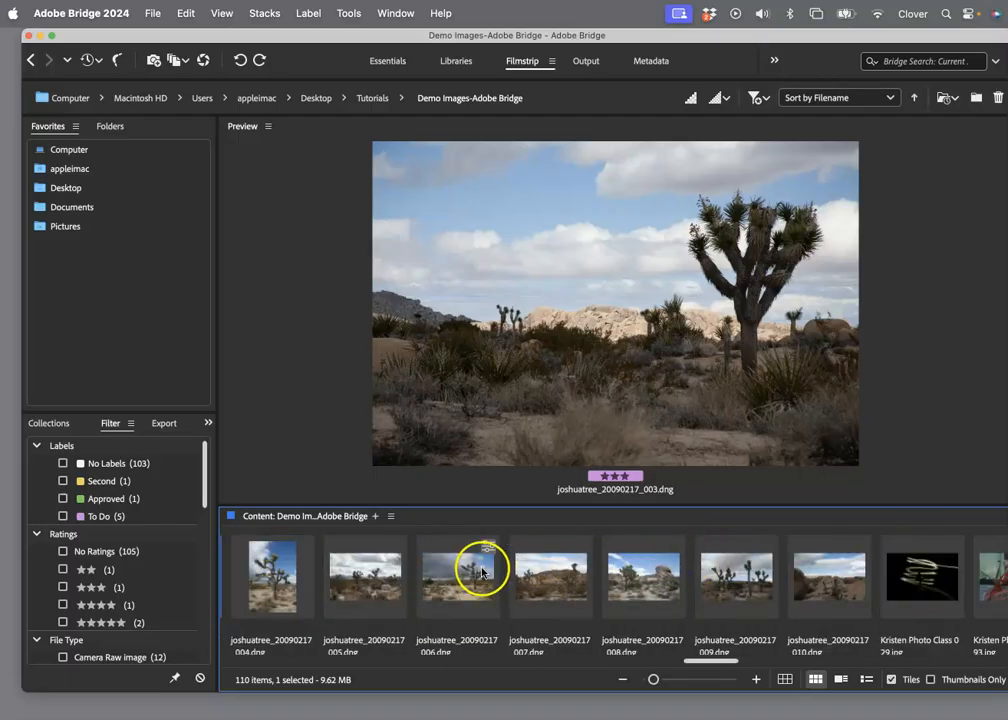
left_click(472, 568)
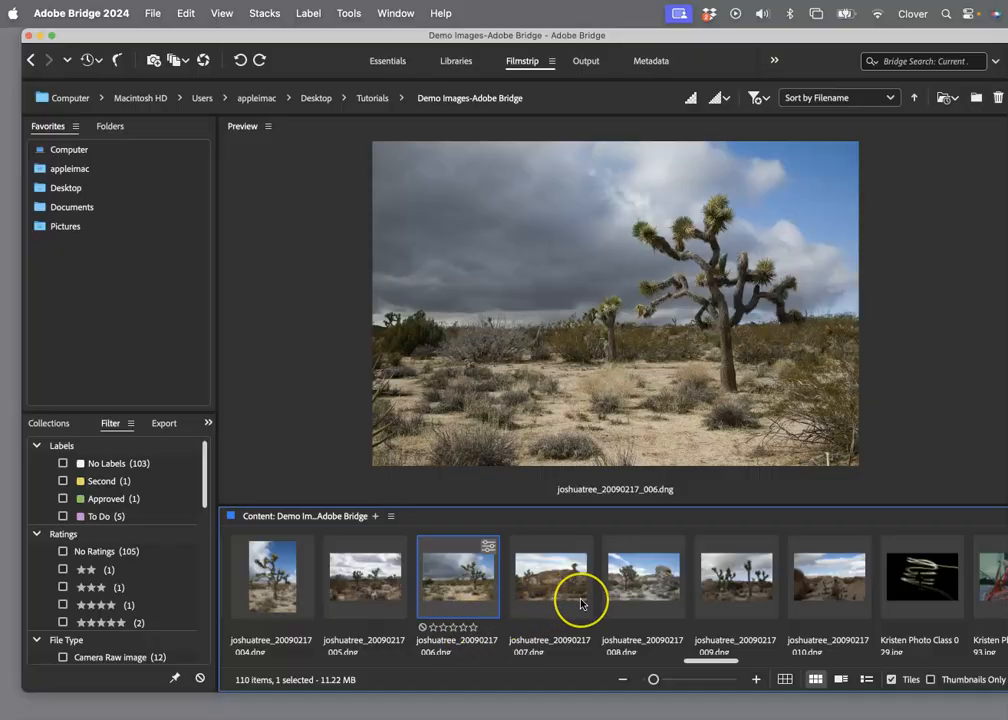
scroll(580, 603, "right", 10)
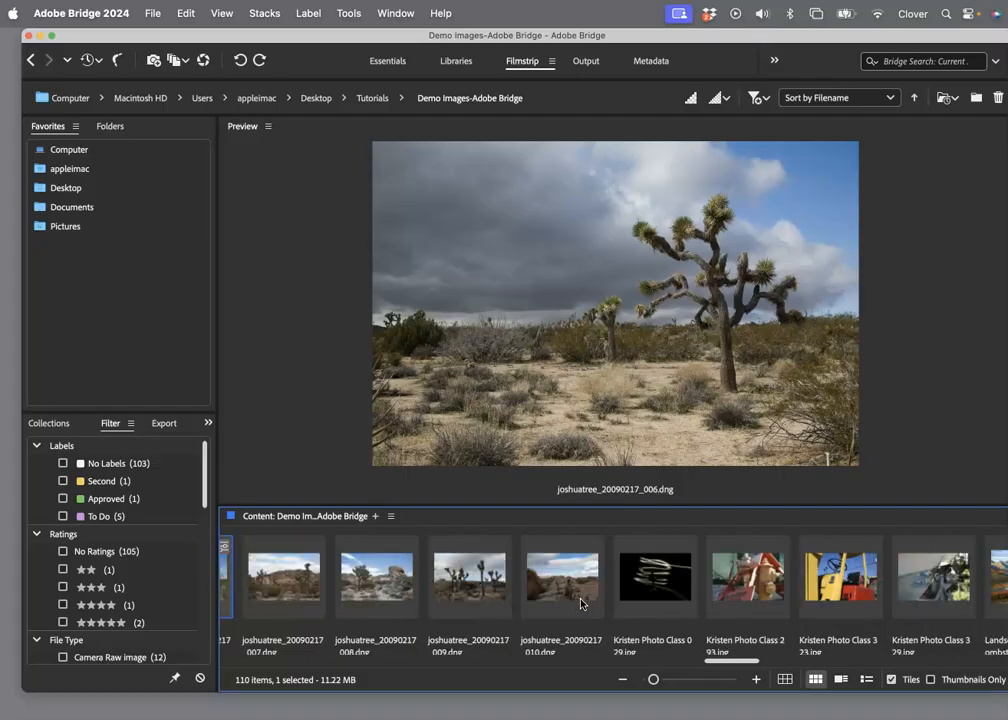
scroll(580, 603, "right", 10)
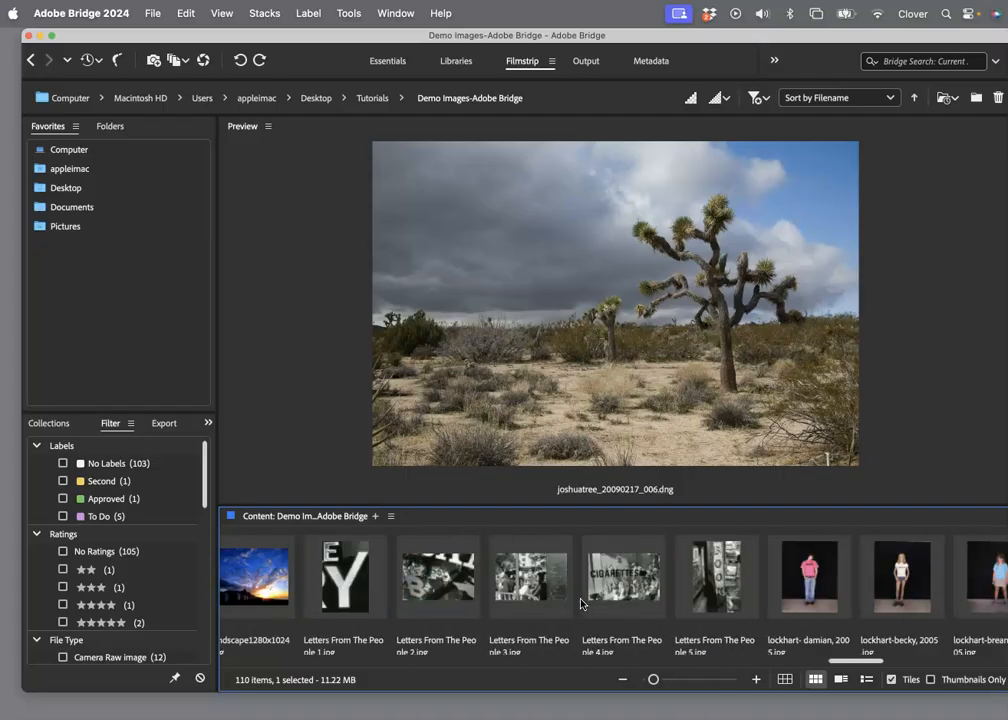
scroll(580, 603, "right", 10)
scroll(580, 603, "right", 10)
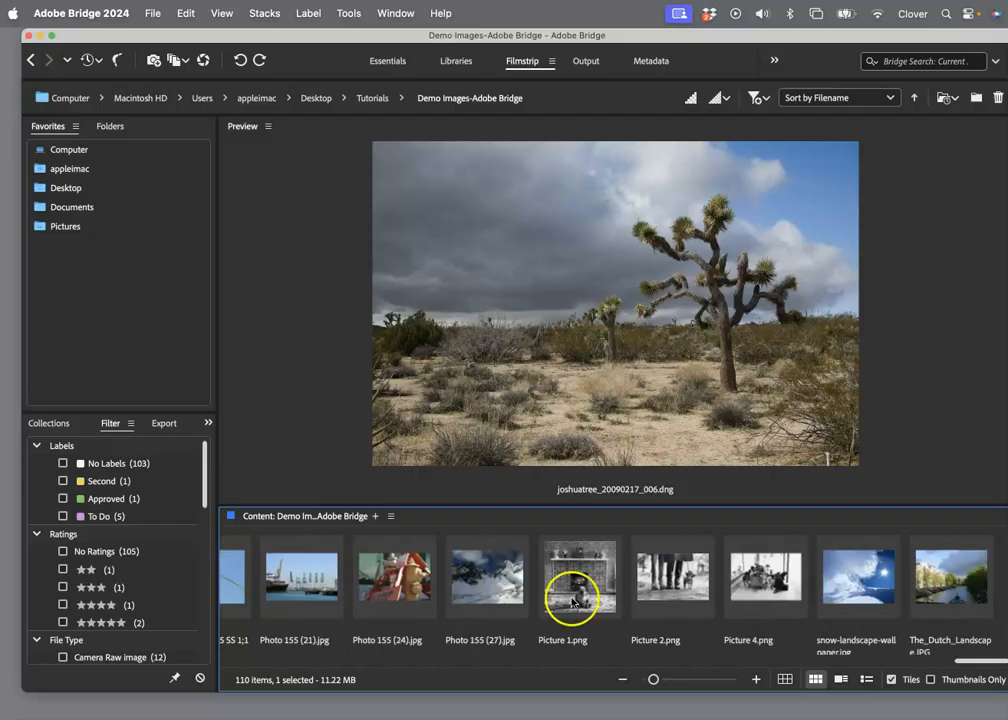
scroll(573, 598, "left", 10)
left_click(536, 591)
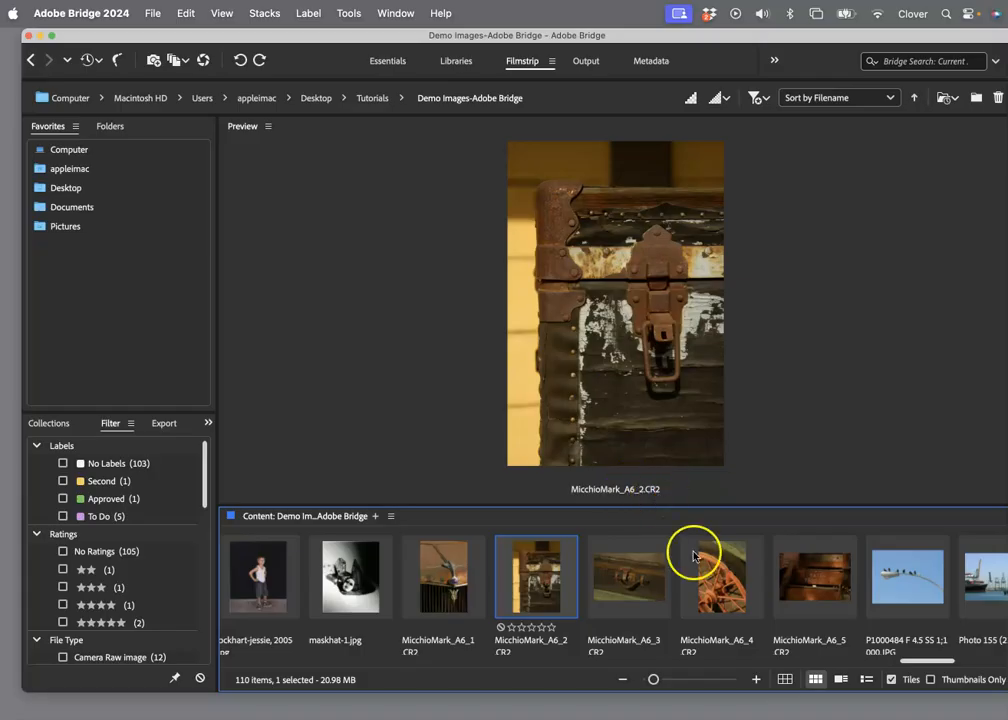
scroll(725, 565, "right", 3)
scroll(725, 570, "right", 5)
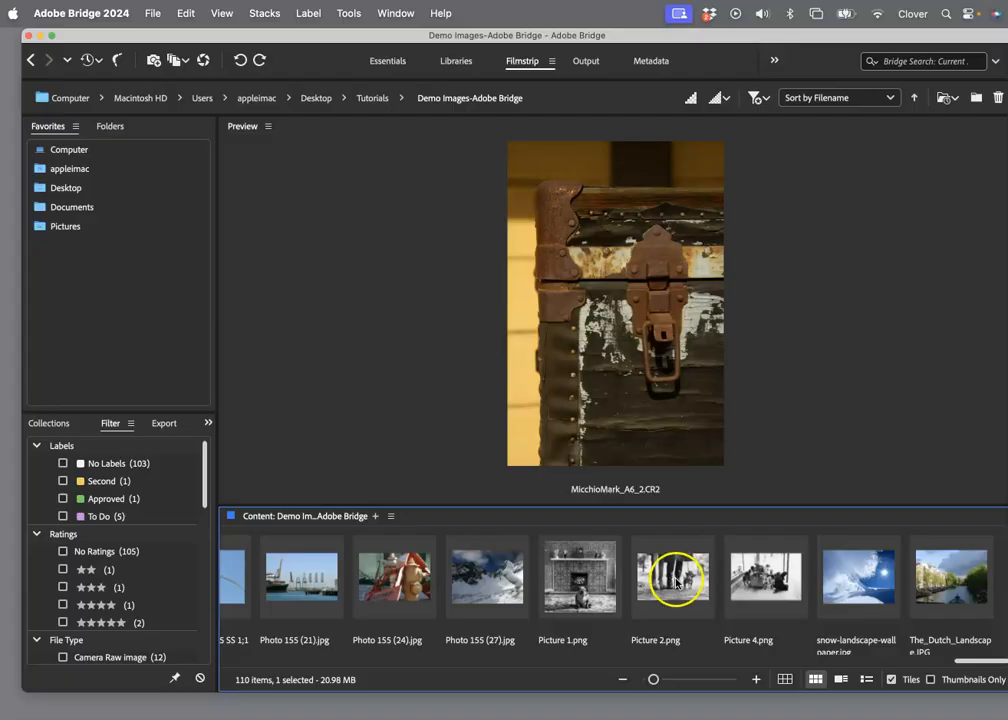
Step: Return to the start of the folder, rate 1b of 7 Final Palm Springs.jpg three stars and give it the red Select label
scroll(670, 600, "left", 15)
scroll(675, 583, "left", 5)
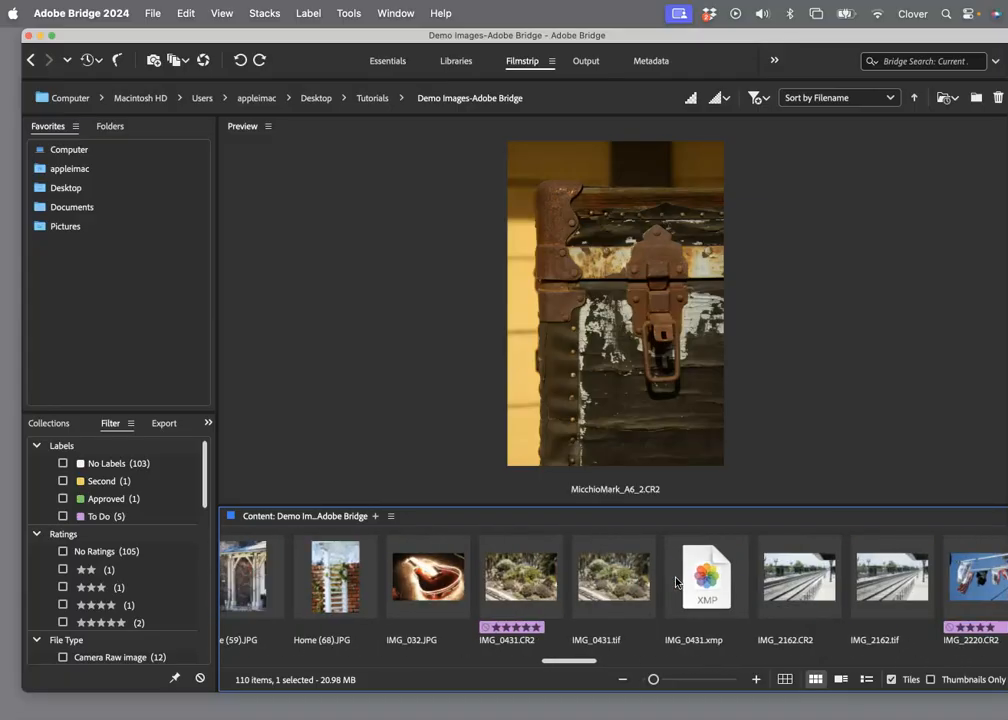
scroll(675, 583, "left", 4)
scroll(675, 583, "left", 5)
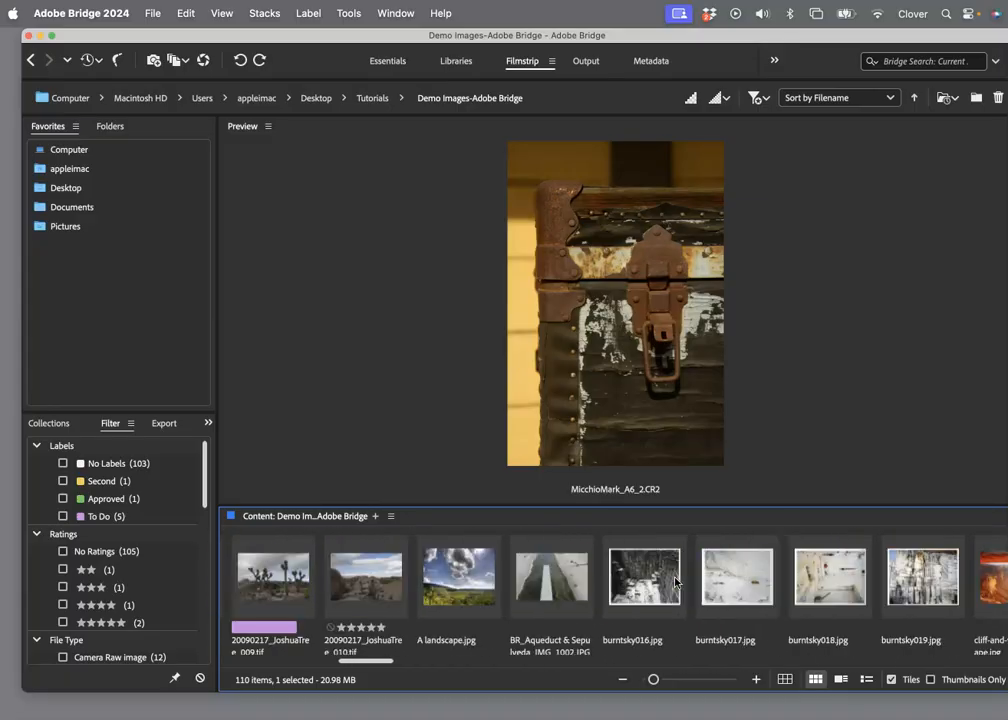
scroll(675, 583, "left", 5)
scroll(675, 583, "left", 5)
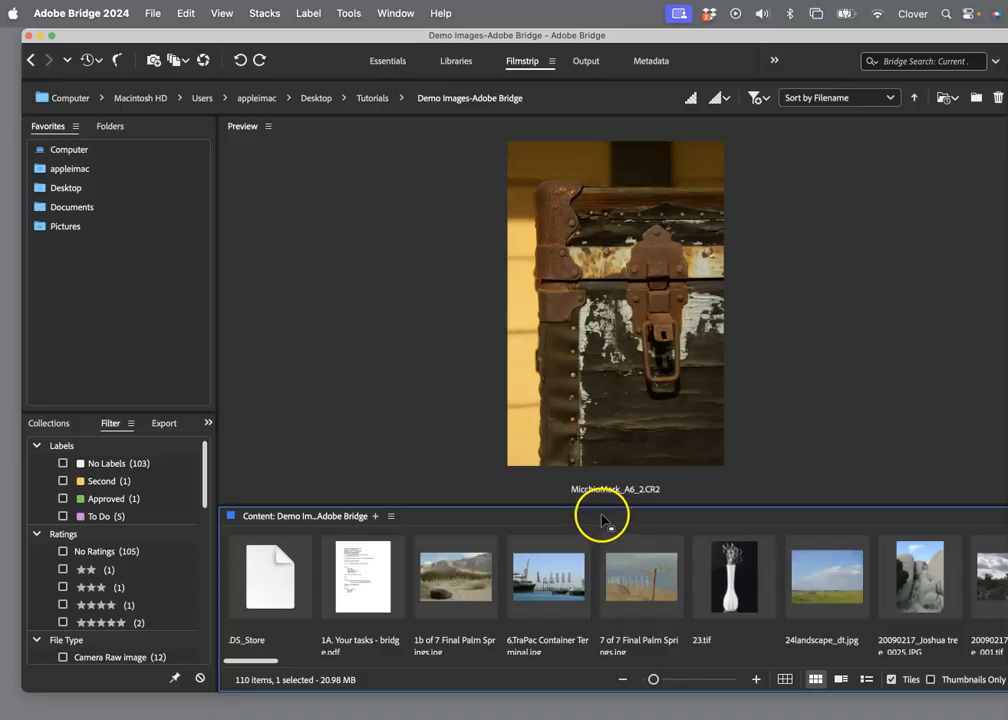
left_click(472, 590)
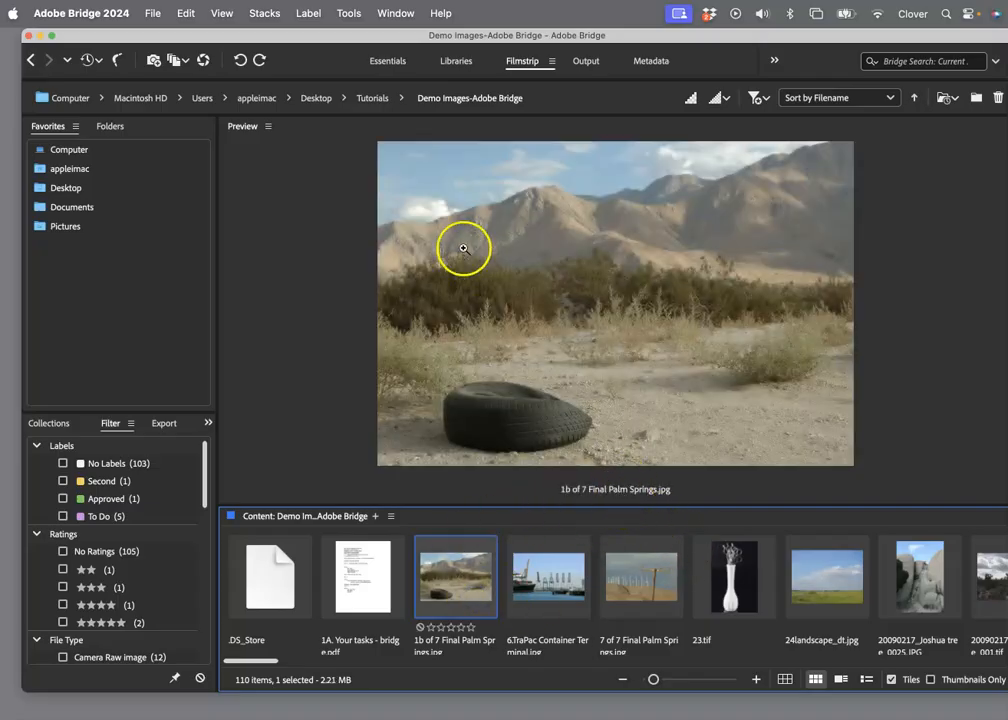
left_click(308, 12)
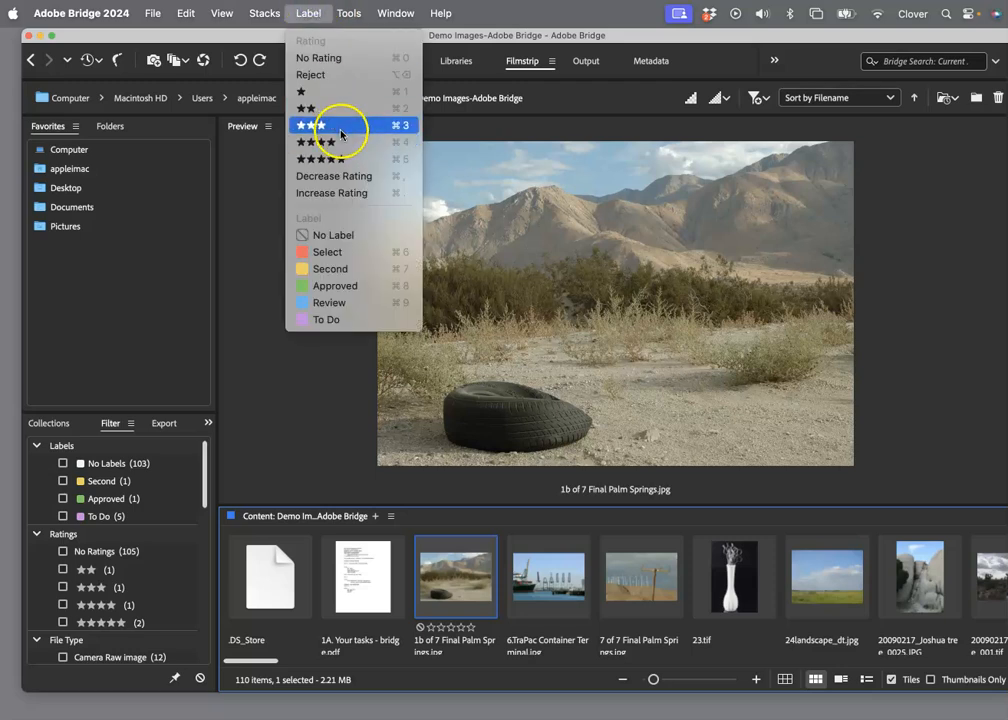
left_click(340, 131)
left_click(308, 12)
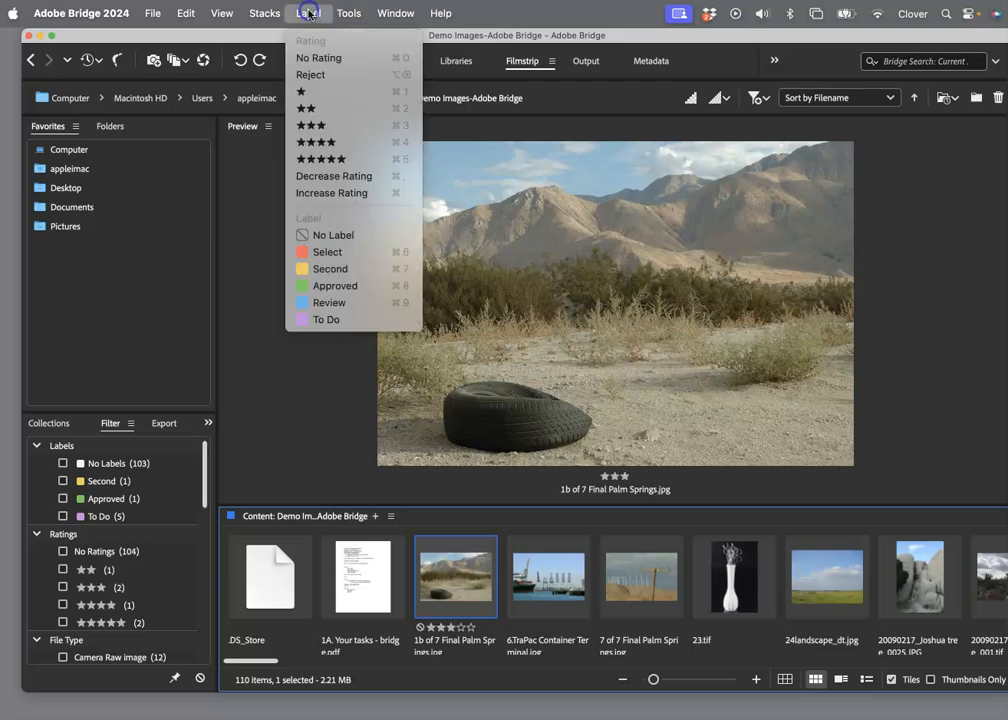
left_click(344, 256)
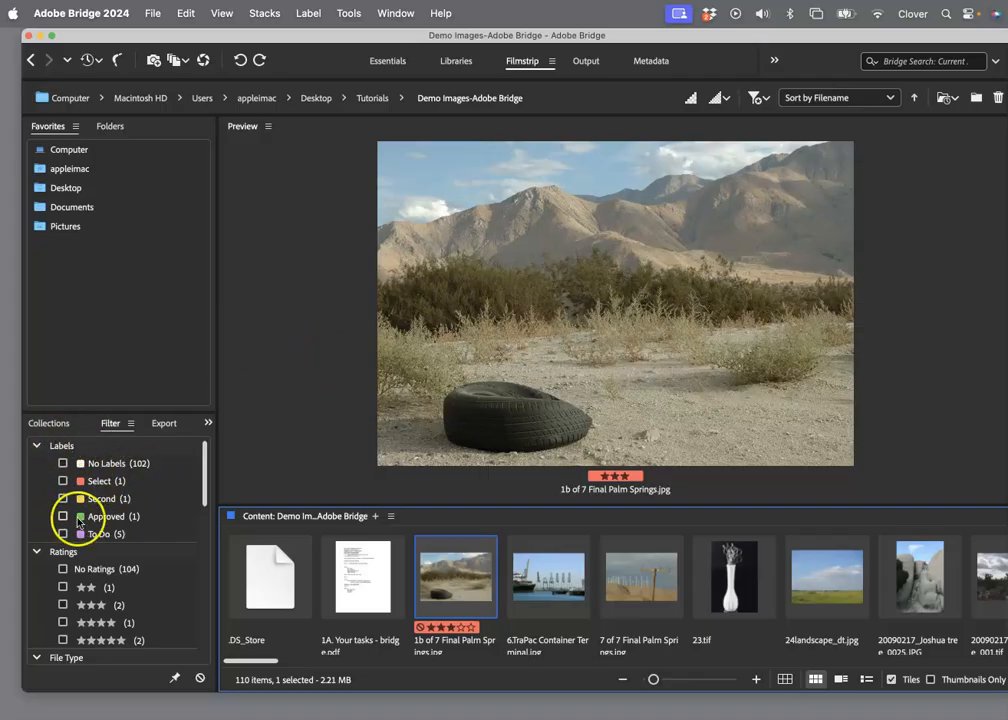
Step: Filter the folder to four-star and five-star files, and show the results in the Essentials workspace
scroll(109, 474, "down", 1)
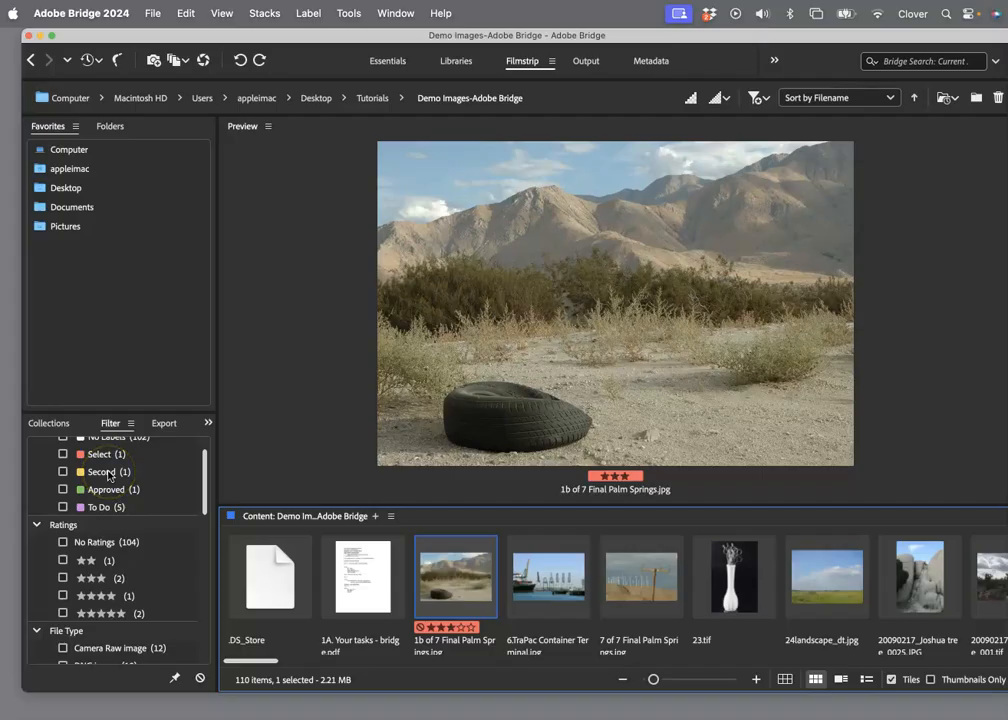
scroll(109, 474, "up", 1)
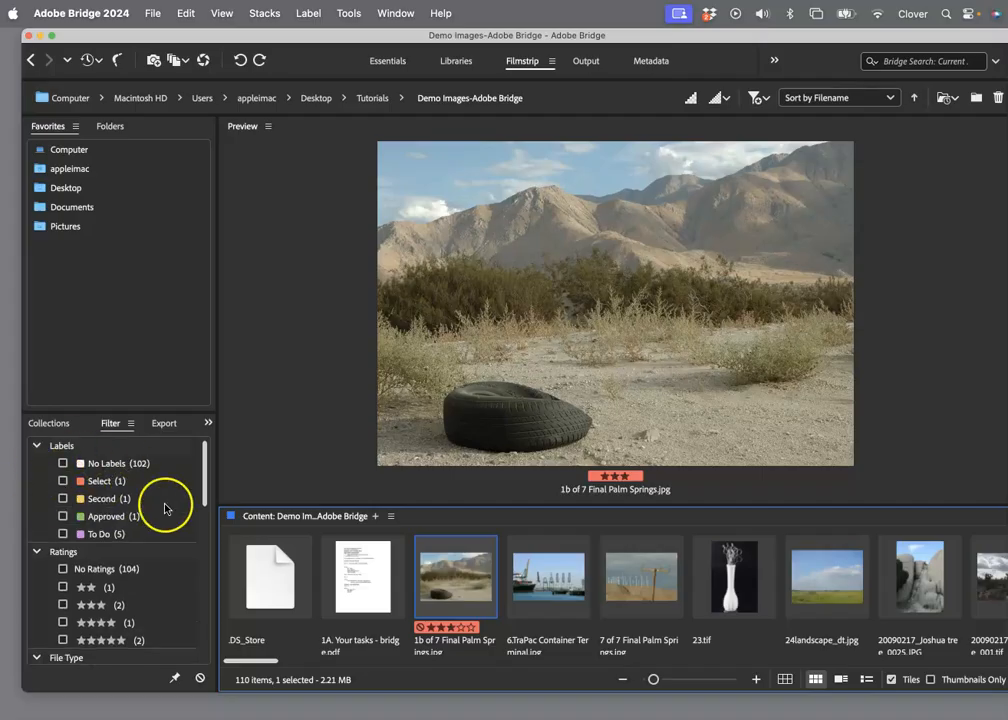
left_click_drag(205, 484, 205, 482)
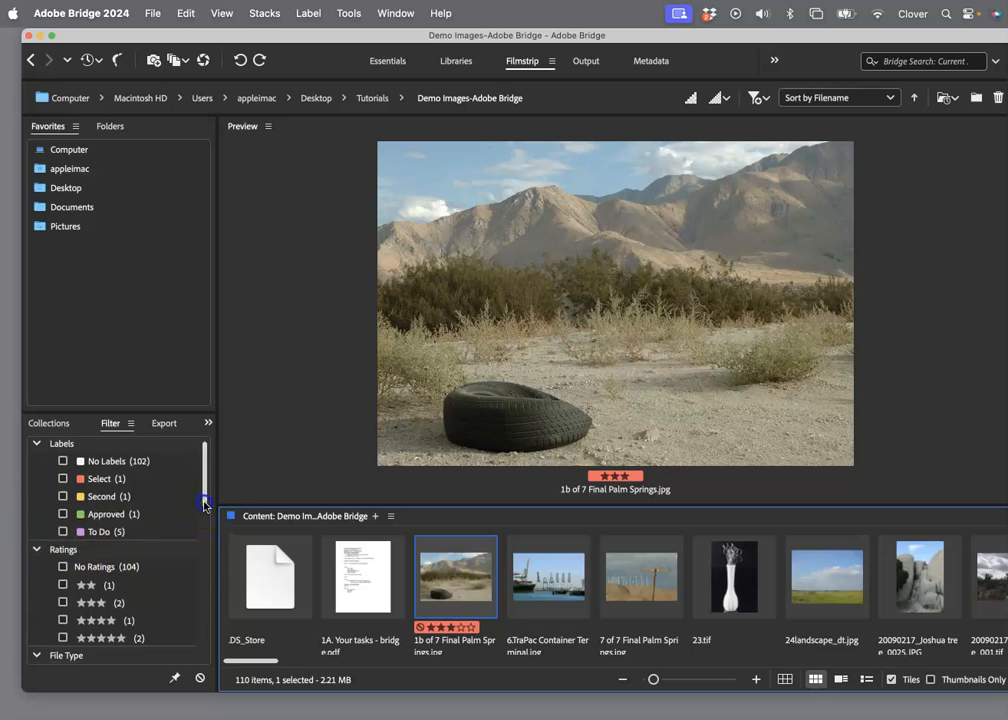
left_click_drag(205, 504, 205, 514)
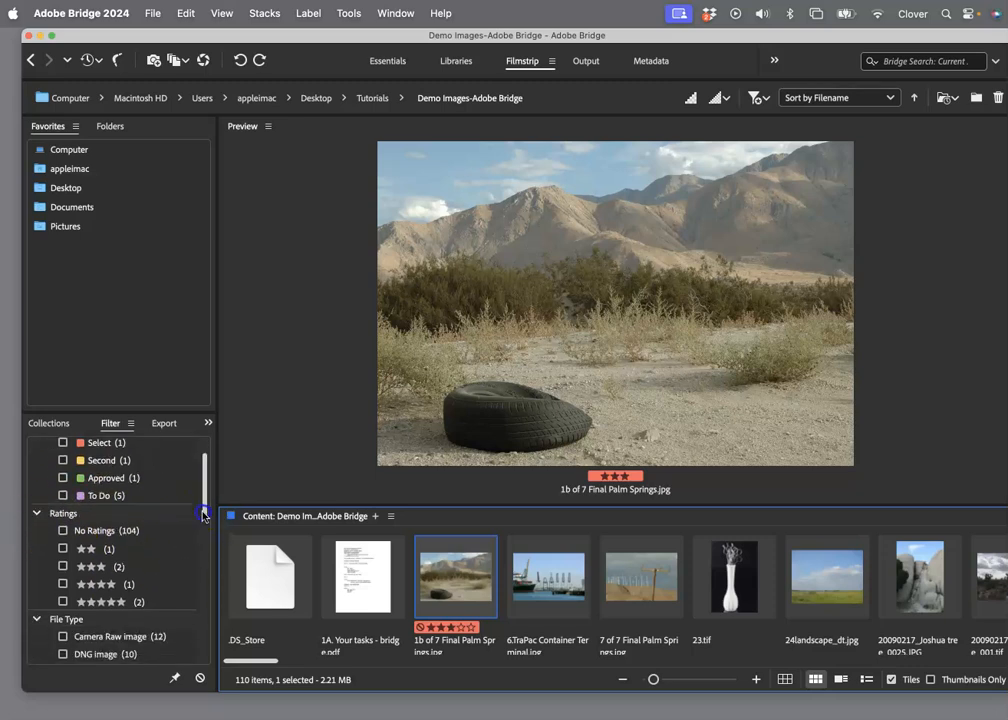
left_click(62, 600)
left_click(62, 584)
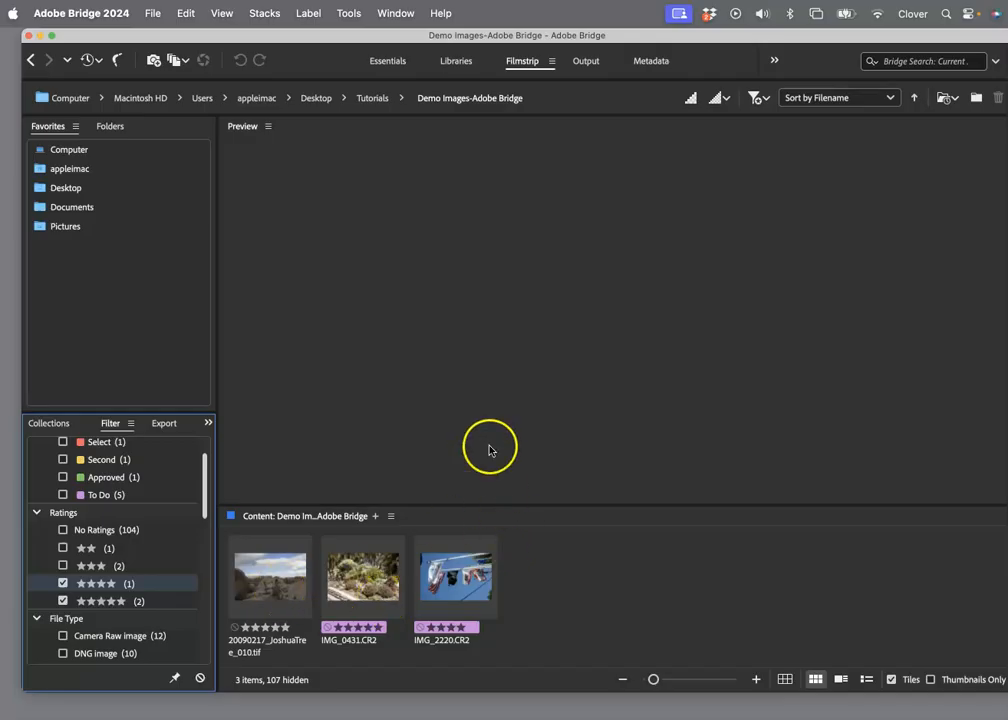
left_click(400, 62)
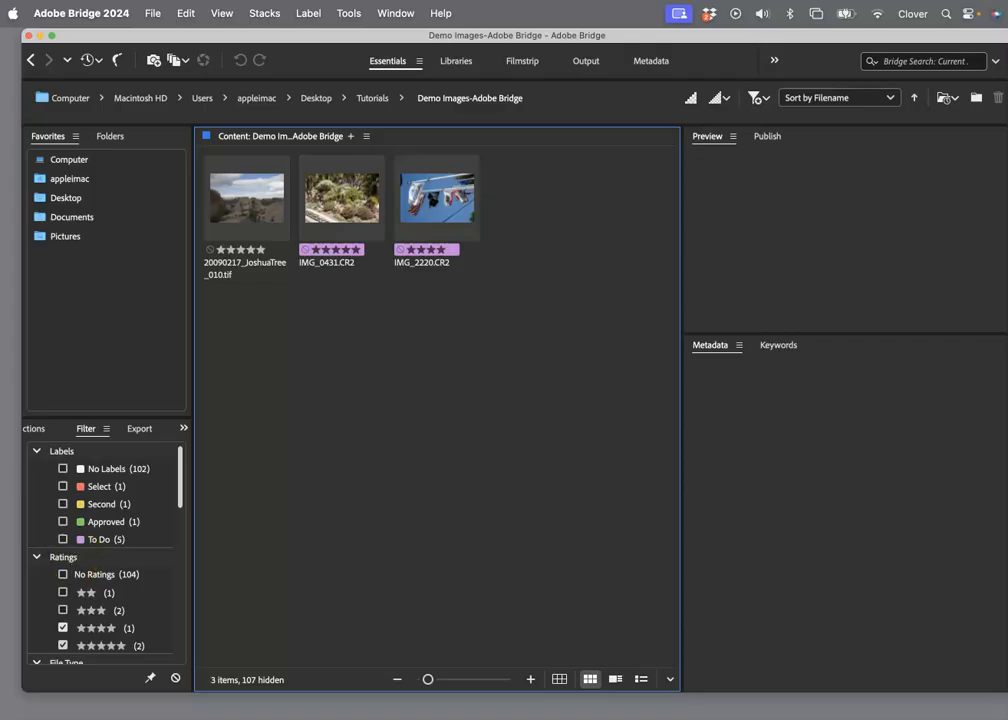
Step: Try adding the To Do label filter and the No Ratings filter to the results, and remove both again
left_click(62, 539)
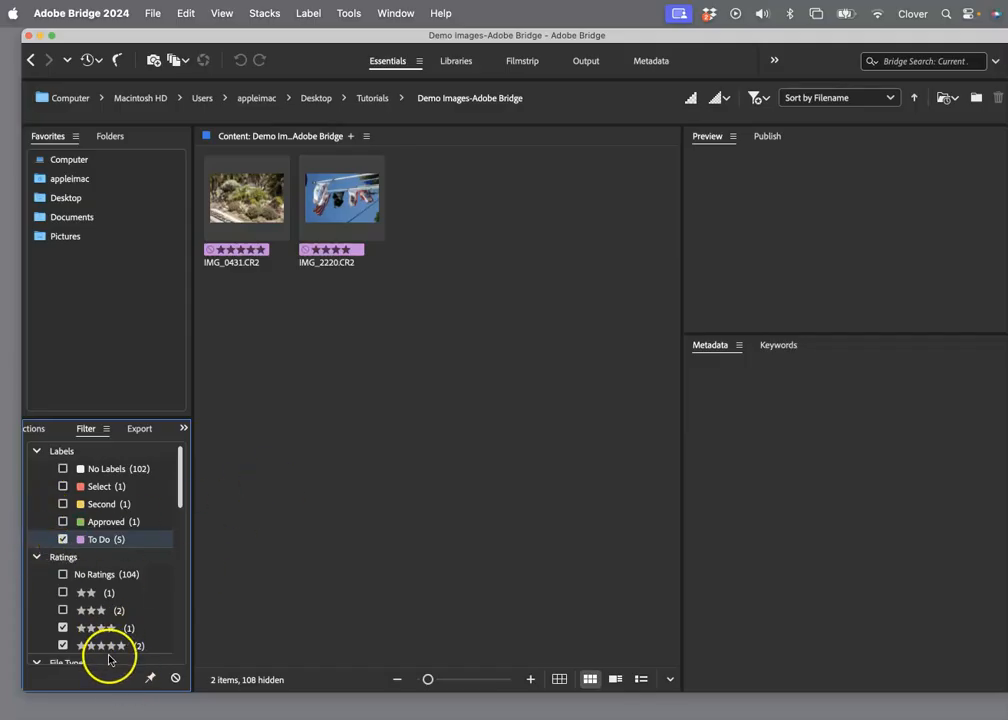
left_click(62, 575)
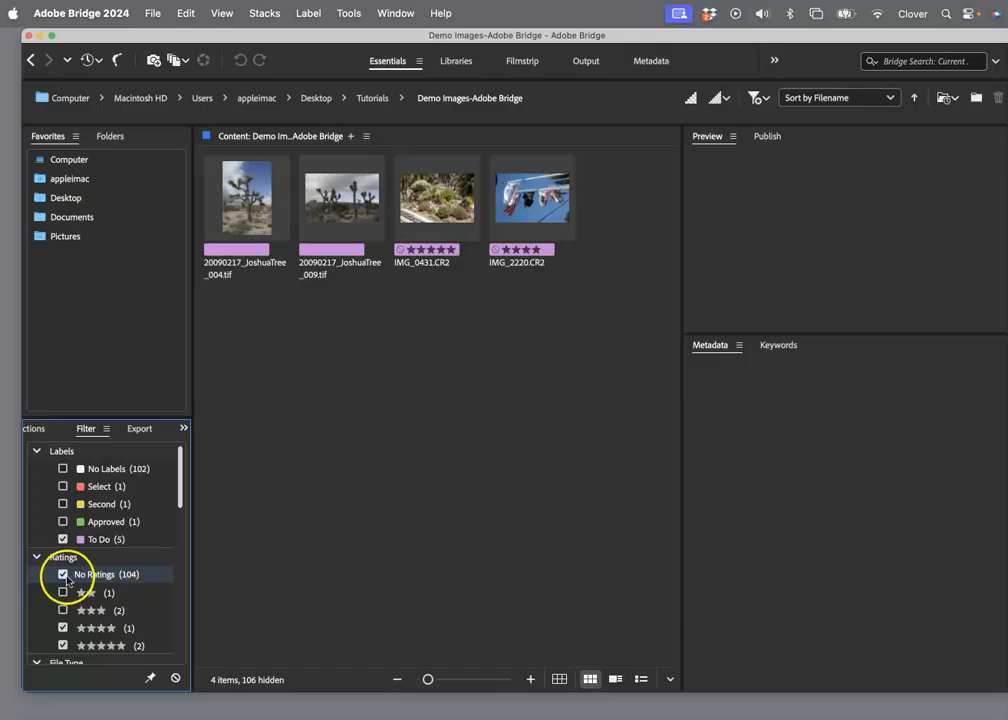
left_click(63, 575)
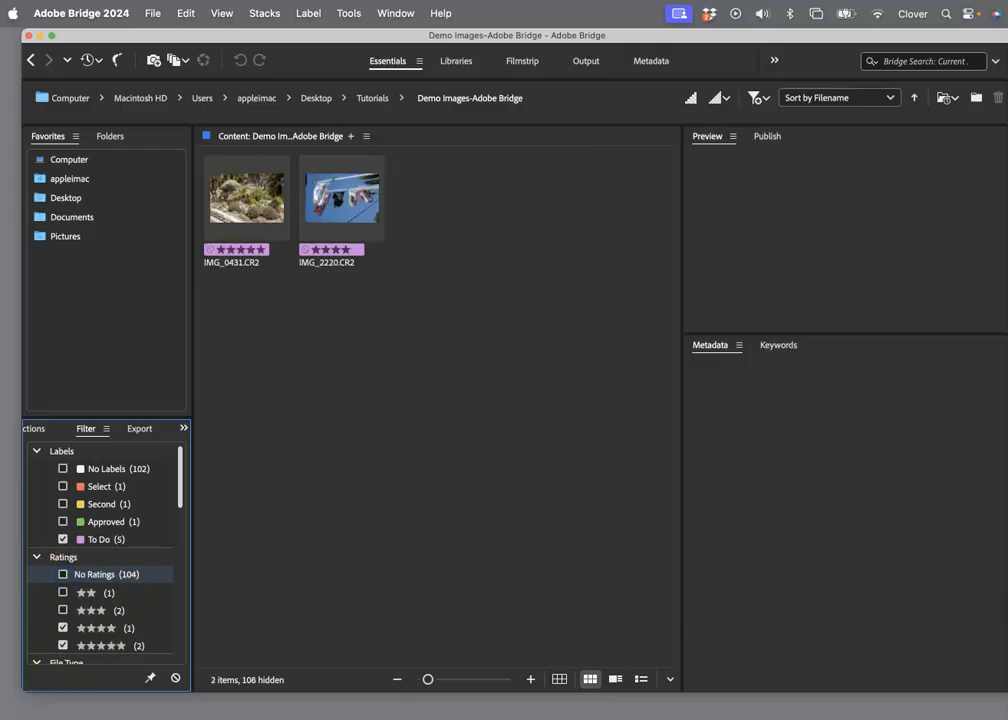
left_click(63, 539)
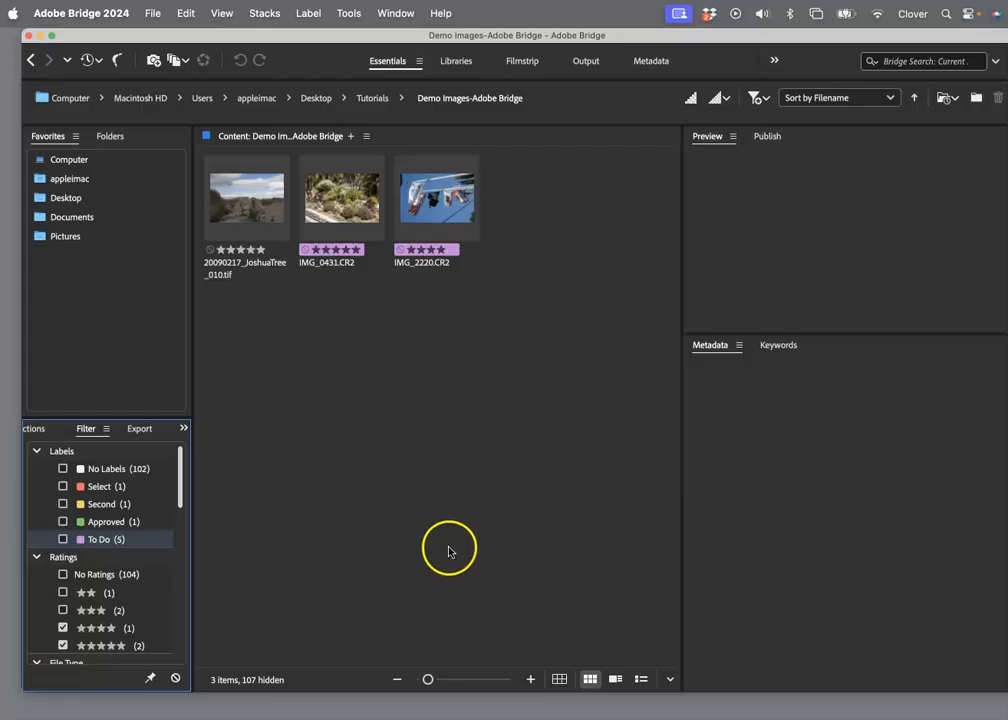
Step: Clear the five-star and four-star rating filters to show all files in the folder
left_click_drag(182, 488, 176, 515)
left_click(63, 568)
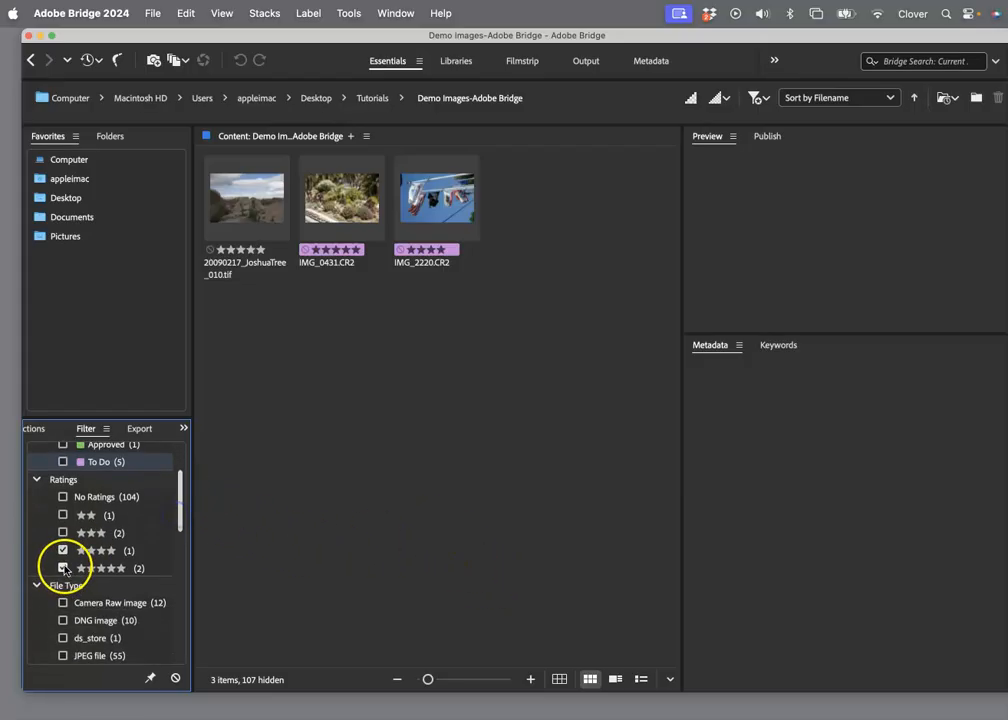
left_click(63, 550)
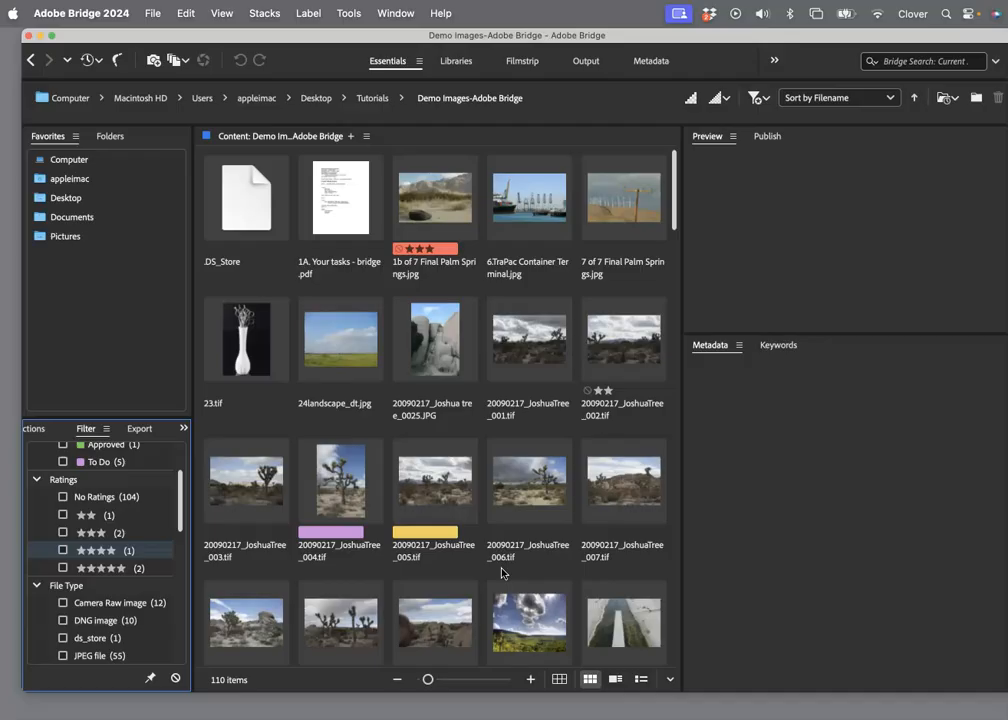
Step: Select the images 20090217_JoshuaTree_001.tif through 20090217_JoshuaTree_010.tif and group them as a stack
left_click(438, 535)
left_click(427, 530)
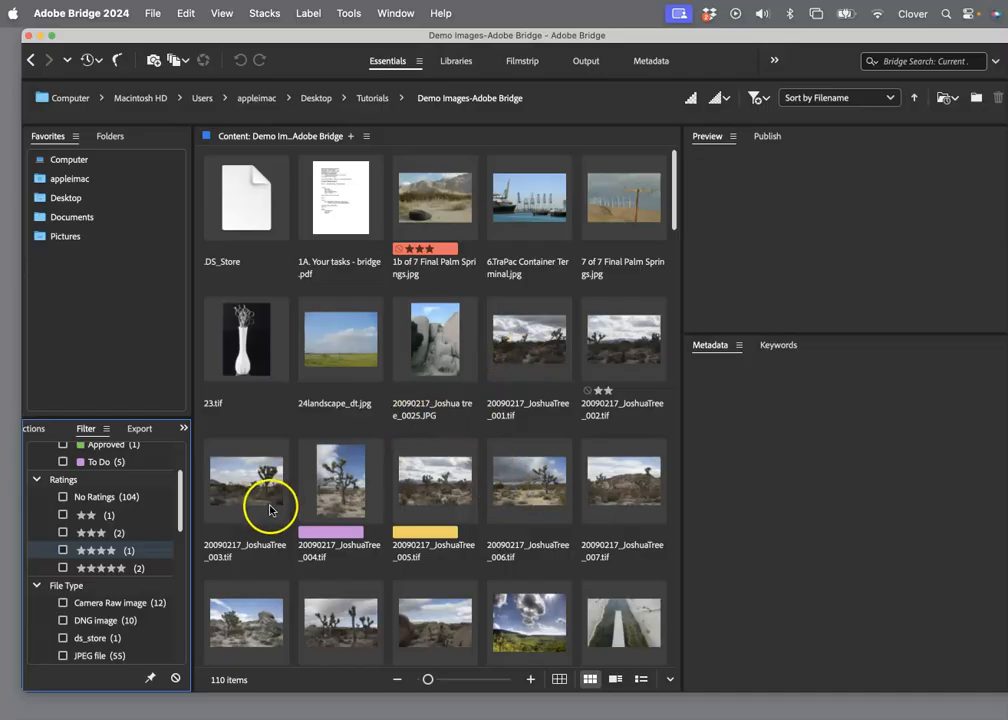
left_click(530, 353)
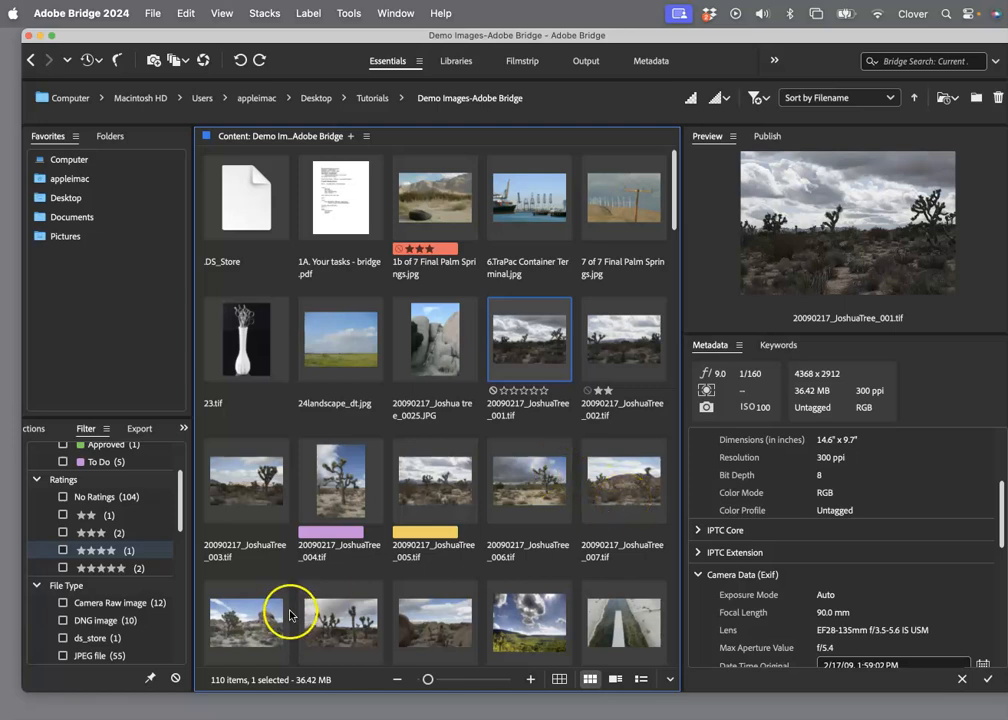
left_click(429, 625, "shift")
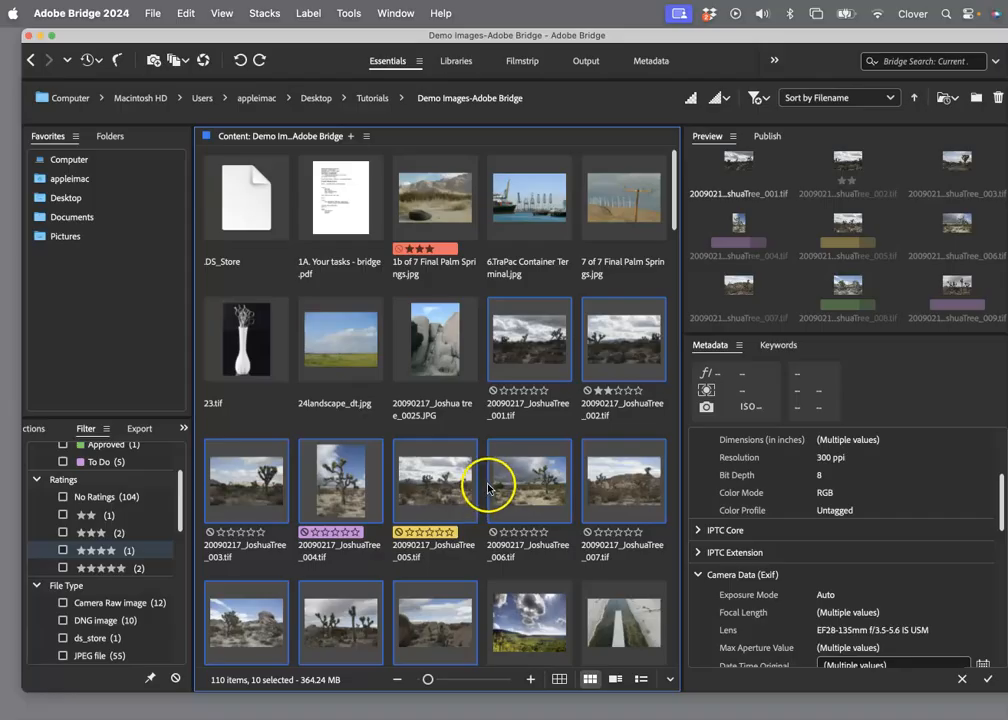
left_click(265, 13)
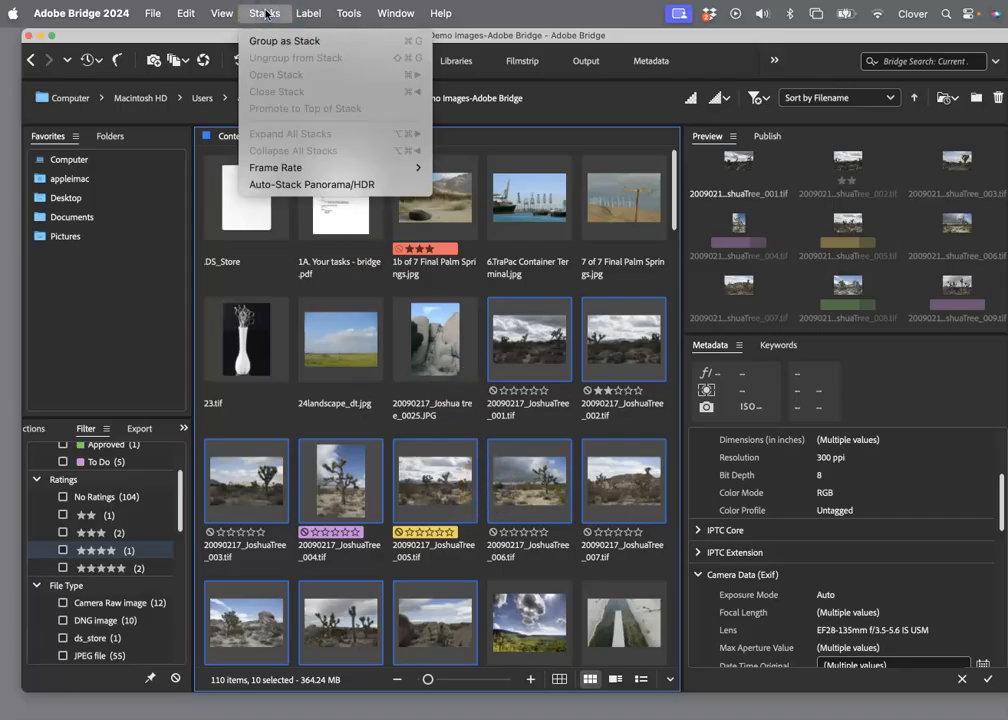
left_click(266, 40)
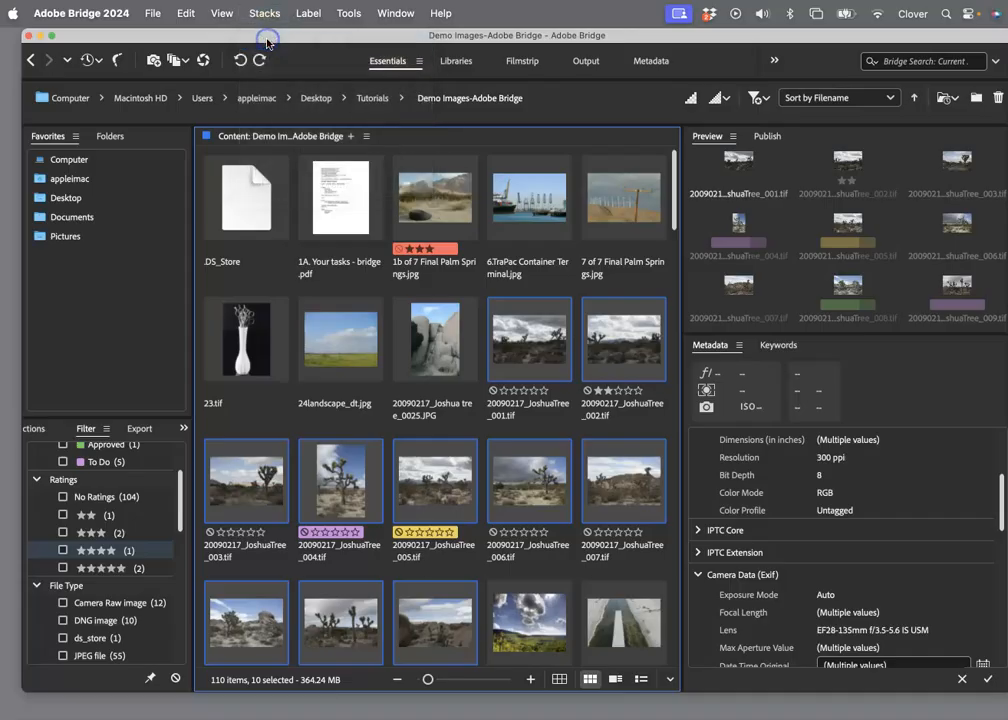
mouse_move(266, 506)
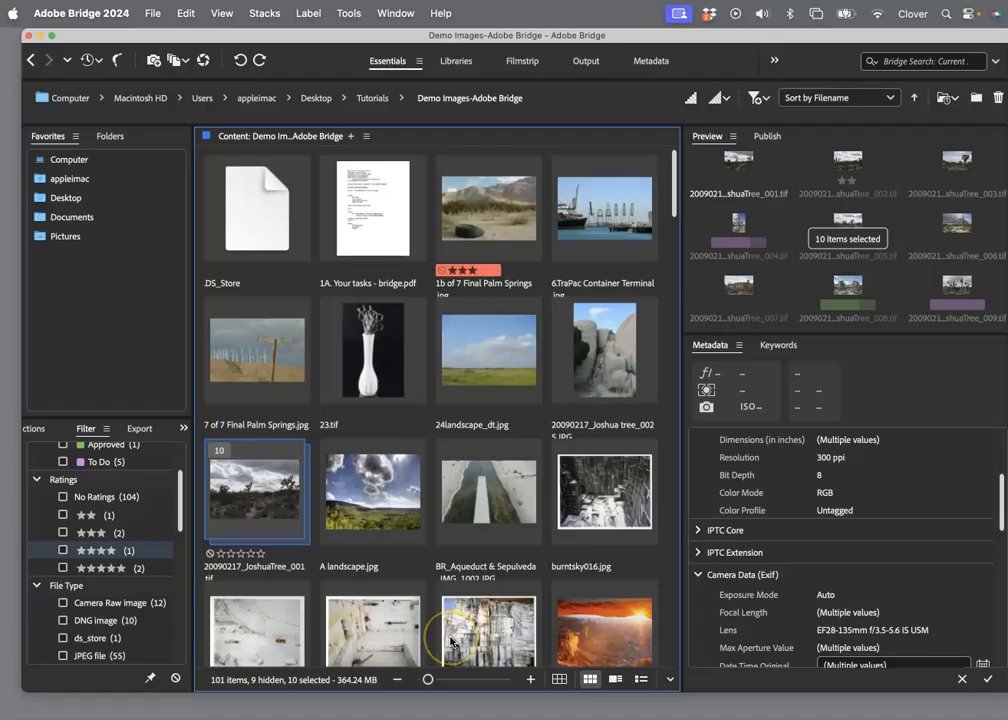
Step: Check the Joshua Tree stack's playback slider, and expand the stack to view its images before collapsing it
mouse_move(284, 540)
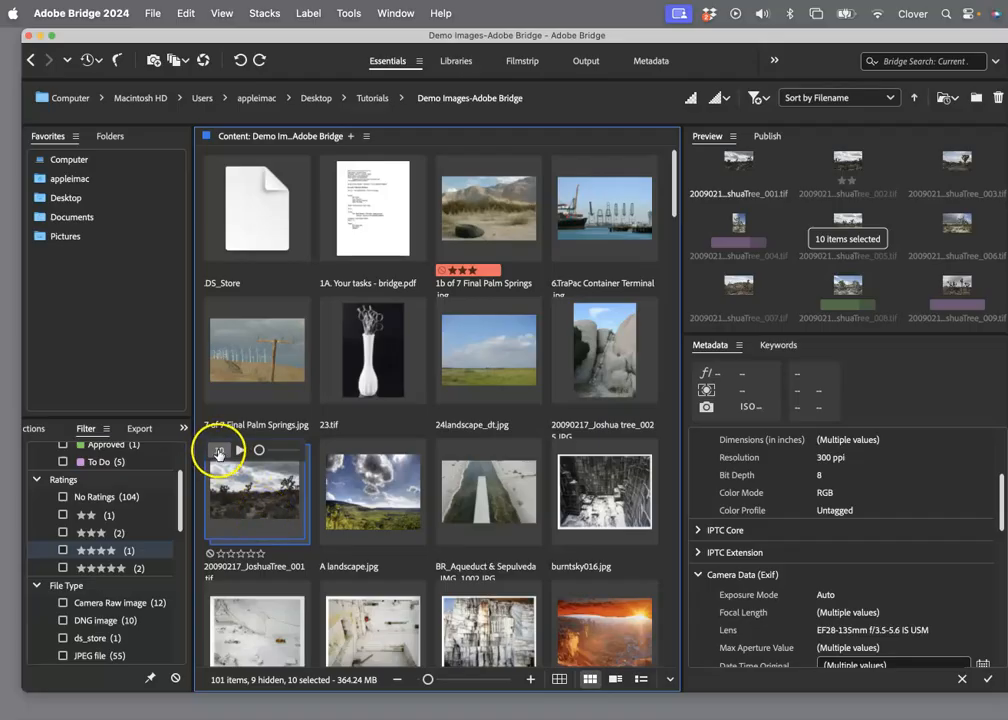
mouse_move(257, 450)
left_mouse_down()
mouse_move(291, 453)
mouse_move(258, 453)
left_mouse_up()
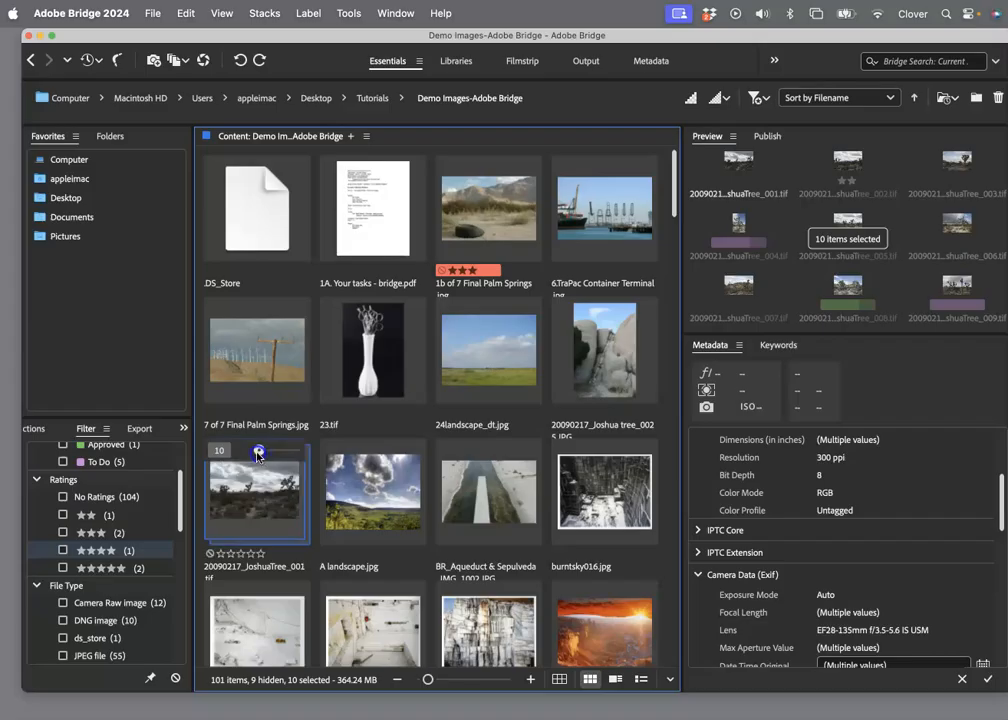
left_click(219, 451)
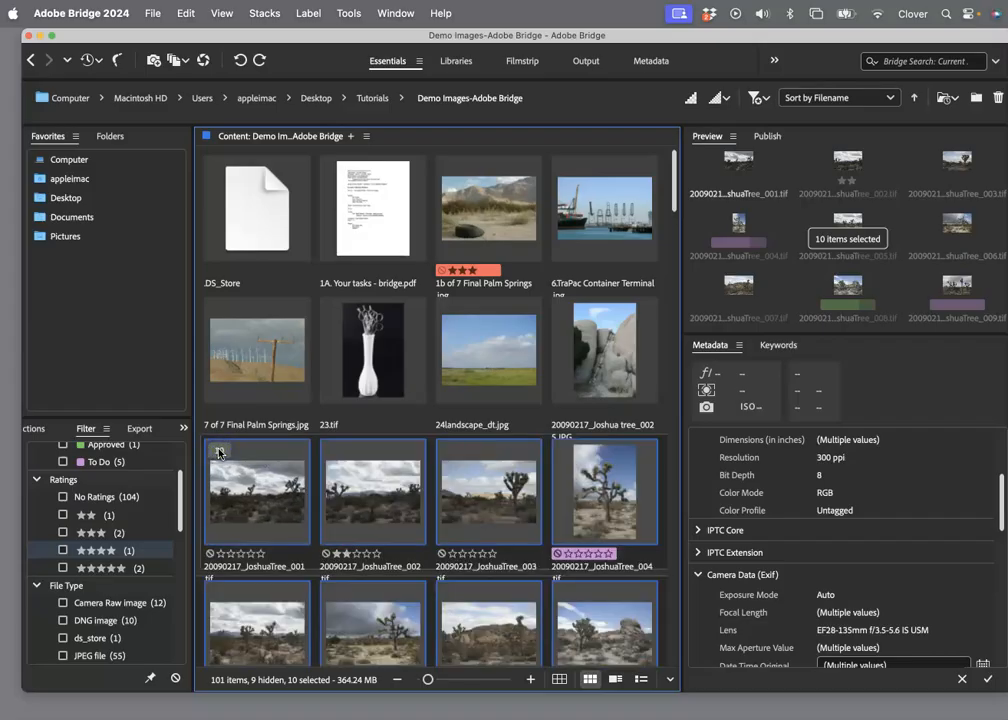
scroll(377, 487, "down", 4)
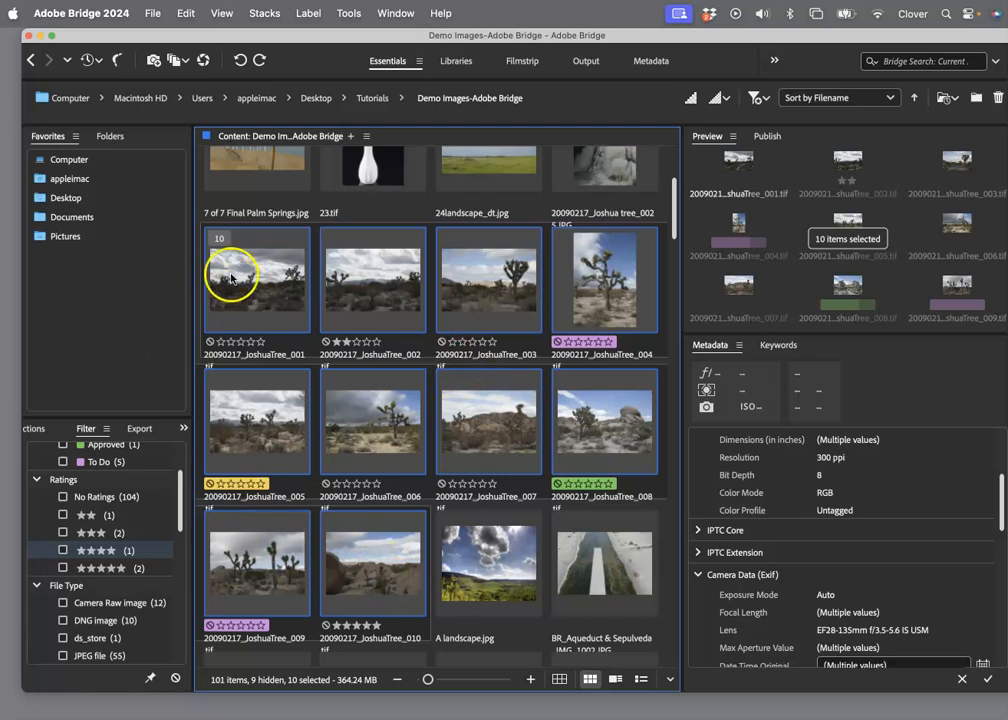
left_click(220, 239)
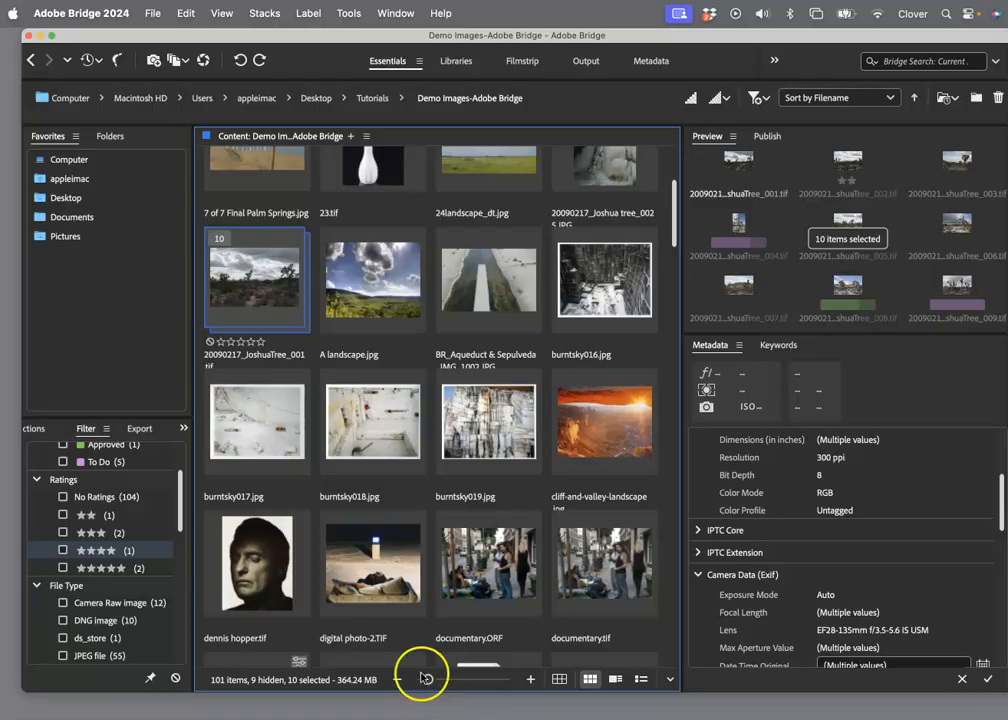
Step: Ungroup the Joshua Tree images from their stack
mouse_move(245, 299)
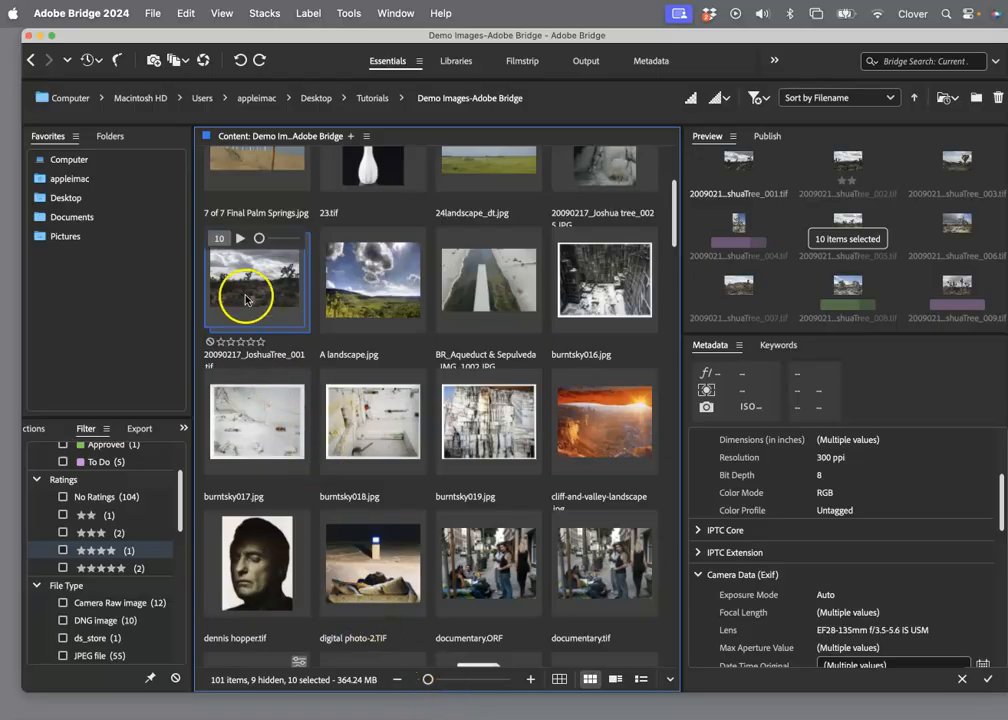
left_click(265, 13)
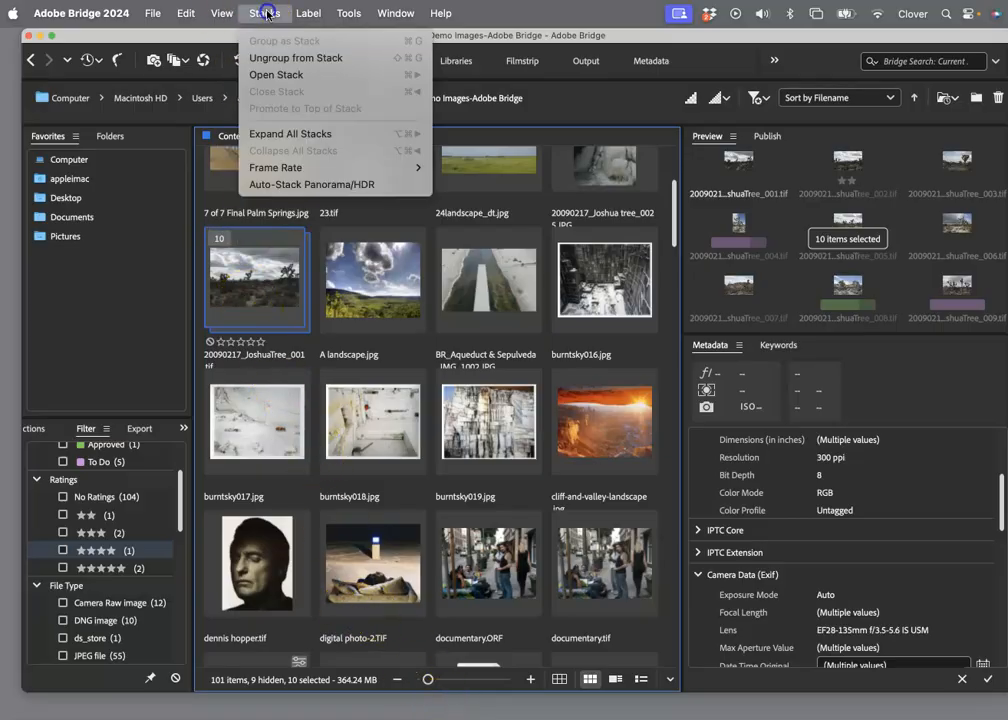
left_click(278, 59)
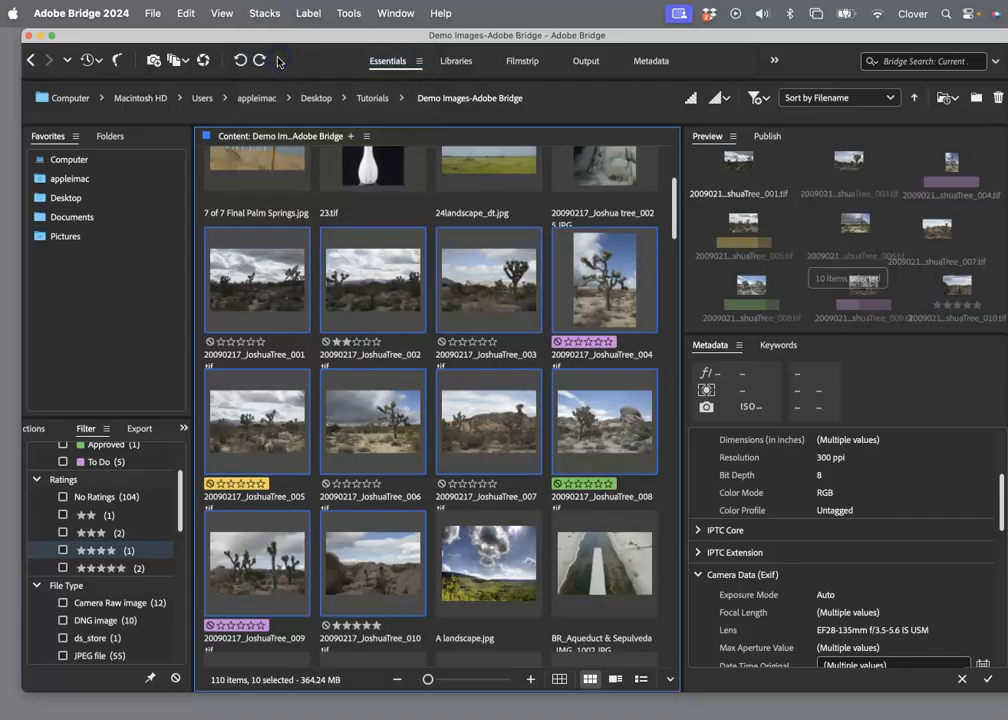
Step: Select only 20090217_JoshuaTree_002.tif and review the list of panels that can be shown in the workspace
left_click(379, 390)
left_click(324, 305)
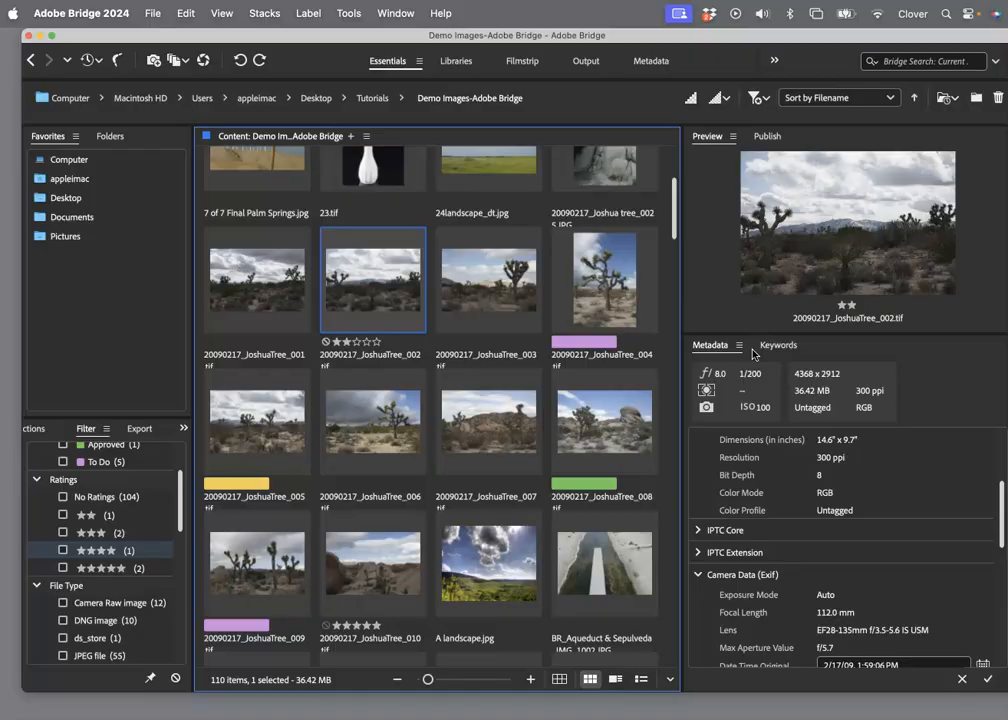
left_click(394, 12)
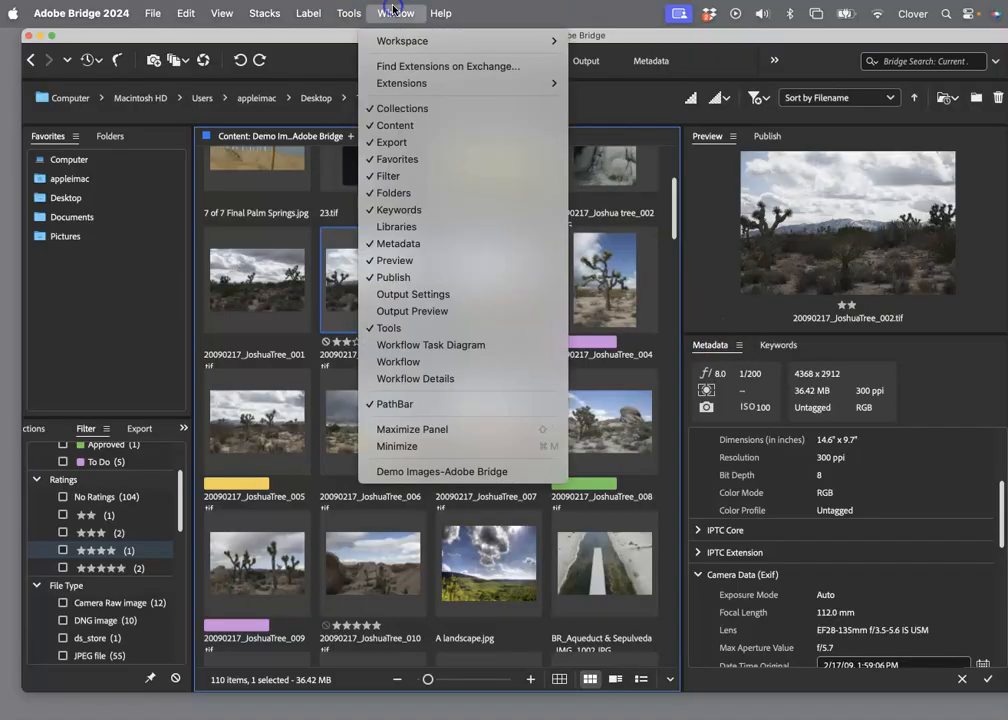
mouse_move(400, 41)
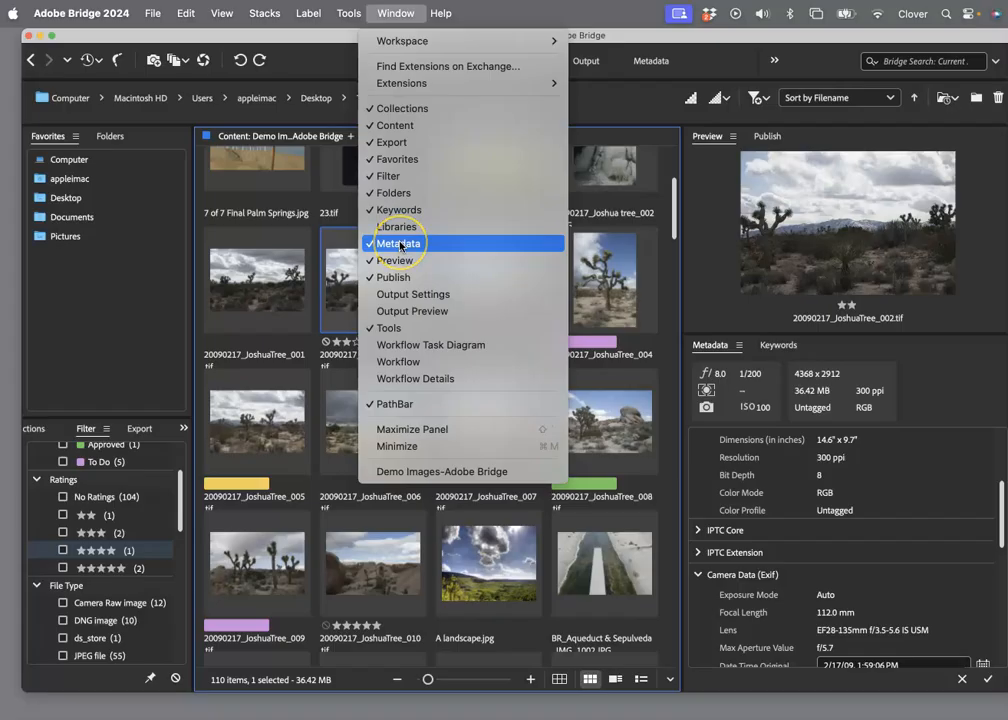
left_click(394, 13)
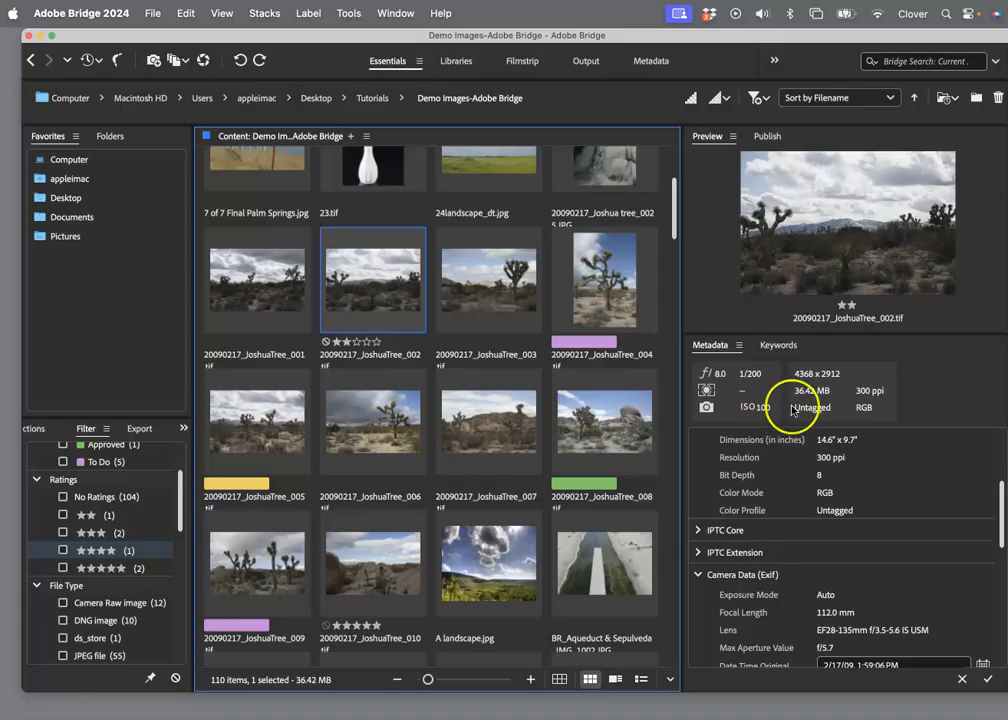
Step: Examine the File Properties and Camera Data (Exif) metadata of 20090217_JoshuaTree_002.tif
left_click(697, 576)
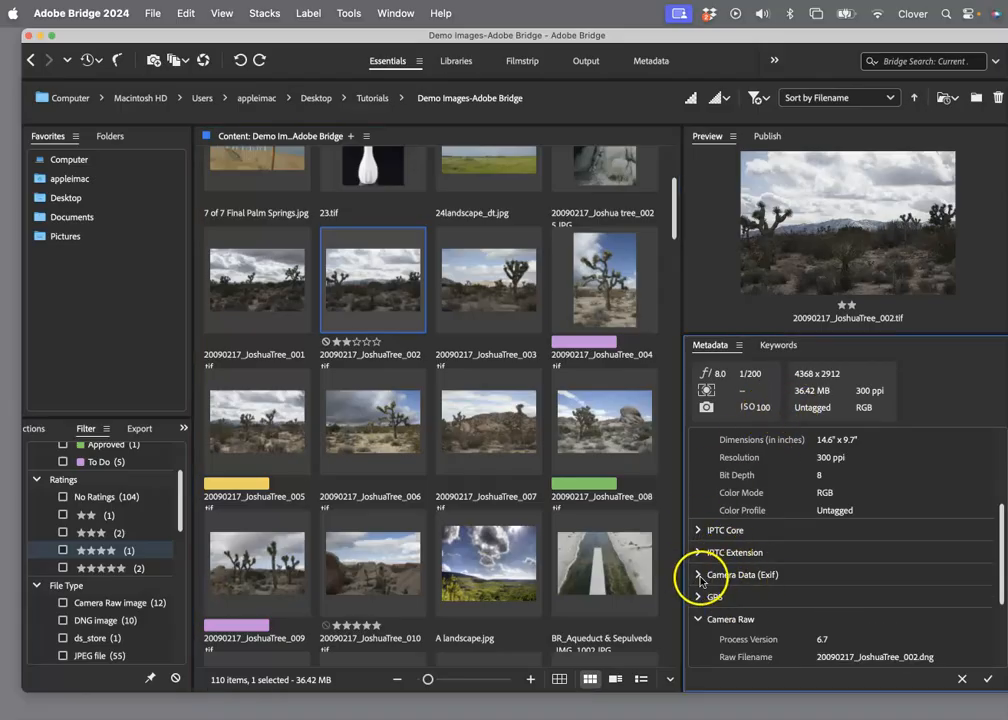
left_click(700, 577)
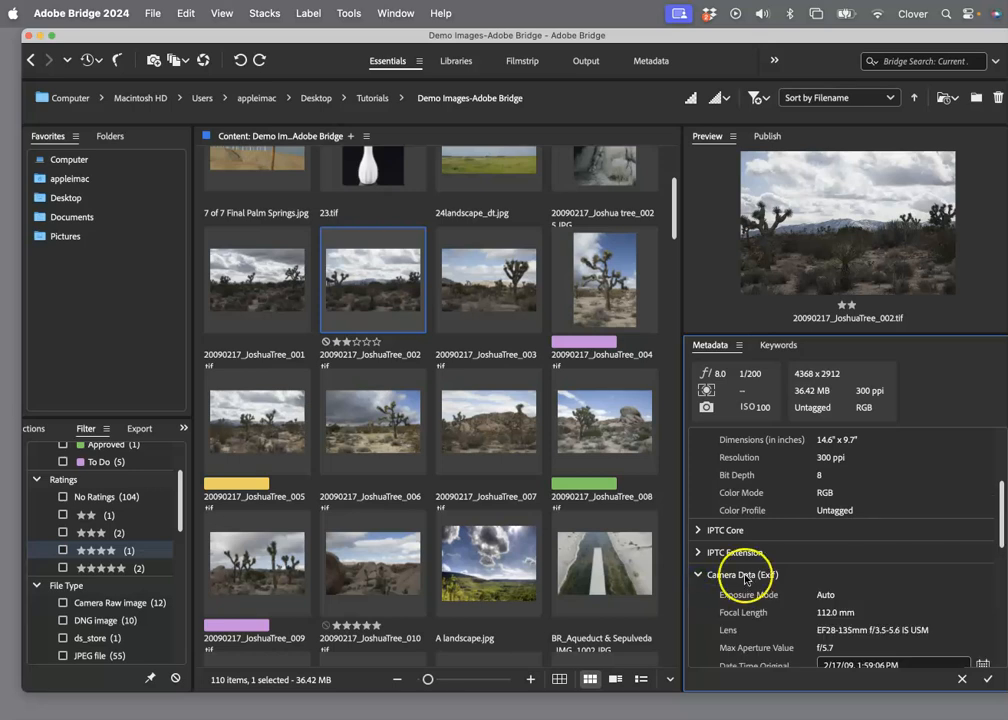
left_click_drag(1002, 522, 1002, 510)
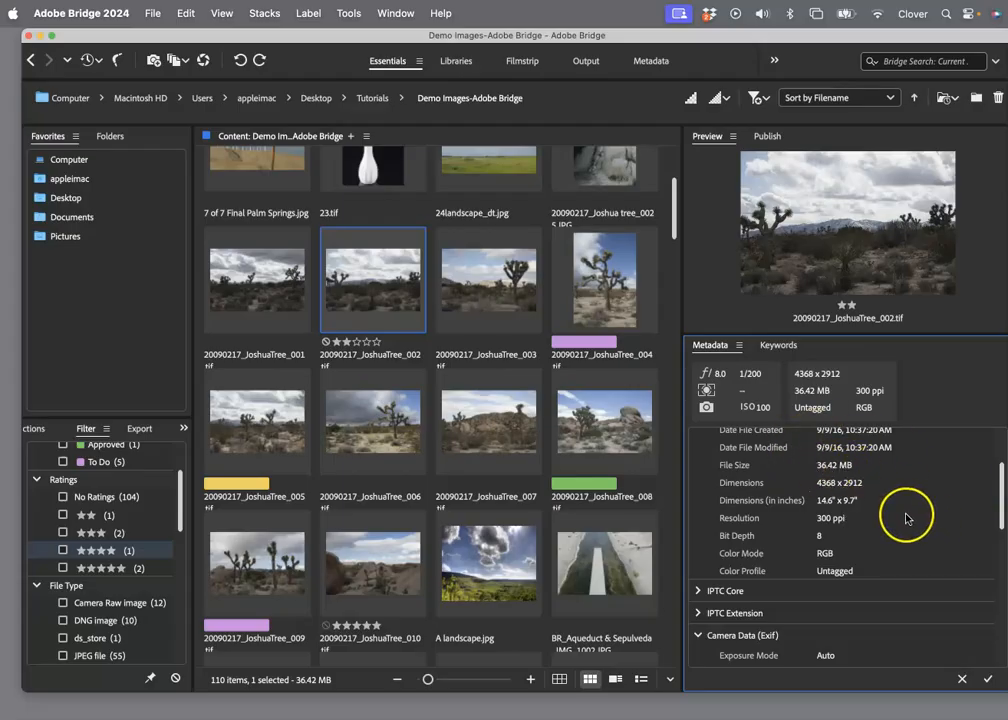
left_click_drag(1002, 494, 1002, 459)
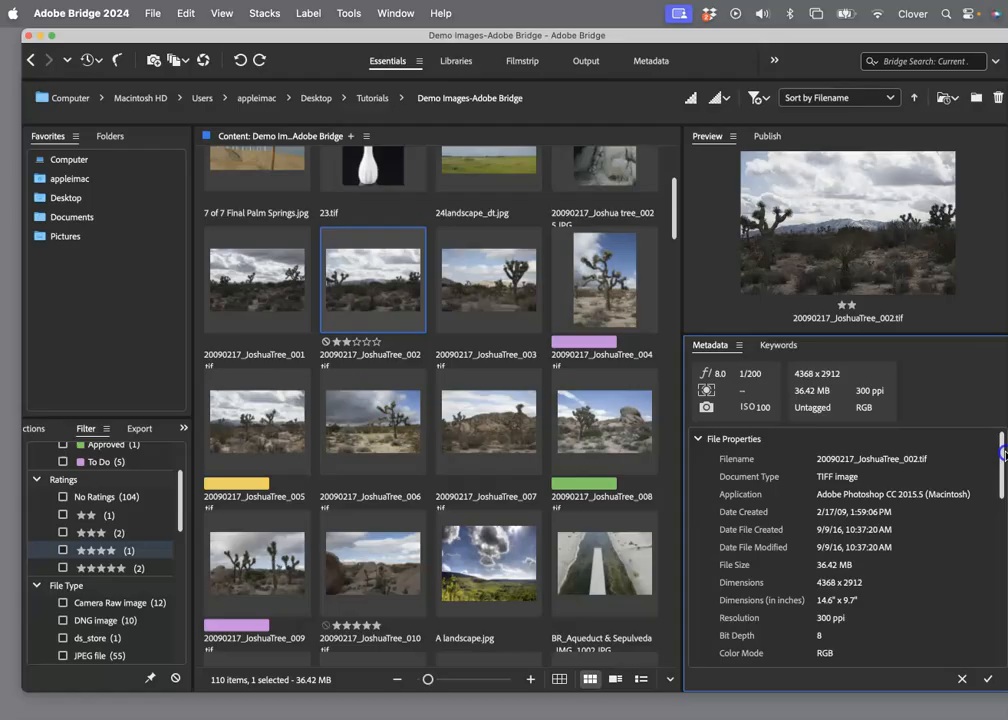
left_click_drag(1002, 454, 1000, 554)
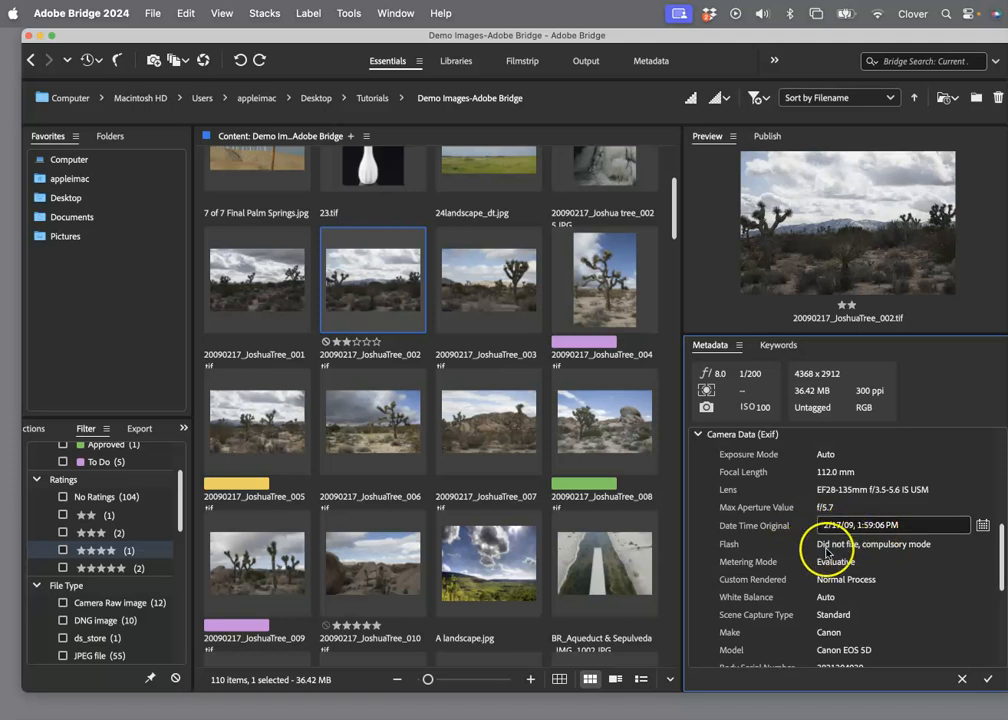
left_click_drag(999, 550, 995, 580)
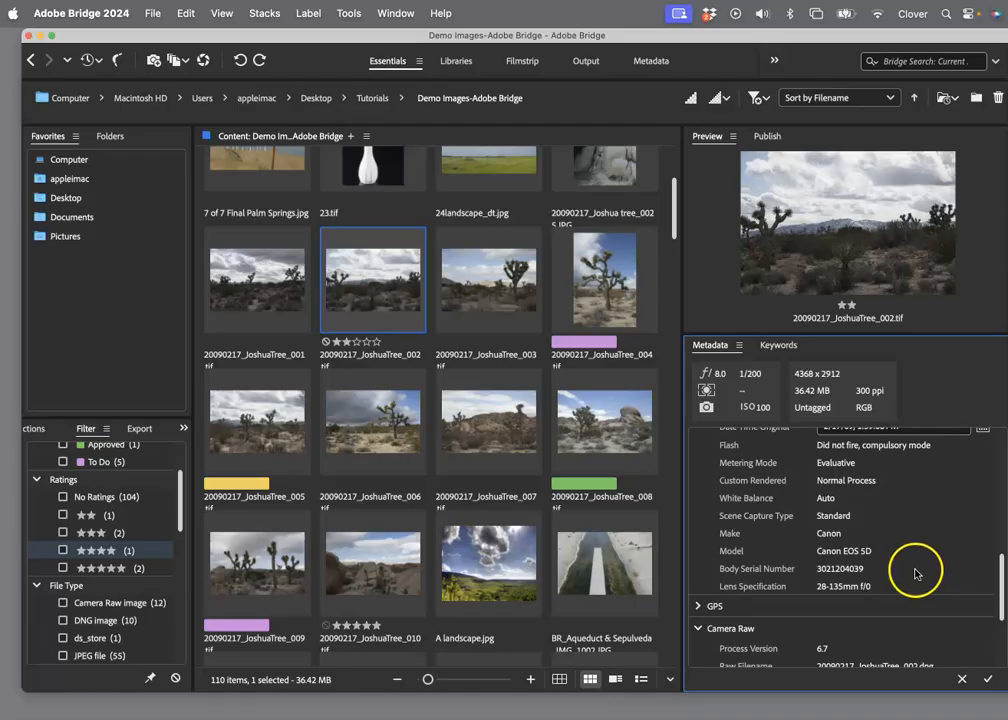
left_click_drag(1001, 590, 1001, 563)
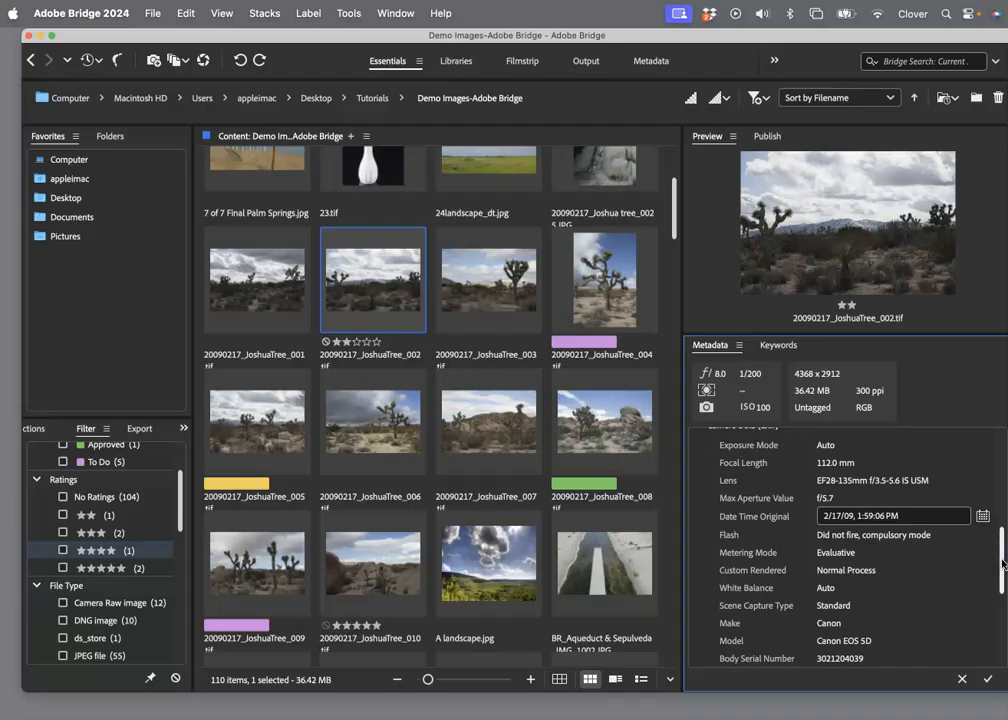
Step: Check the photo's GPS fields, Camera Raw settings and remaining metadata sections down to DICOM, and return to the Exif data
left_click_drag(1001, 563, 1001, 612)
left_click(711, 536)
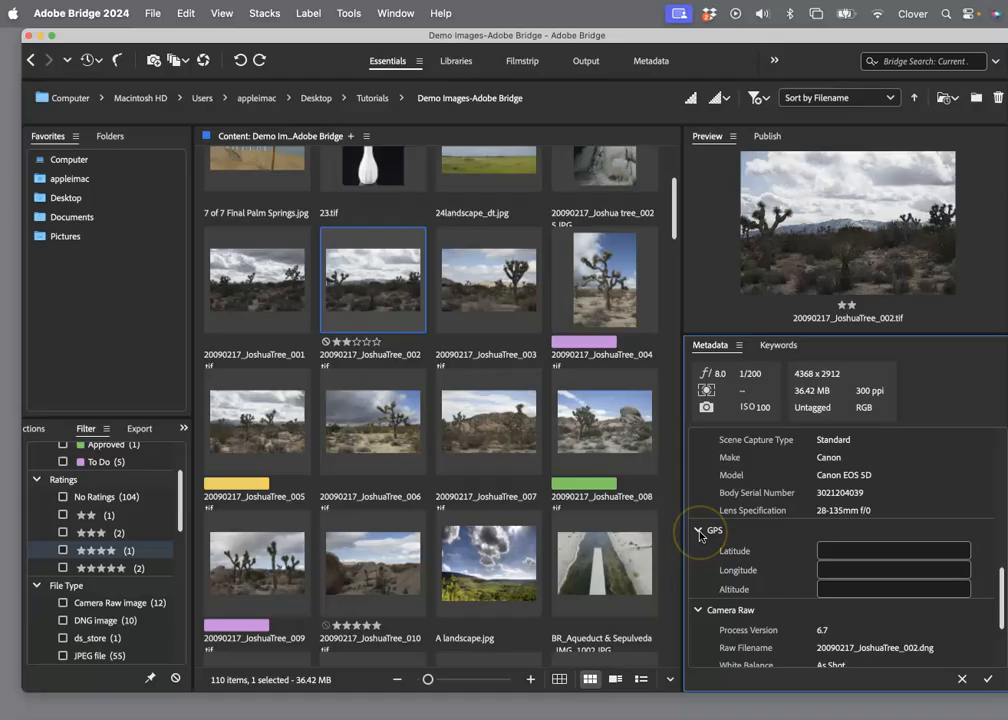
left_click(699, 532)
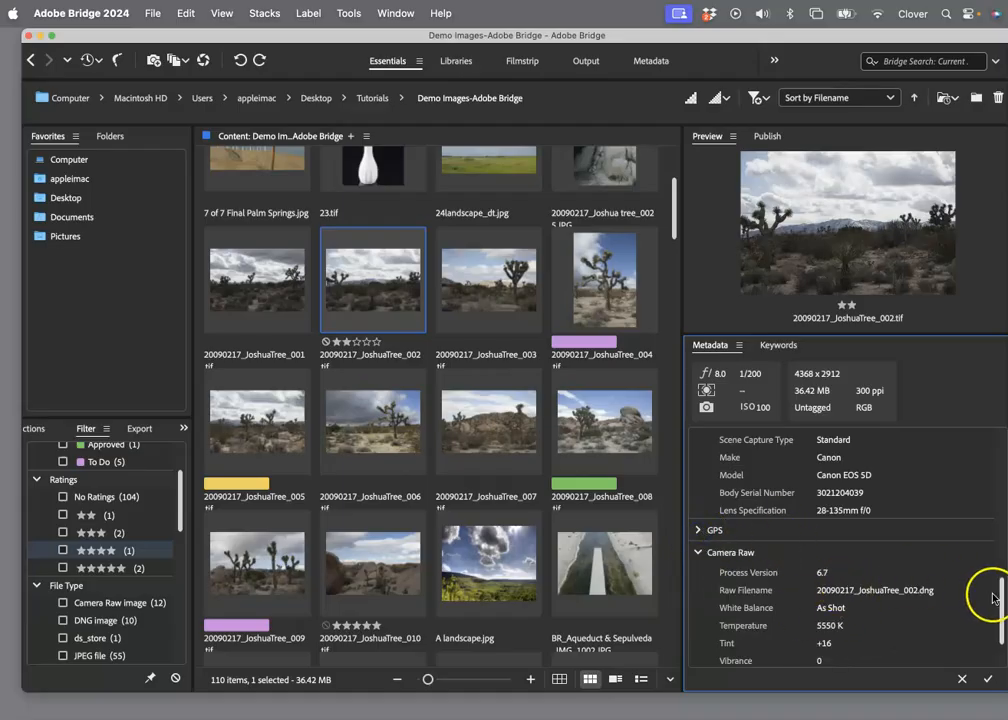
left_click_drag(997, 605, 1001, 617)
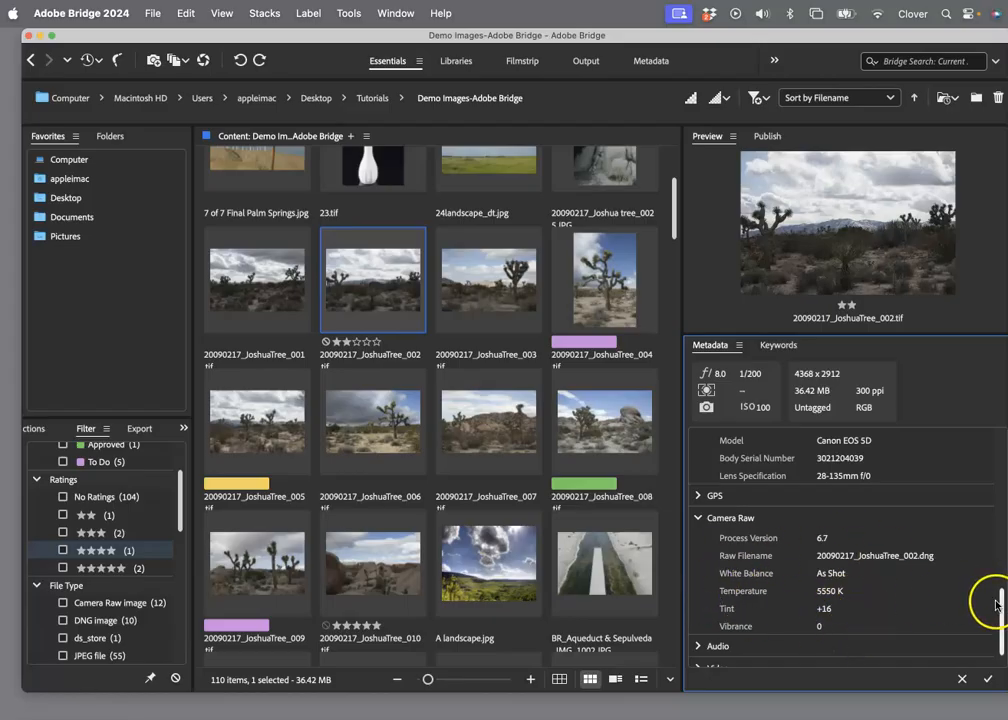
left_click_drag(1001, 612, 1003, 625)
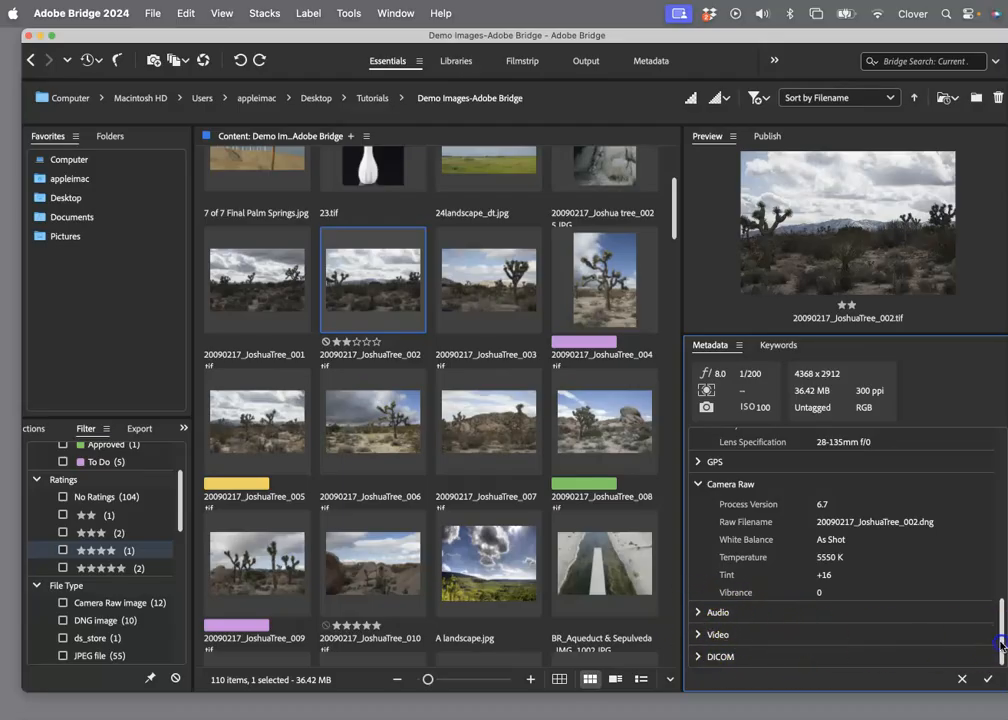
left_click_drag(1001, 645, 1002, 633)
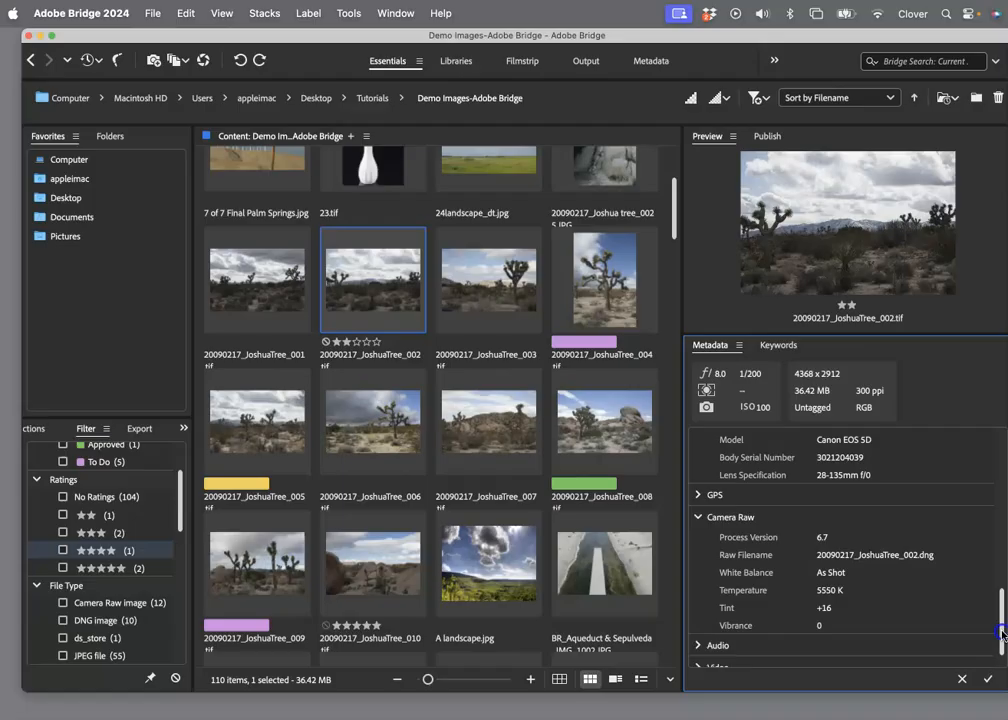
left_click(700, 518)
left_click_drag(1003, 620, 1001, 540)
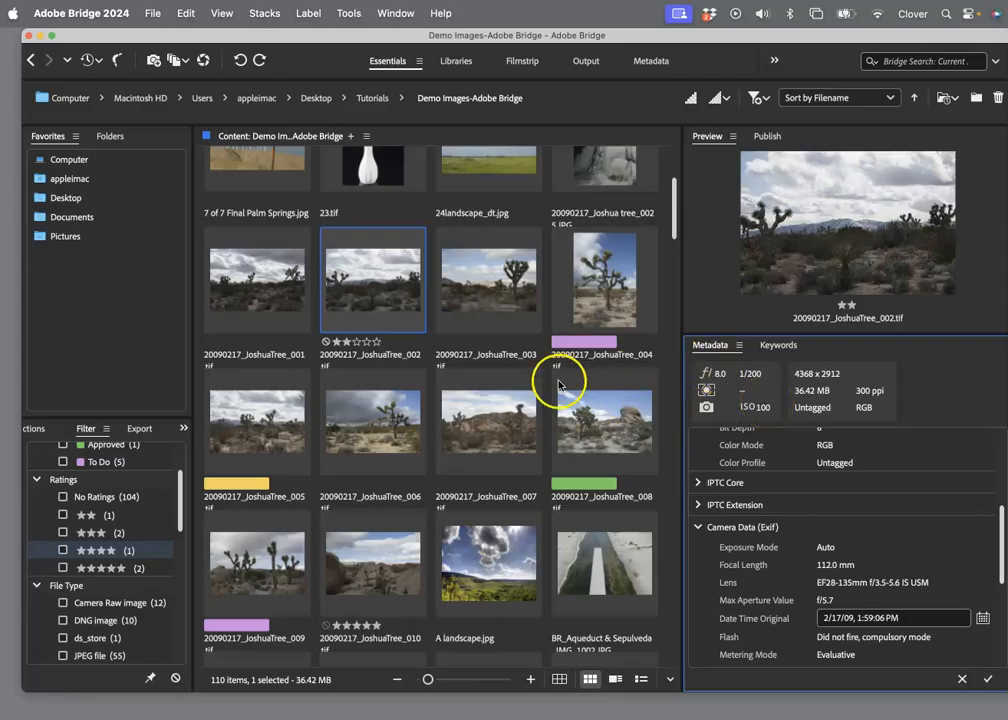
Step: Select documentary.ORF and enlarge the Preview panel by narrowing the Content panel and shrinking the Metadata panel
left_click_drag(671, 210, 671, 275)
left_click(621, 351)
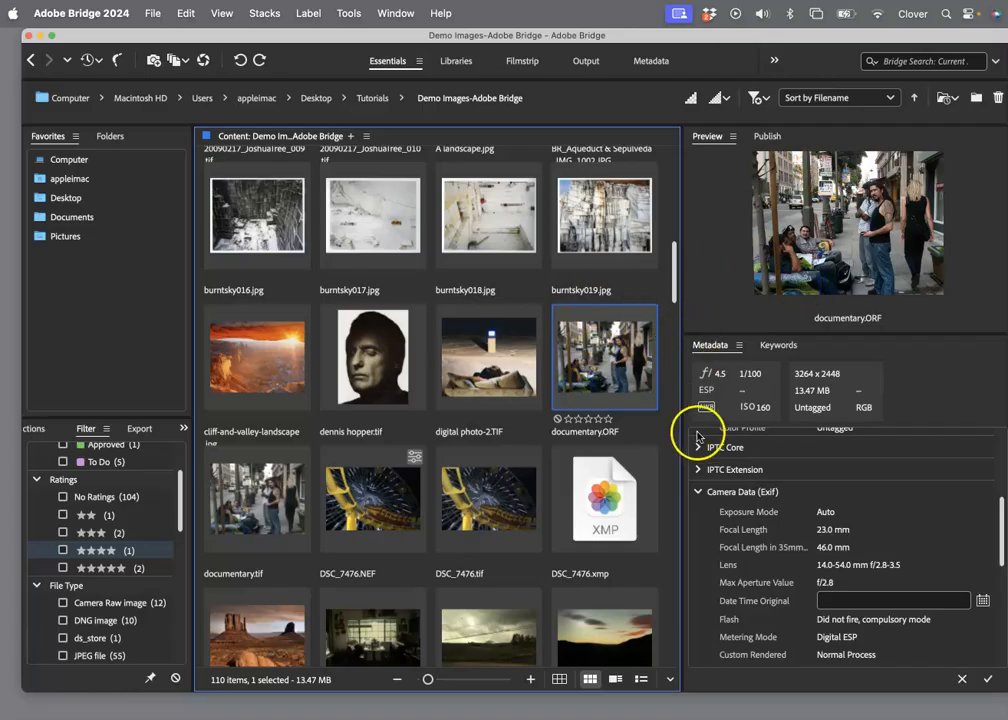
left_click_drag(682, 420, 483, 376)
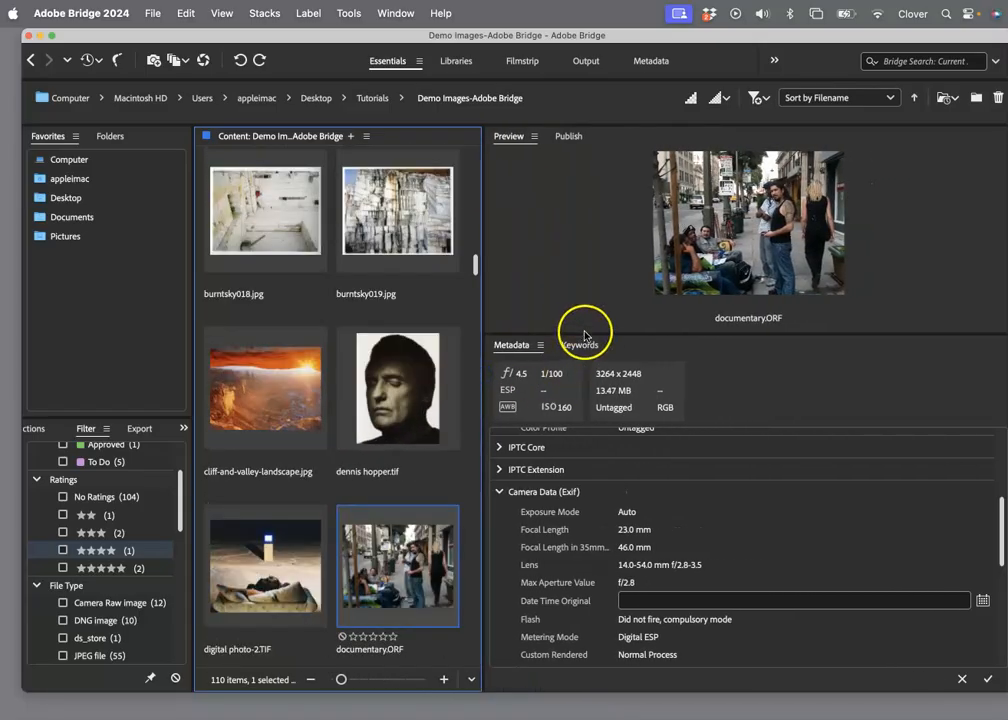
left_click_drag(582, 333, 553, 553)
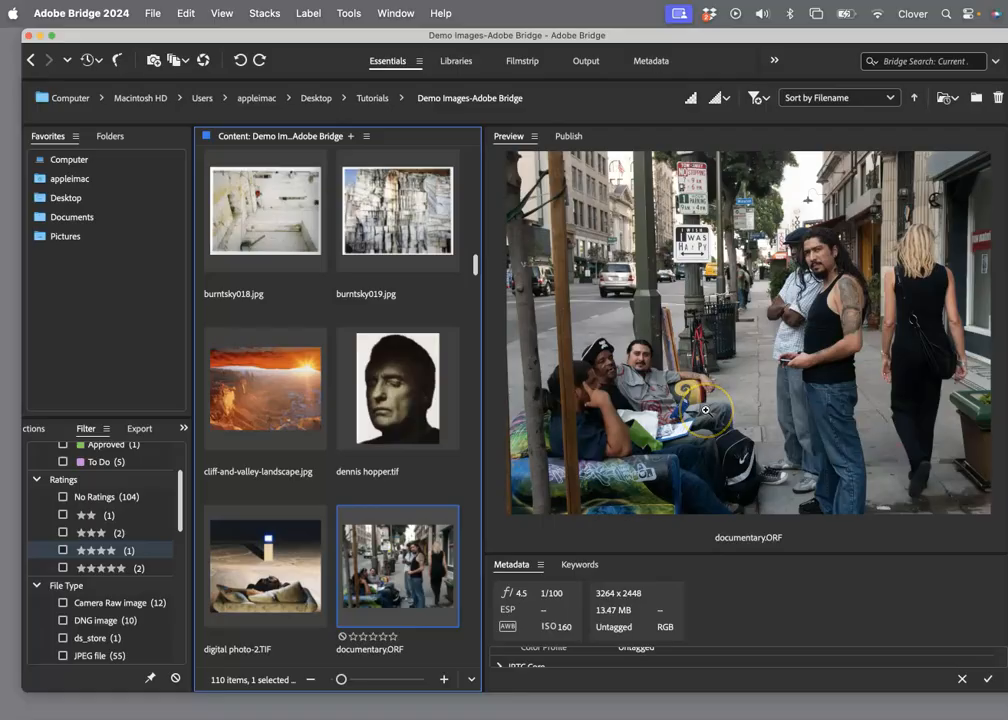
Step: View documentary.ORF full screen from the large preview, shrink the Preview panel, and view the photo full screen again
key("space")
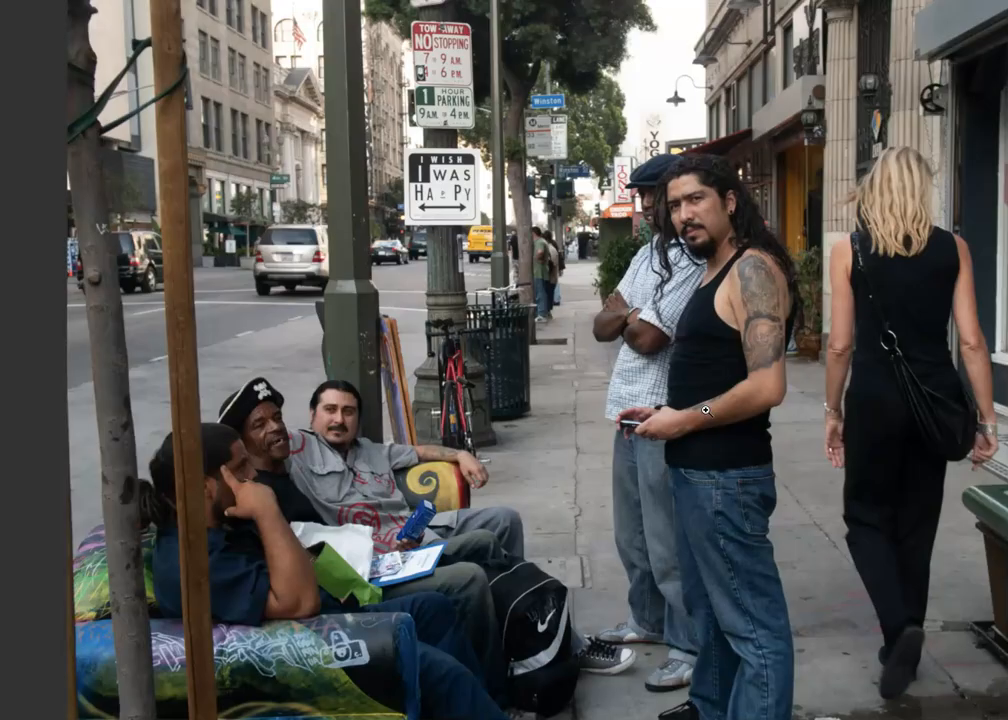
key("space")
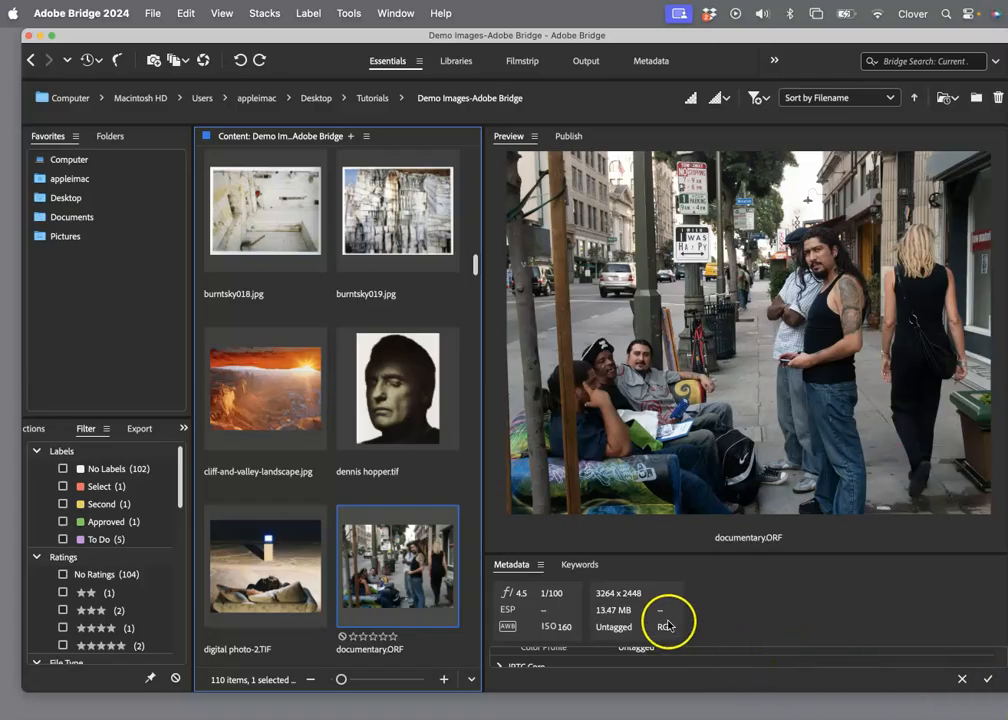
left_click_drag(605, 554, 616, 414)
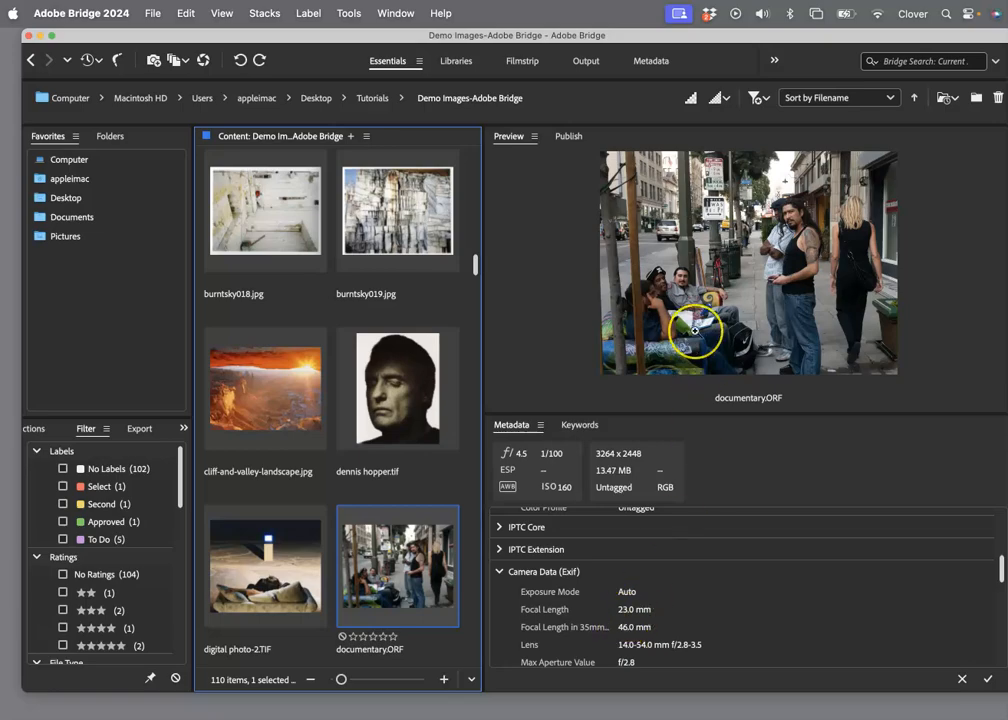
key("space")
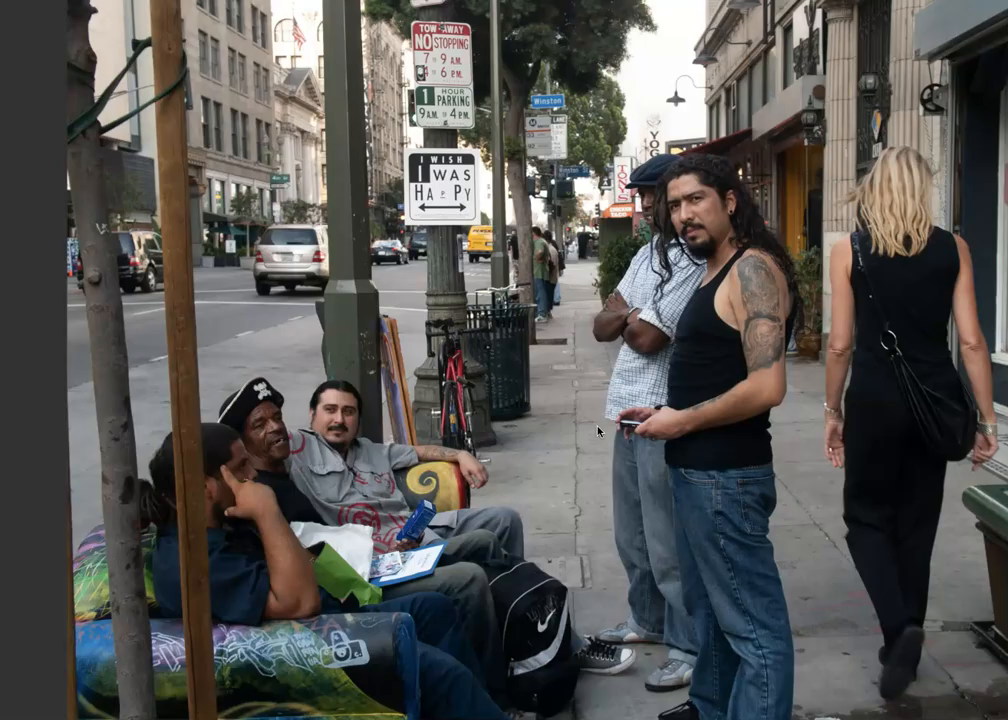
key("space")
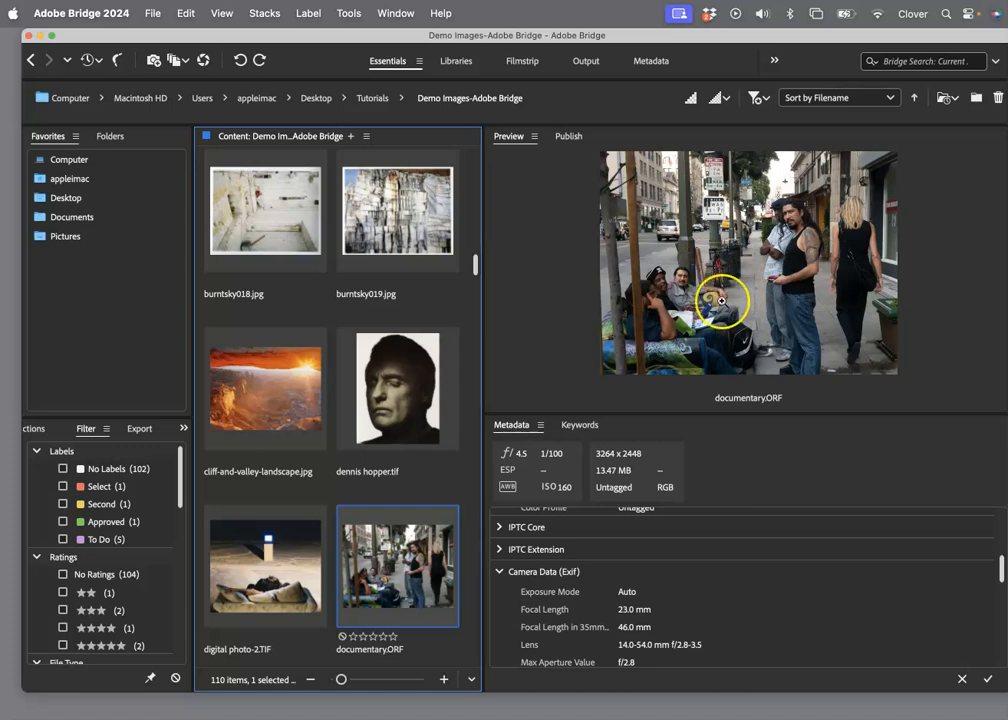
Step: Make the Preview panel taller again and magnify the seated man in the gray shirt with the loupe at 100%
left_click_drag(608, 414, 606, 574)
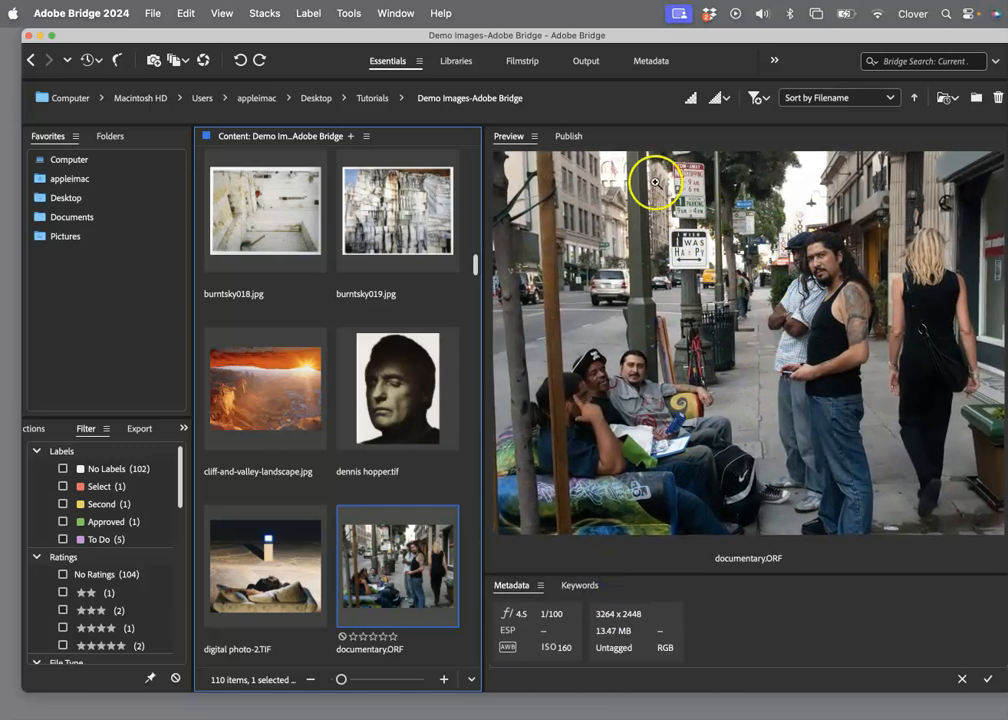
left_click(633, 369)
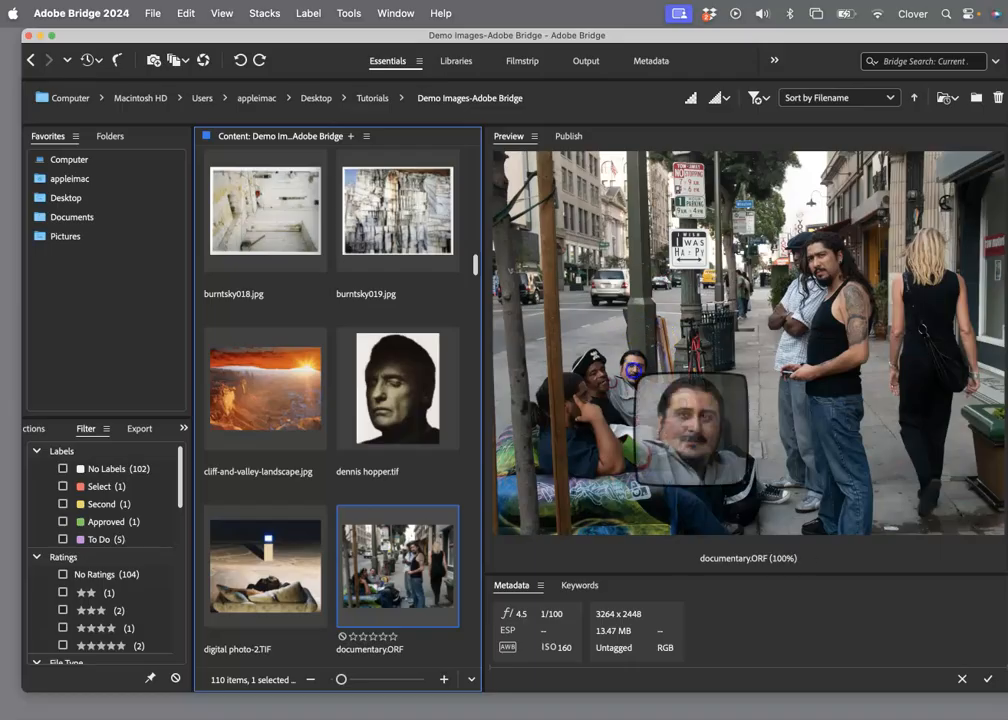
left_click(698, 431)
left_click_drag(698, 431, 733, 426)
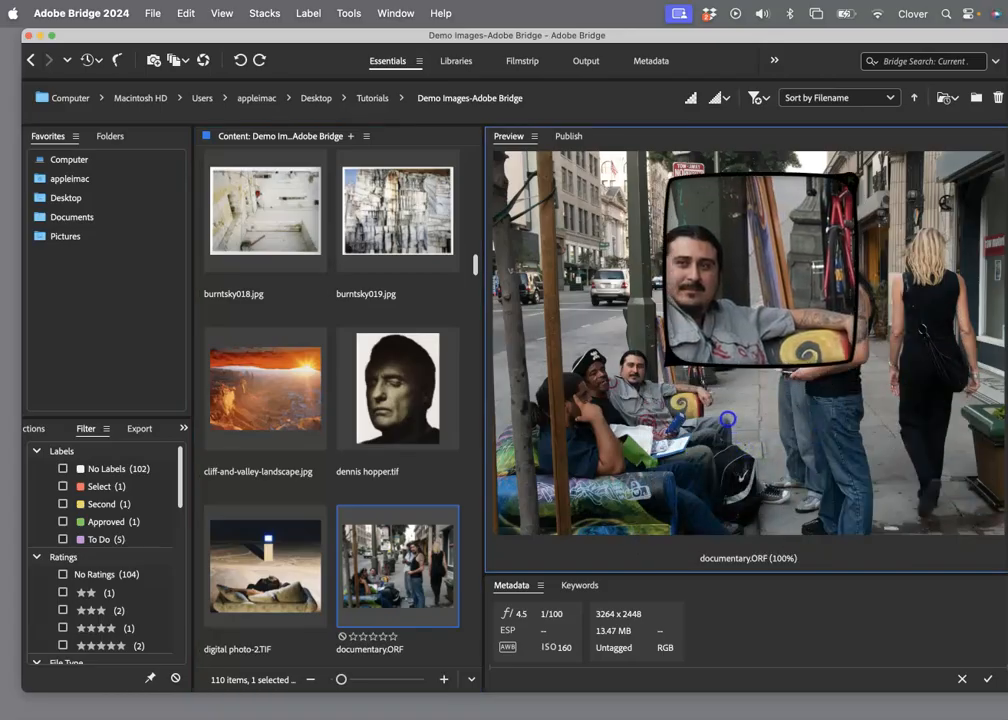
left_click_drag(749, 315, 720, 272)
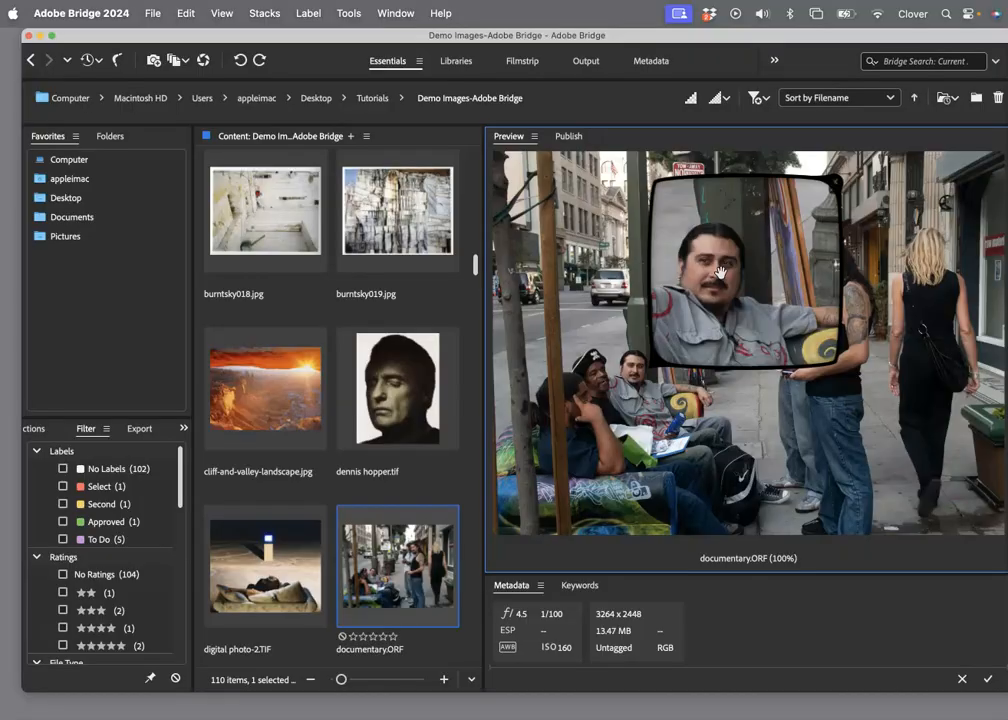
Step: Zoom the loupe to 400% and back to 100%, inspect the black backpack with it, and close the loupe
key("plus")
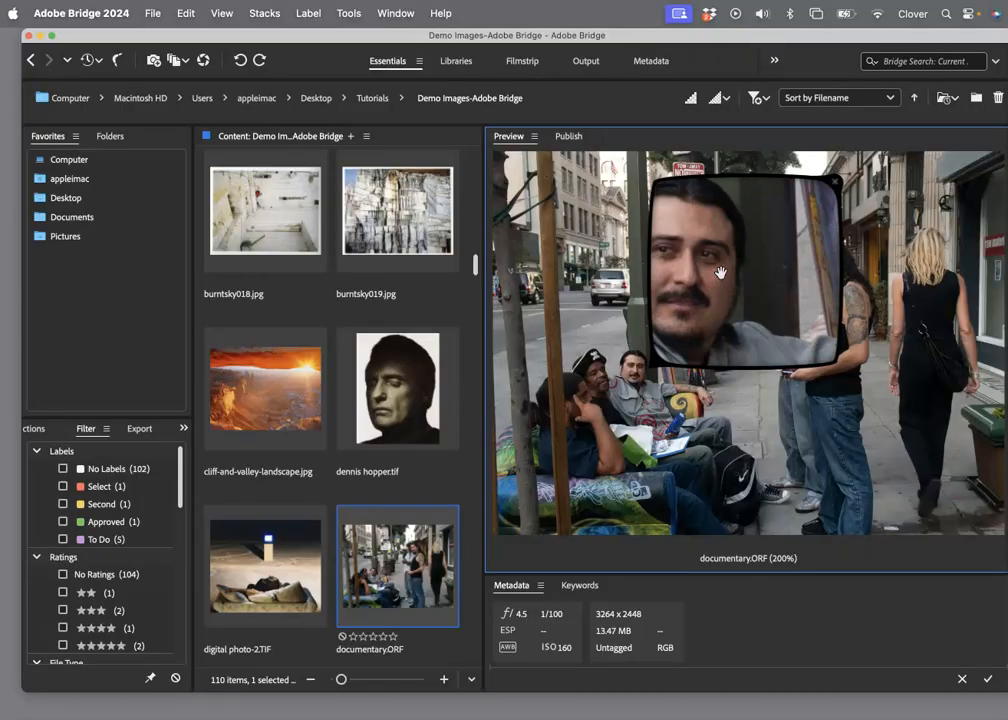
key("plus")
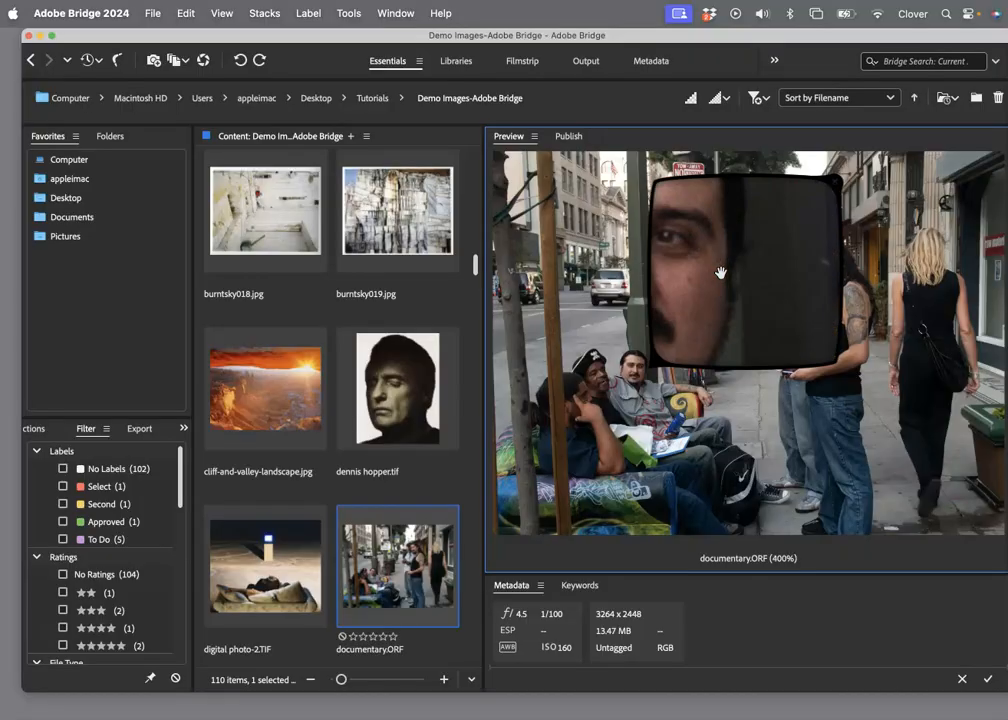
key("minus")
key("minus")
left_click(758, 461)
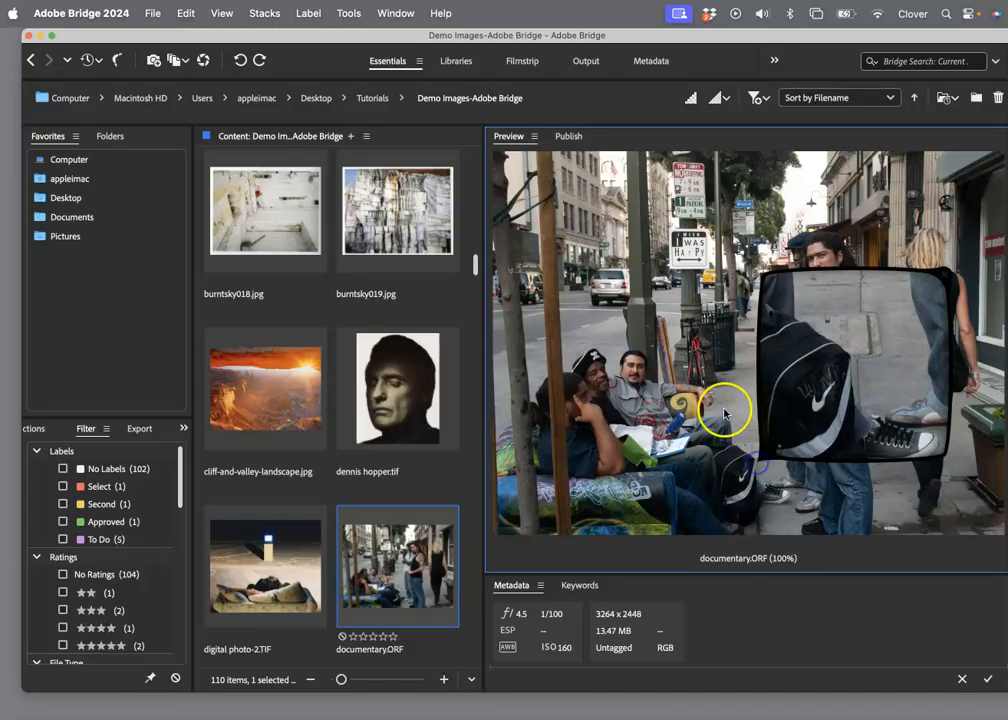
left_click(742, 422)
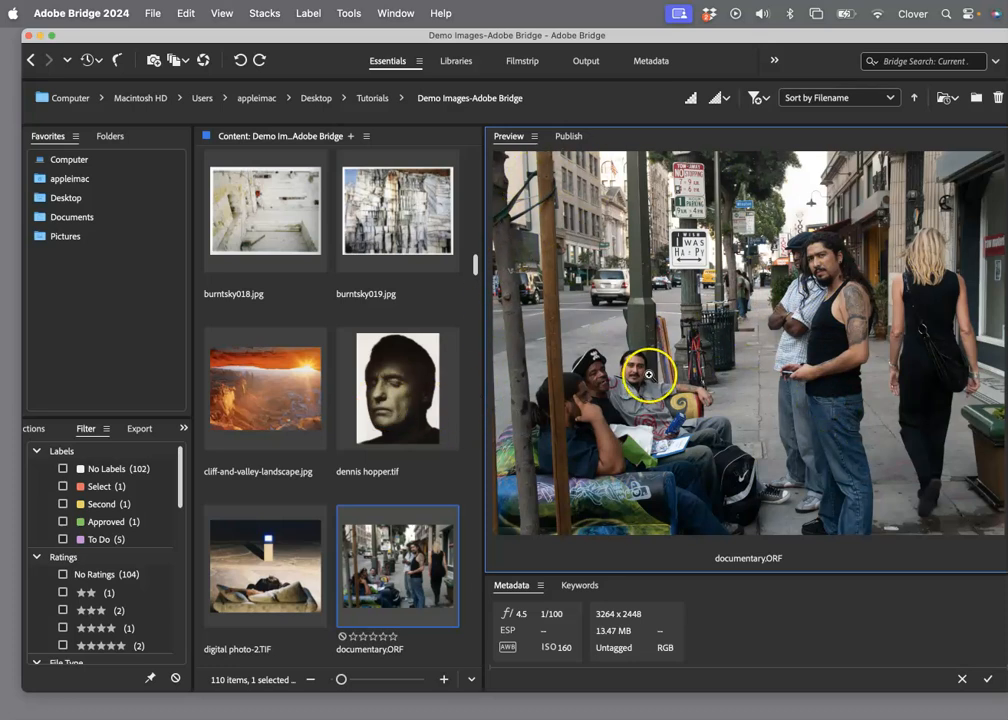
Step: Magnify the area around the seated men's faces with the loupe once more, and close it
left_click(612, 375)
left_click_drag(614, 376, 682, 292)
left_click(682, 292)
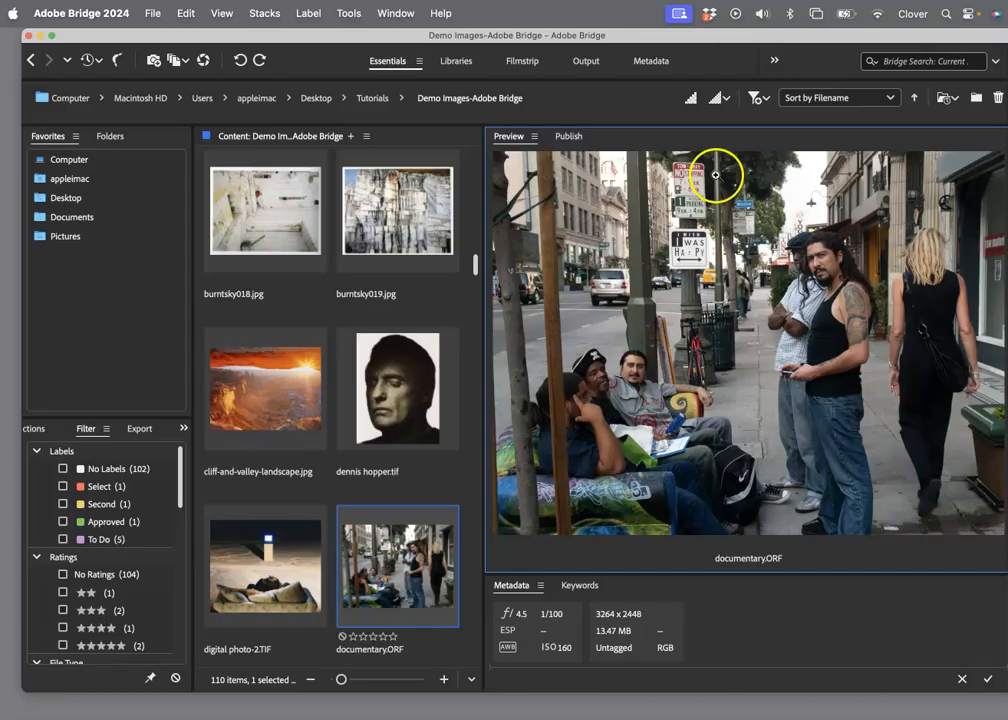
Step: Review the thumbnail and preview quality options and the available sort orders, leaving all of them as they are
left_click(727, 100)
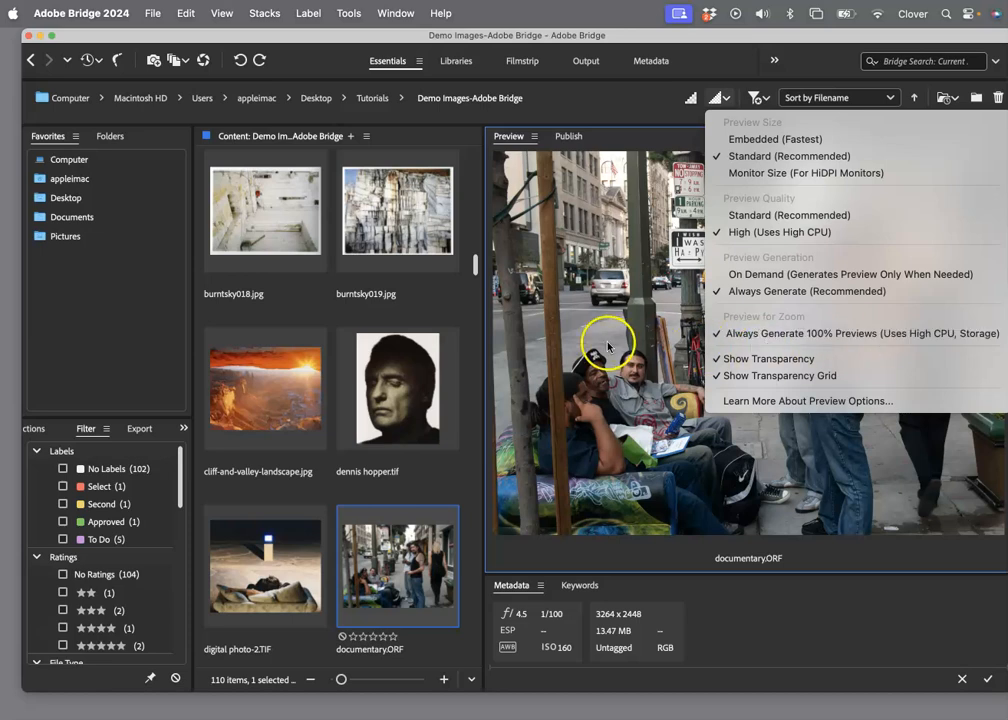
left_click(610, 118)
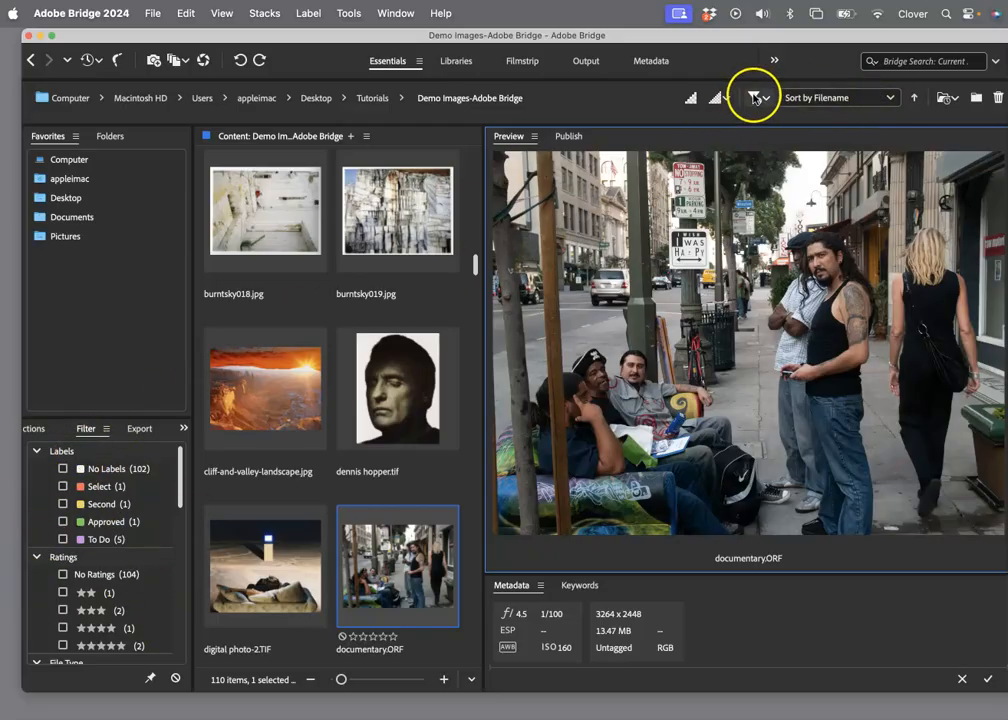
left_click(890, 98)
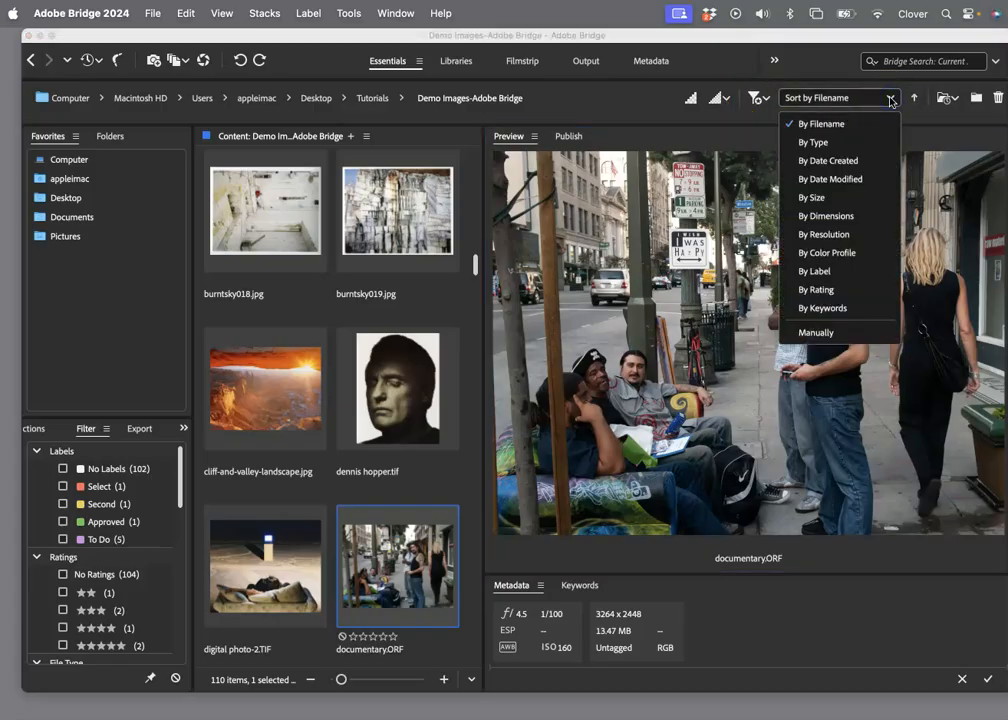
left_click(890, 99)
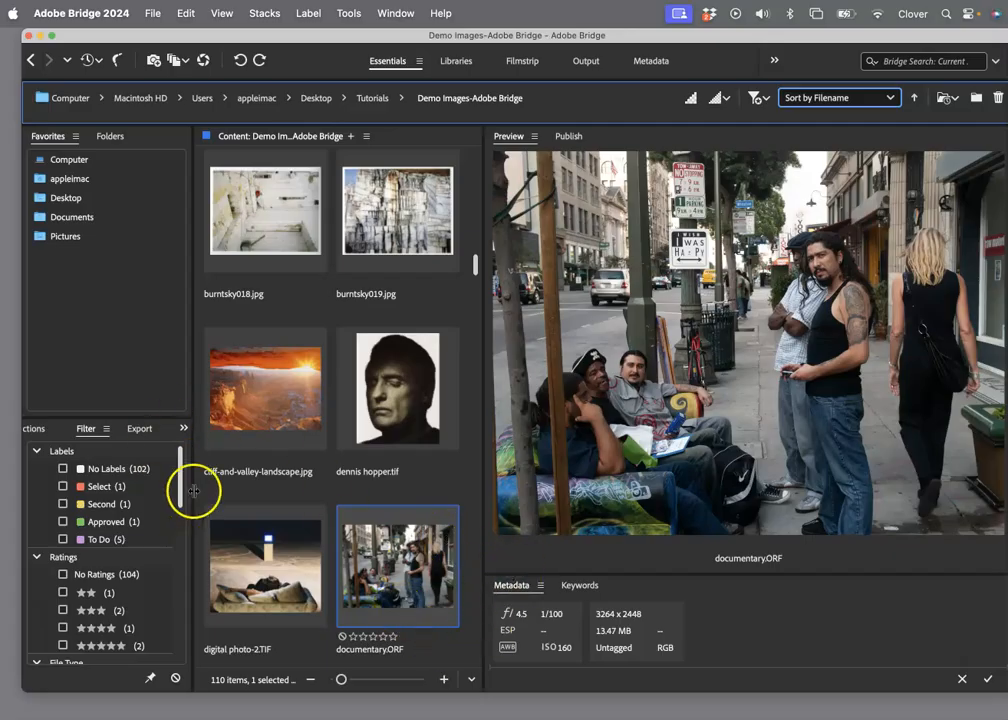
Step: Widen the Content panel, shorten the Preview panel, and make the thumbnails slightly smaller
left_click_drag(539, 574, 503, 511)
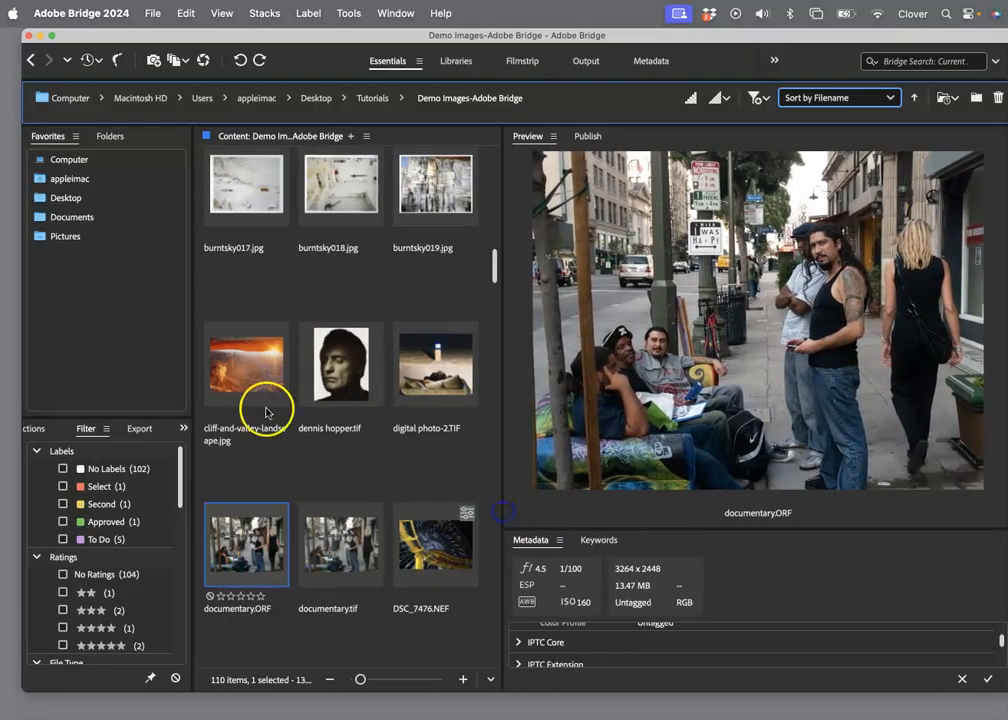
mouse_move(360, 680)
left_mouse_down()
mouse_move(372, 680)
mouse_move(343, 681)
mouse_move(370, 681)
mouse_move(357, 681)
left_mouse_up()
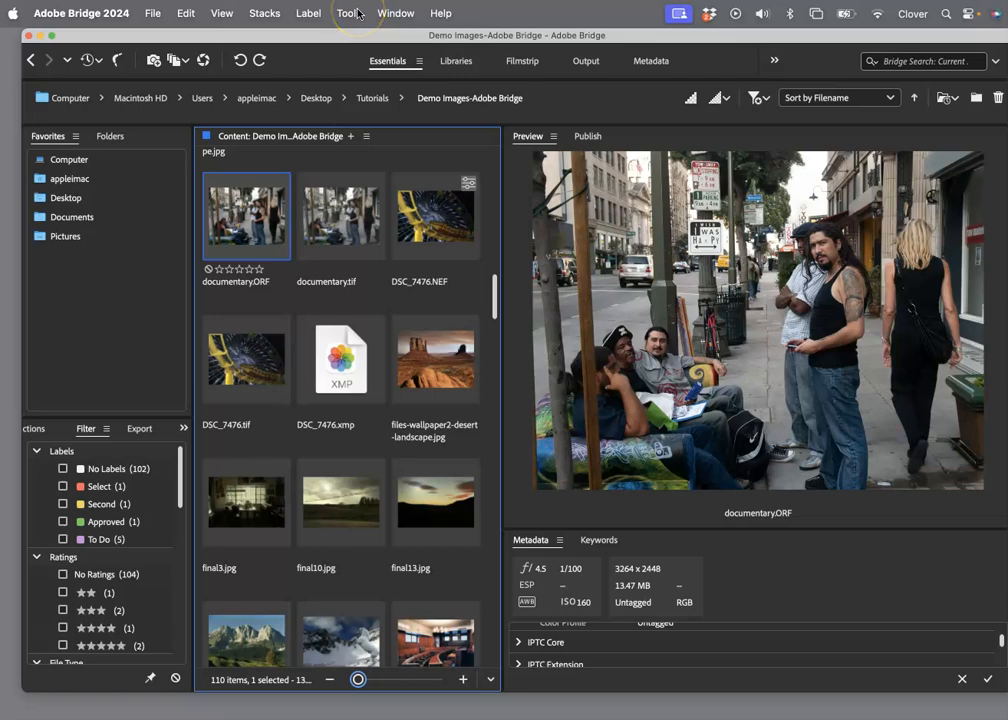
left_click(304, 233)
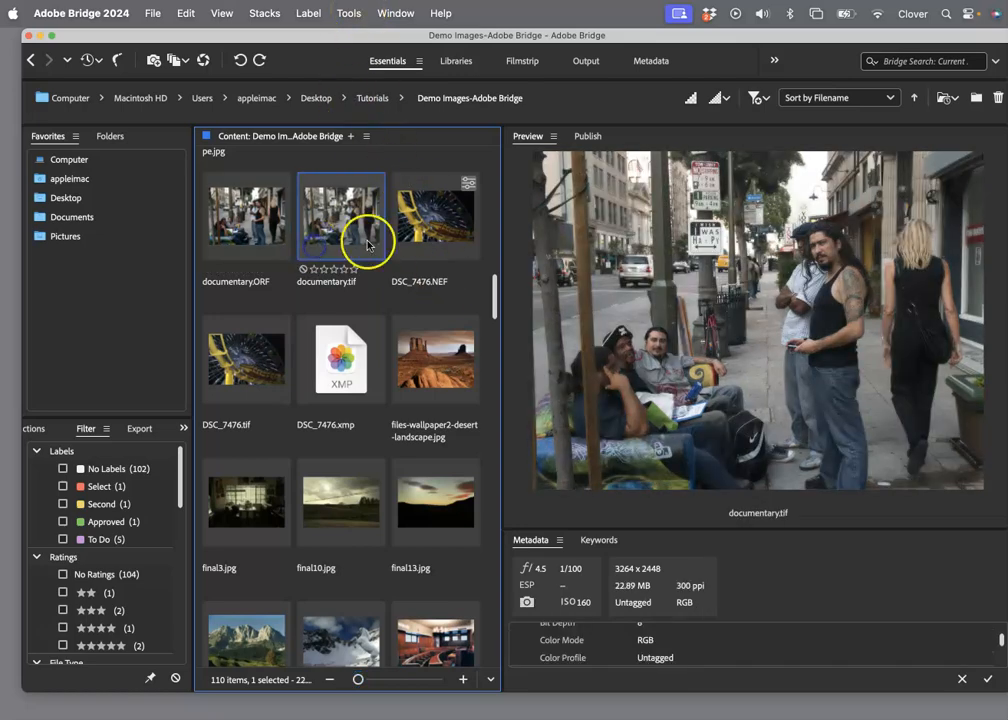
left_click(266, 226, "shift")
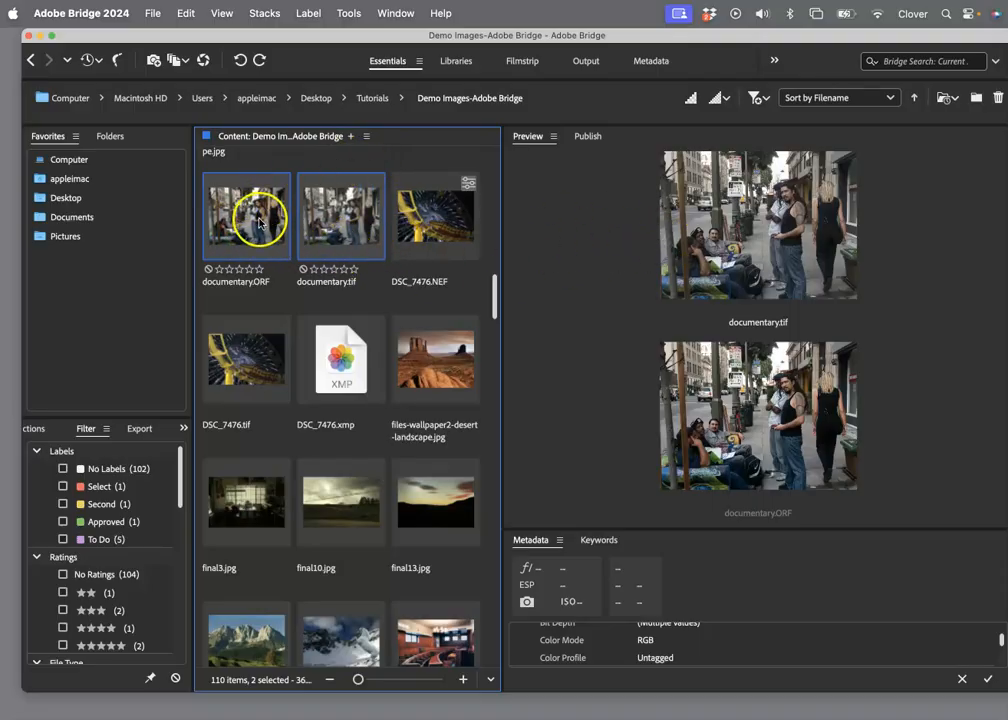
left_click(338, 13)
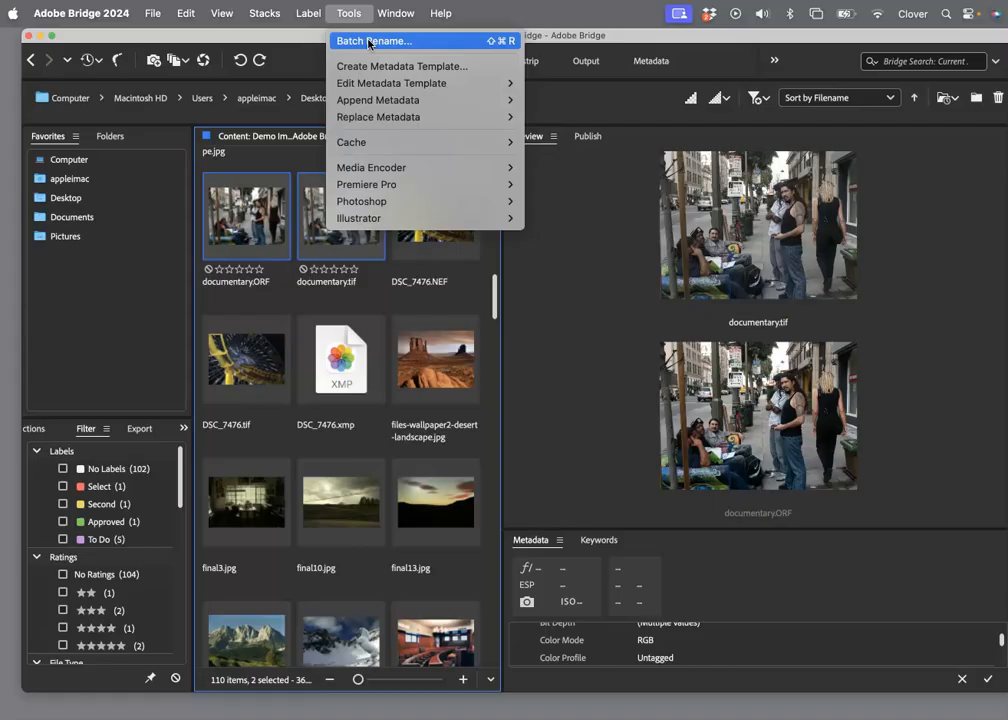
left_click(236, 153)
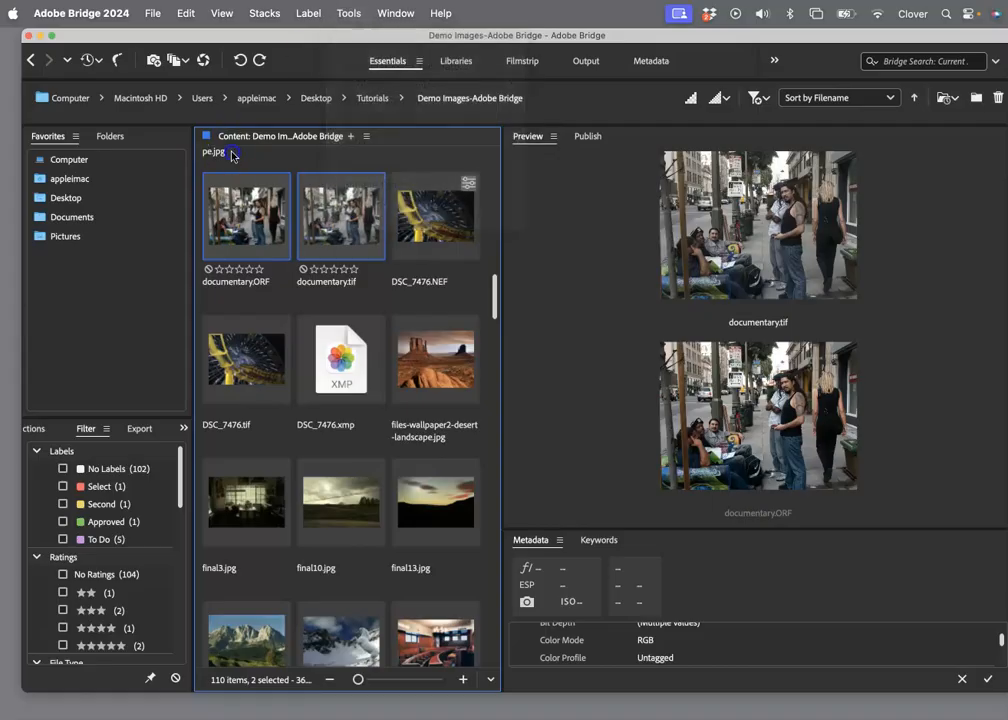
Step: Select the photos from 20090217_Joshua tree_0025.JPG through 20090217_JoshuaTree_010.tif and start a Batch Rename on them
scroll(338, 290, "up", 2)
scroll(338, 292, "up", 10)
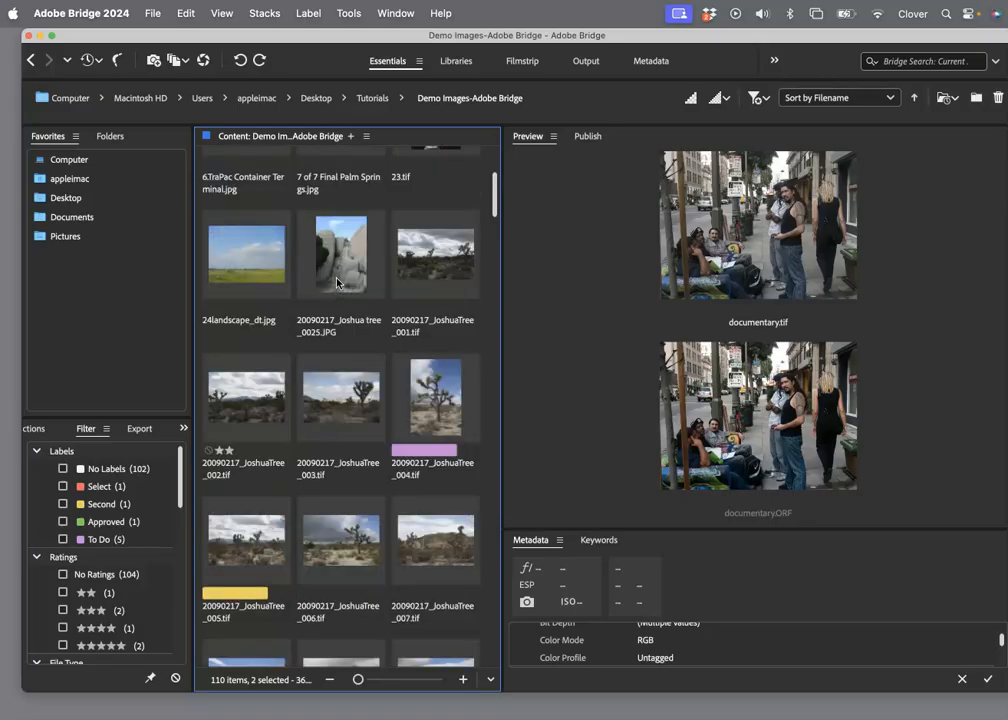
left_click(336, 283)
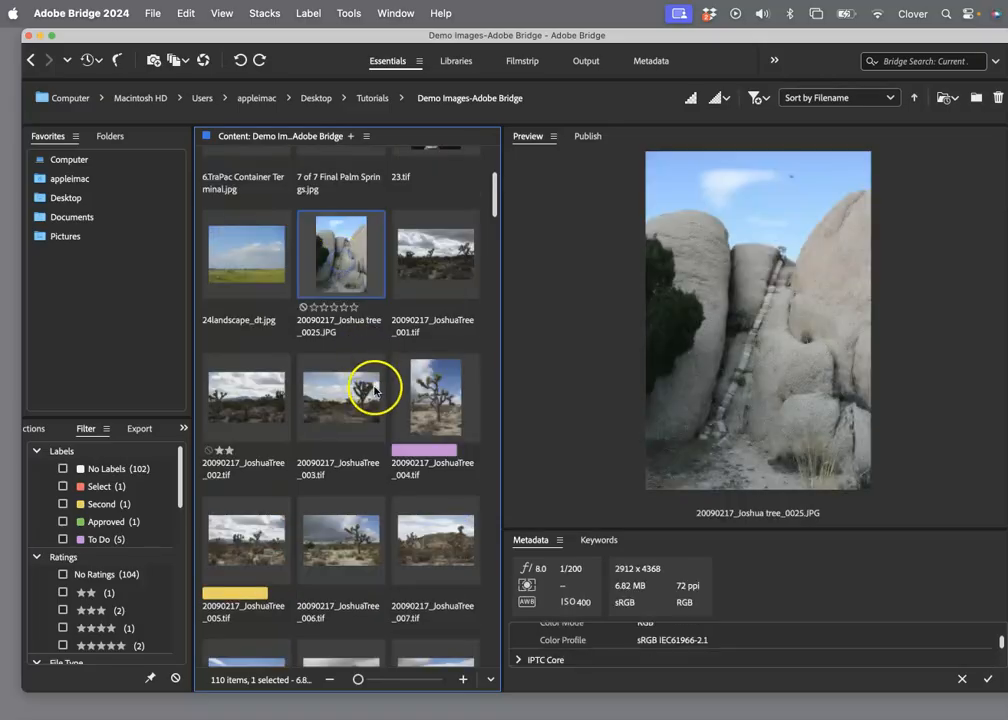
scroll(371, 390, "down", 2)
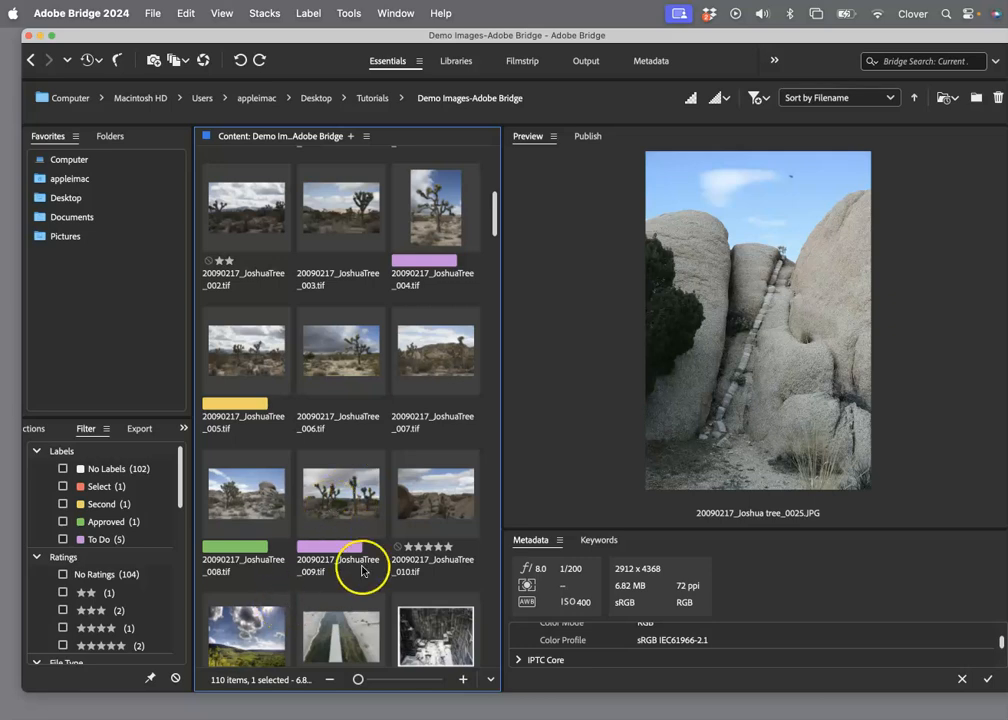
left_click(432, 508, "shift")
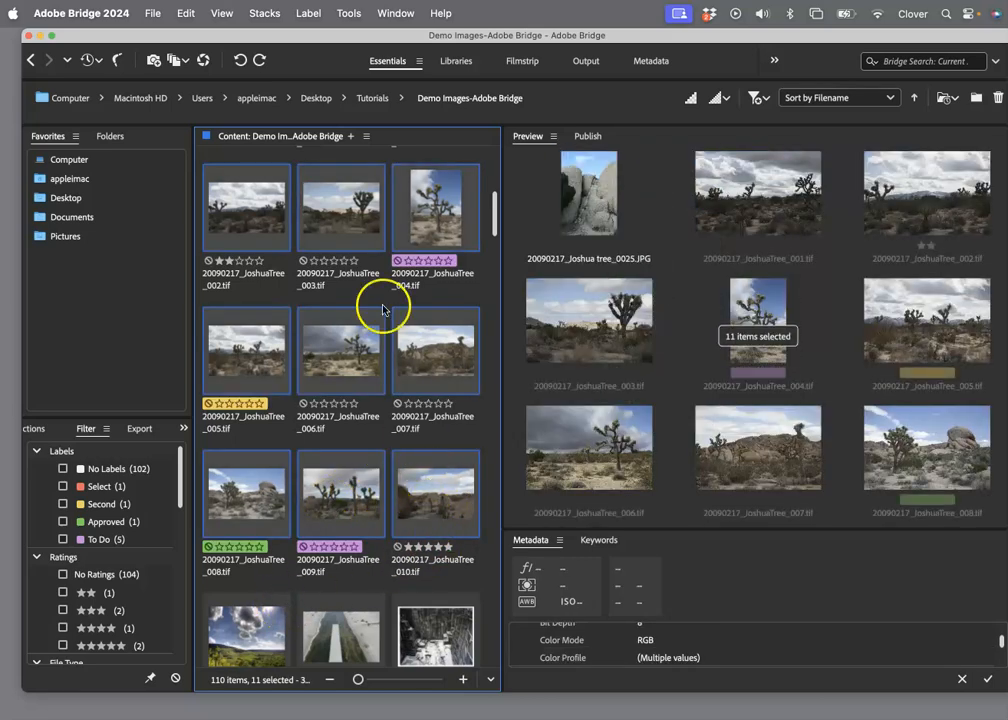
left_click(349, 13)
left_click(298, 38)
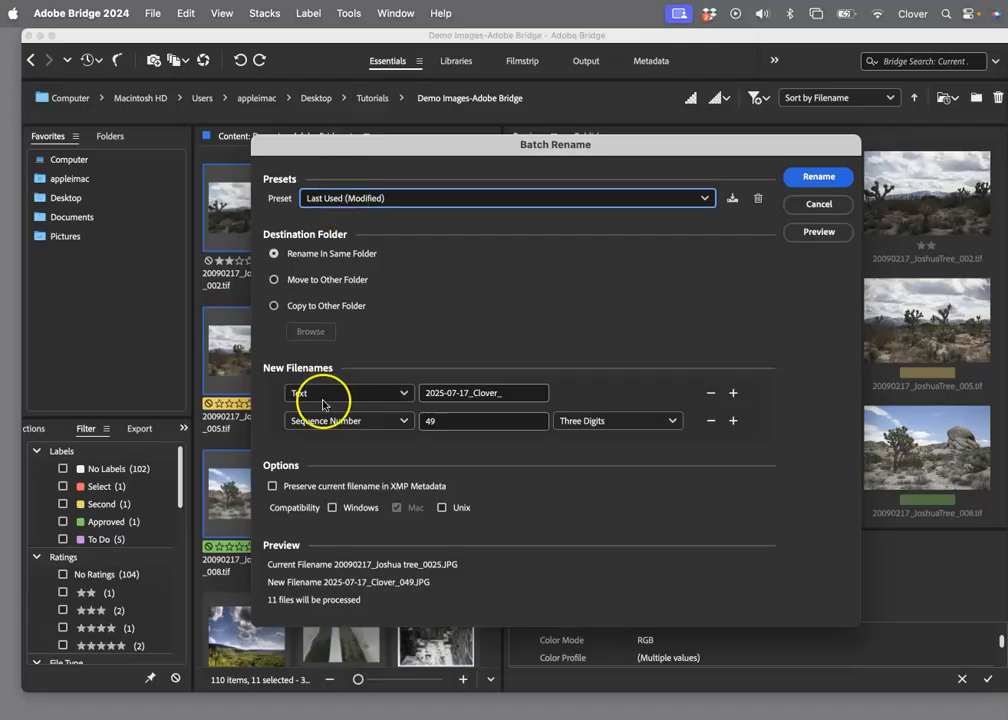
Step: Build the new filenames from the Date Created in YYYYMMDD format, followed by a three-digit sequence number starting at 1
left_click(385, 398)
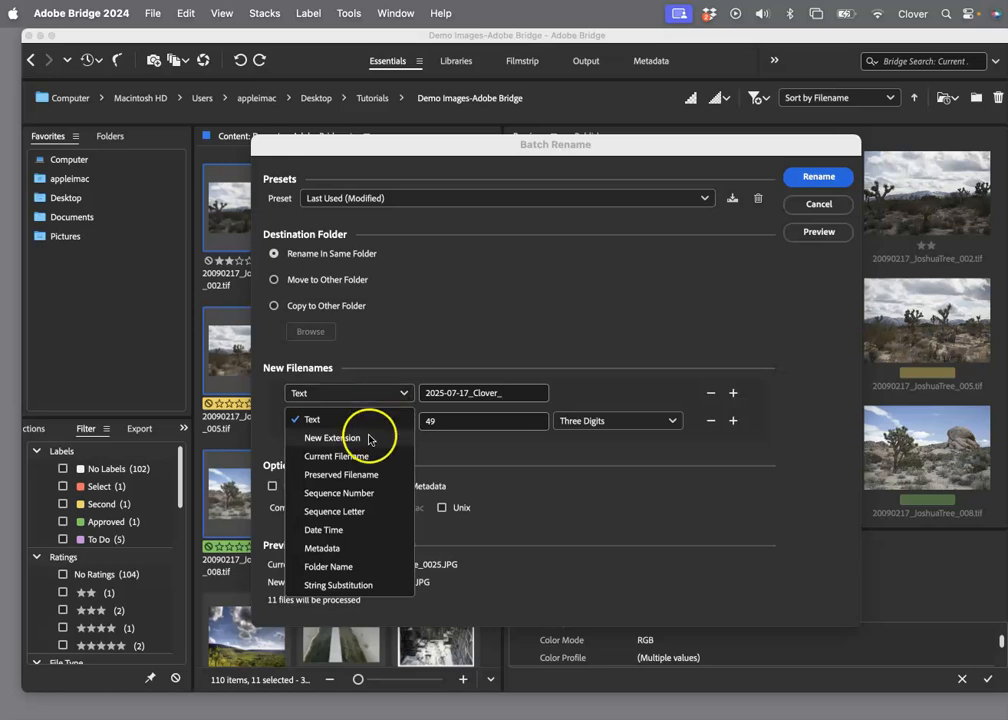
left_click(342, 530)
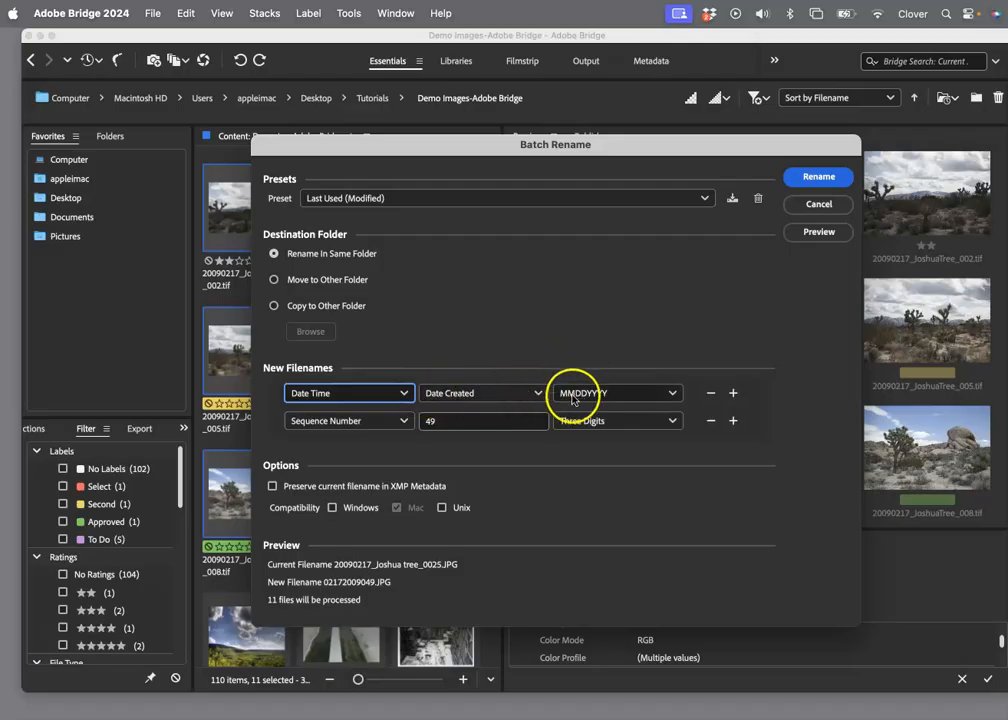
left_click(653, 396)
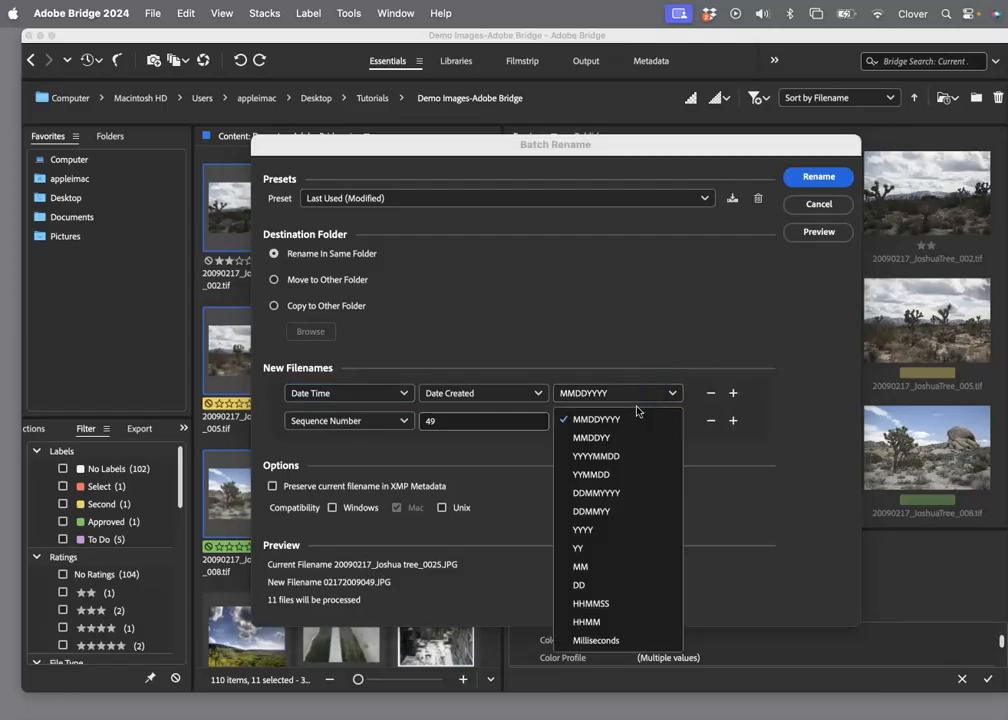
left_click(613, 461)
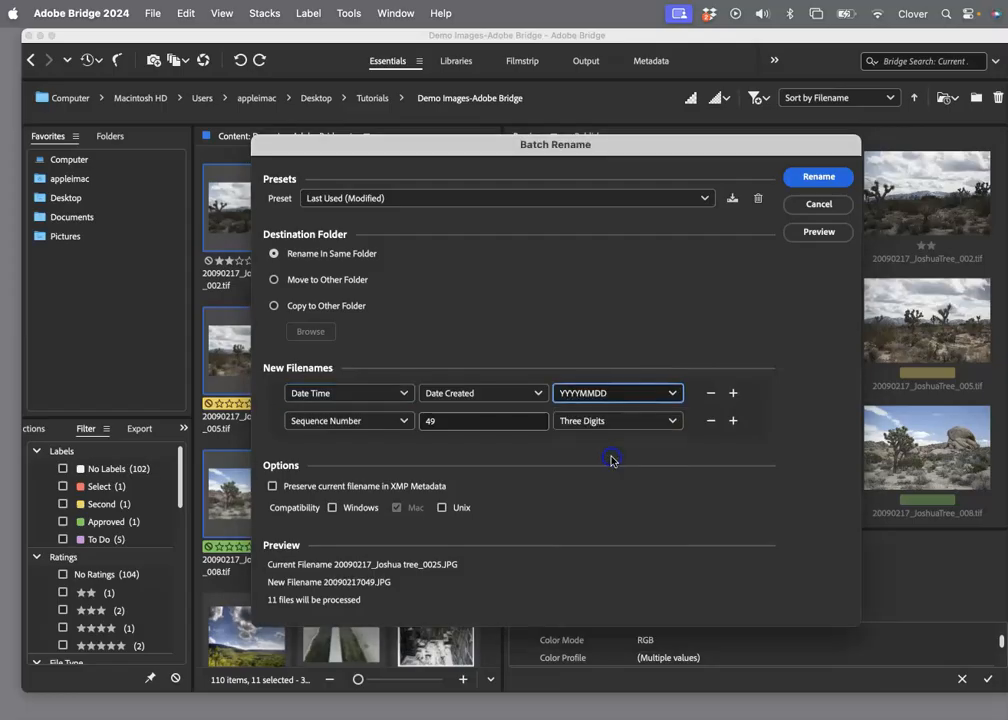
left_click(602, 401)
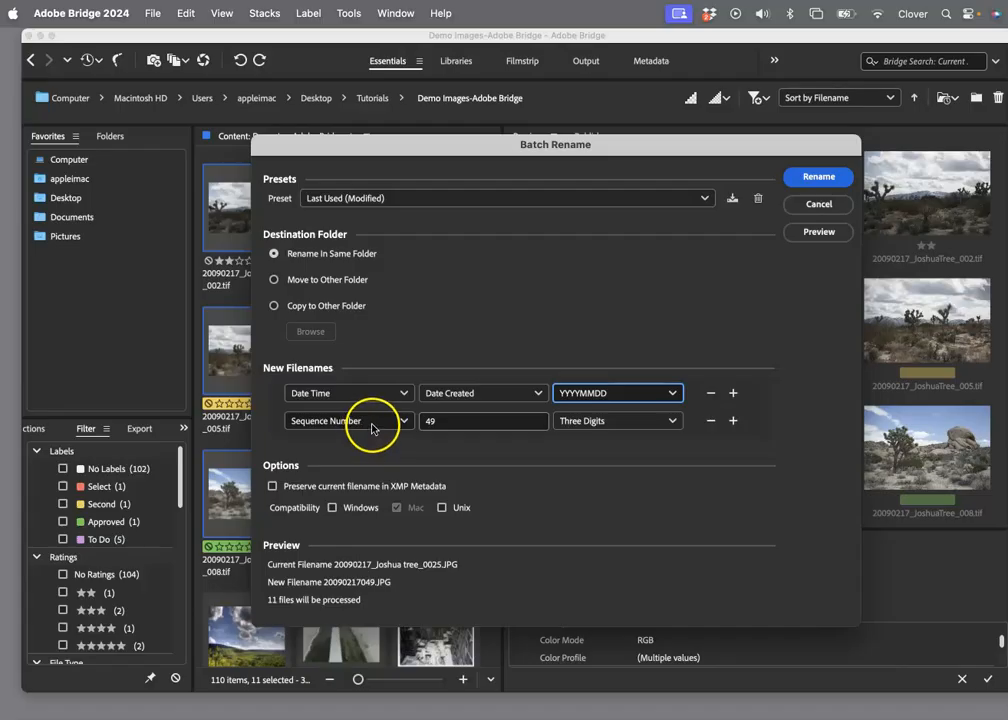
left_click_drag(446, 422, 414, 424)
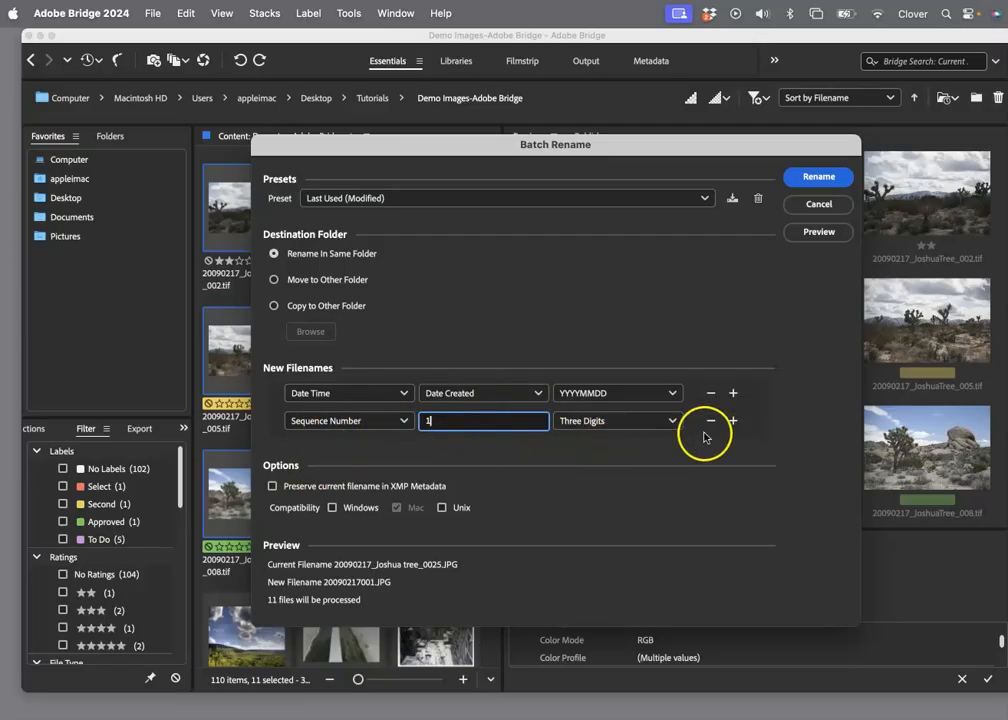
Step: Add the text "Joshua Tree" after the sequence number and apply the batch rename in the same folder
left_click(733, 420)
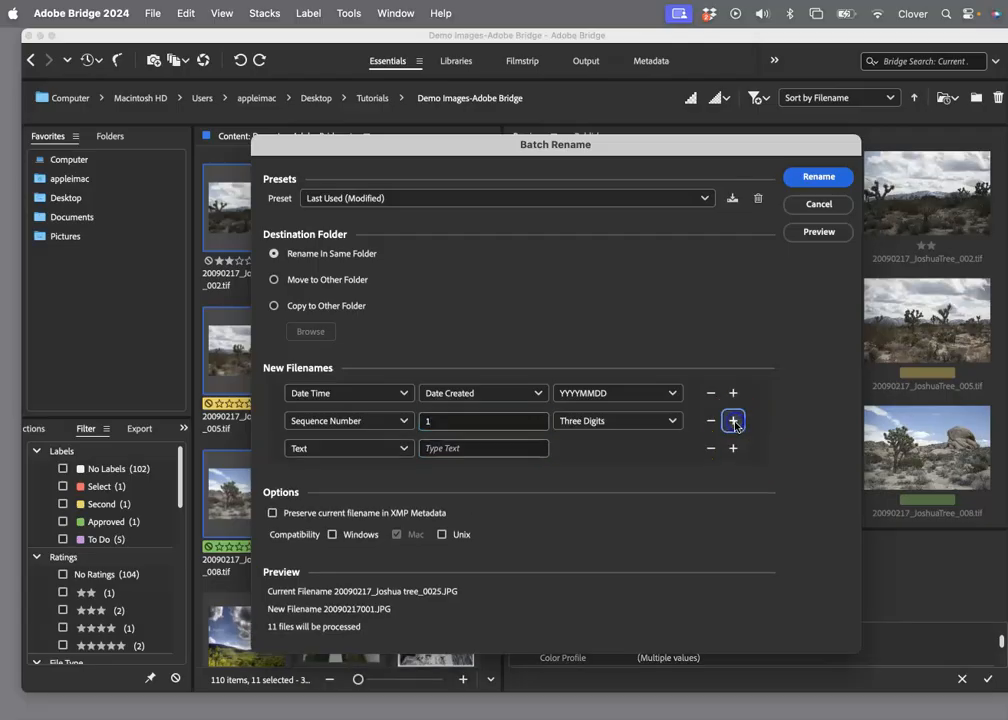
left_click(405, 449)
left_click(337, 475)
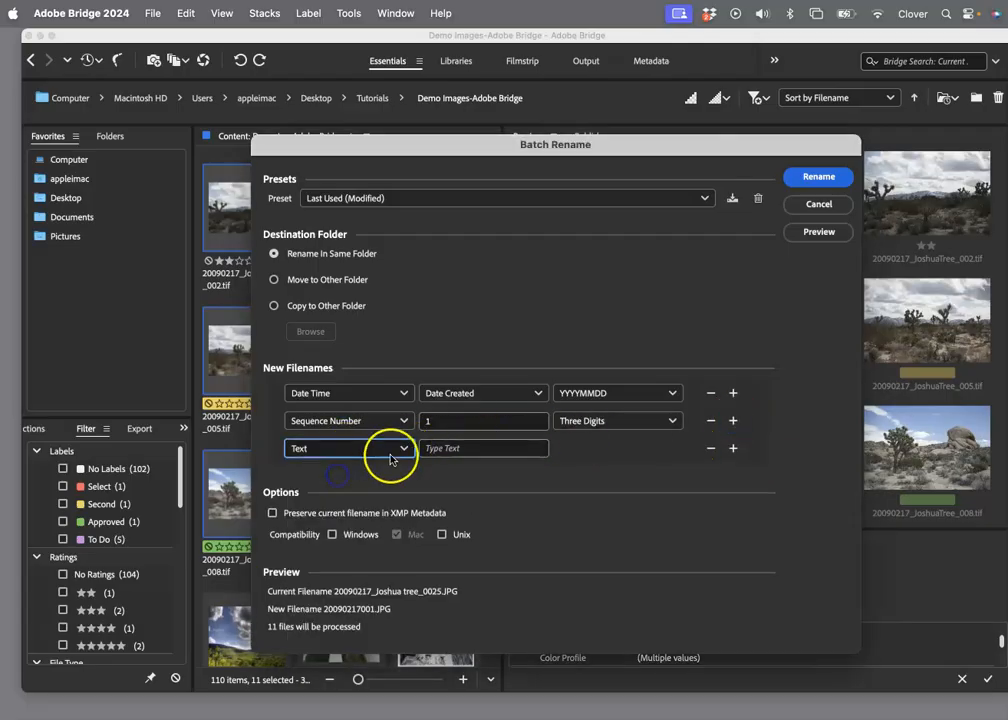
left_click(478, 450)
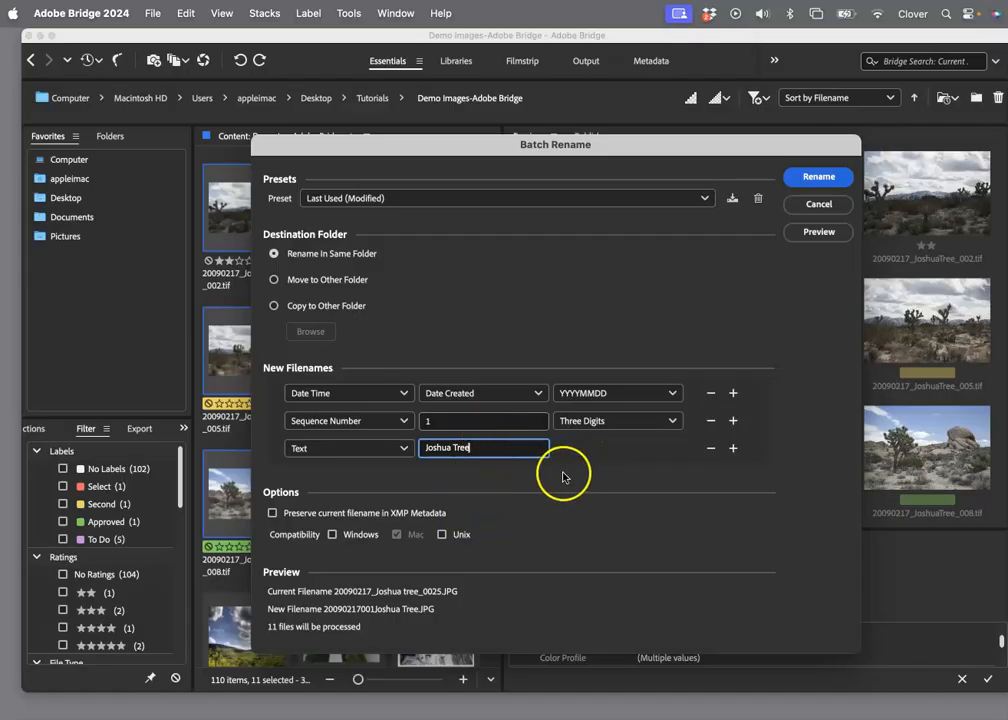
left_click(816, 176)
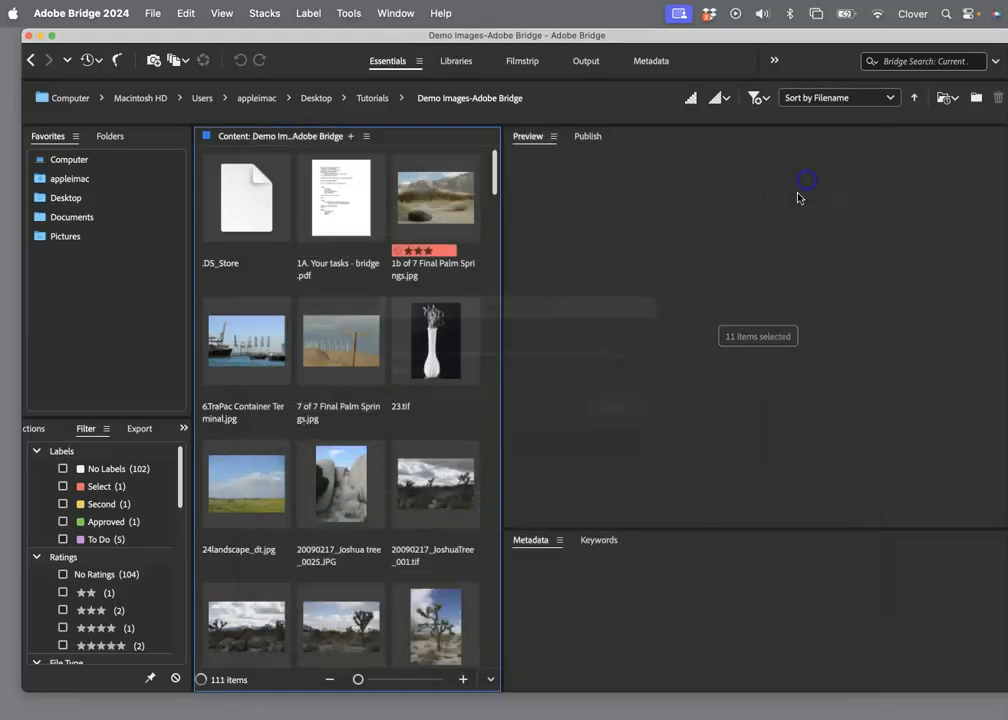
Step: Select only 24landscape_dt.jpg and look over the renamed Joshua Tree photos
left_click_drag(495, 166, 493, 191)
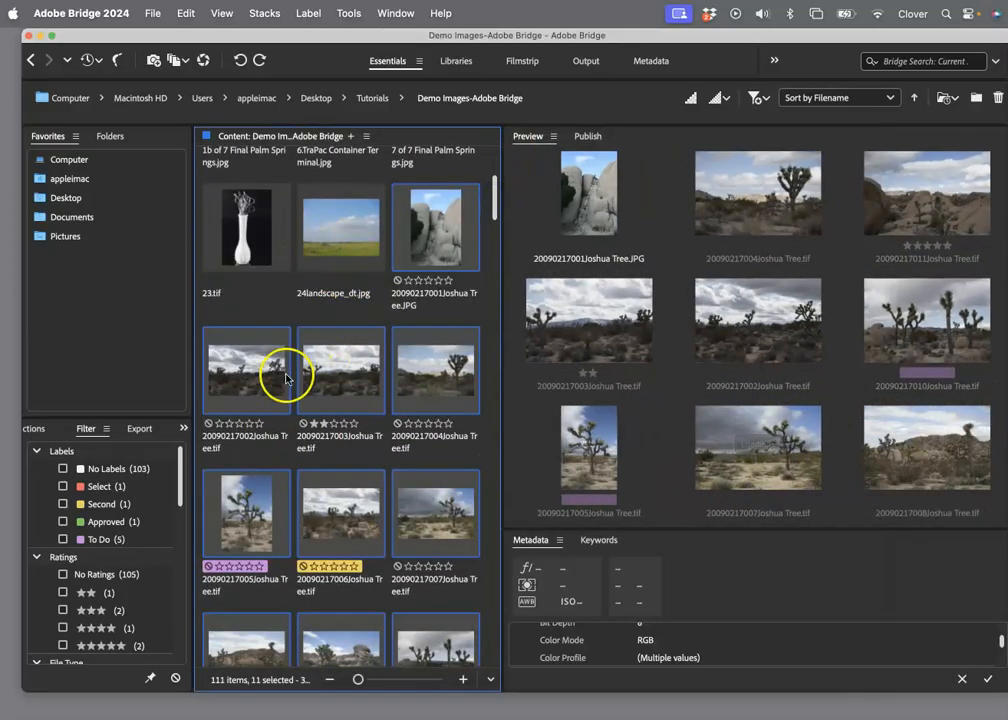
left_click(346, 275)
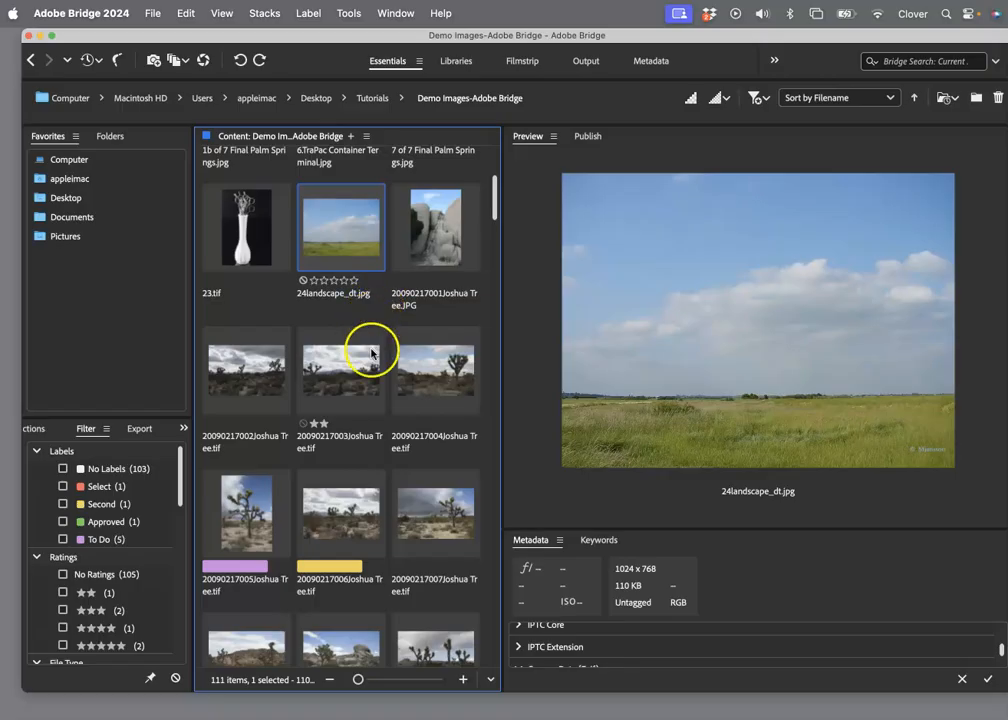
scroll(372, 352, "down", 4)
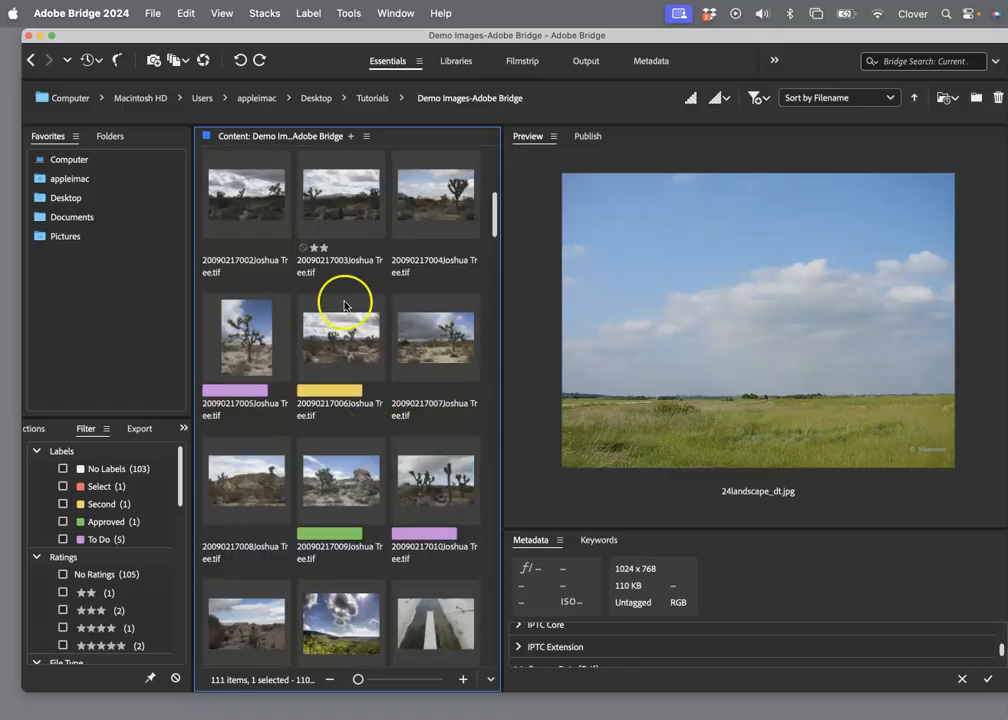
Step: Start creating a metadata template, examine the IPTC Core fields it can include, and cancel without saving
left_click(350, 12)
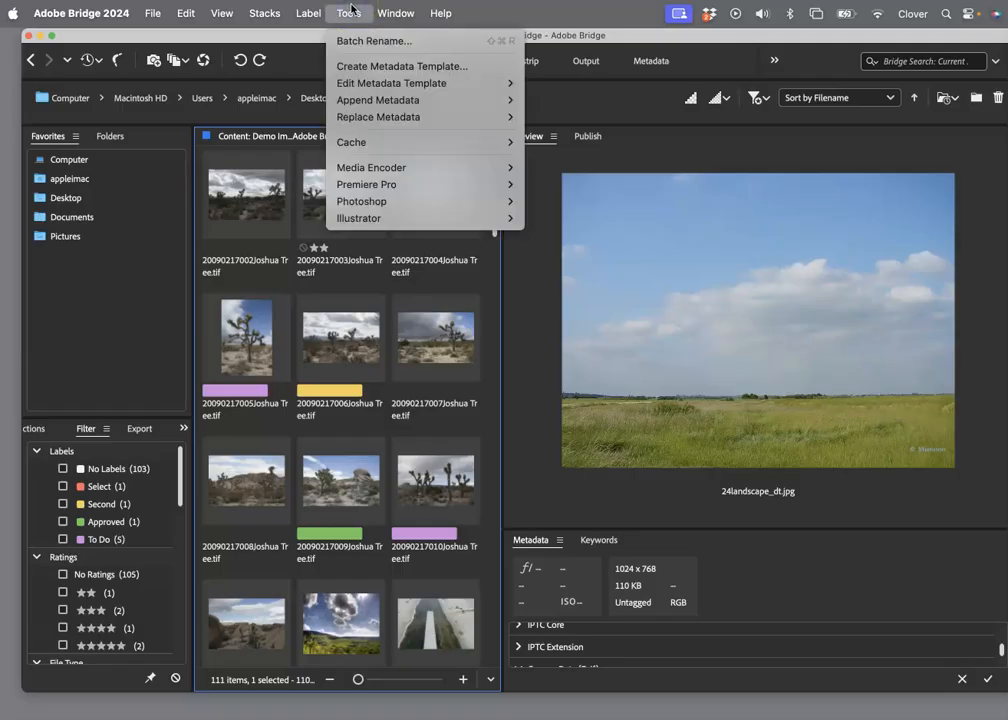
left_click(410, 67)
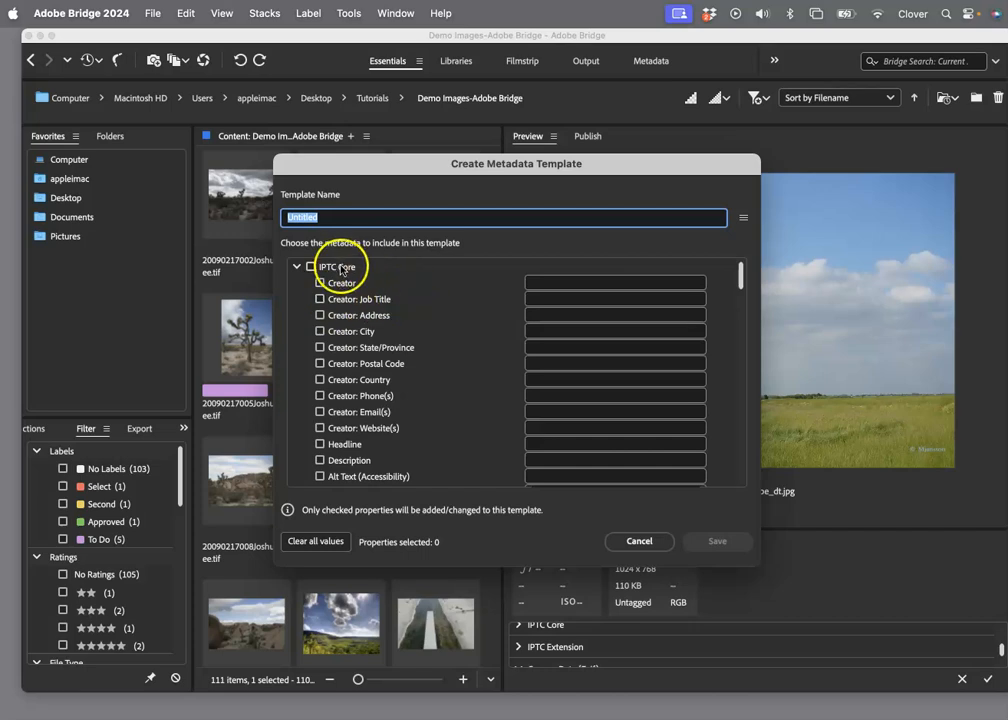
scroll(440, 378, "down", 3)
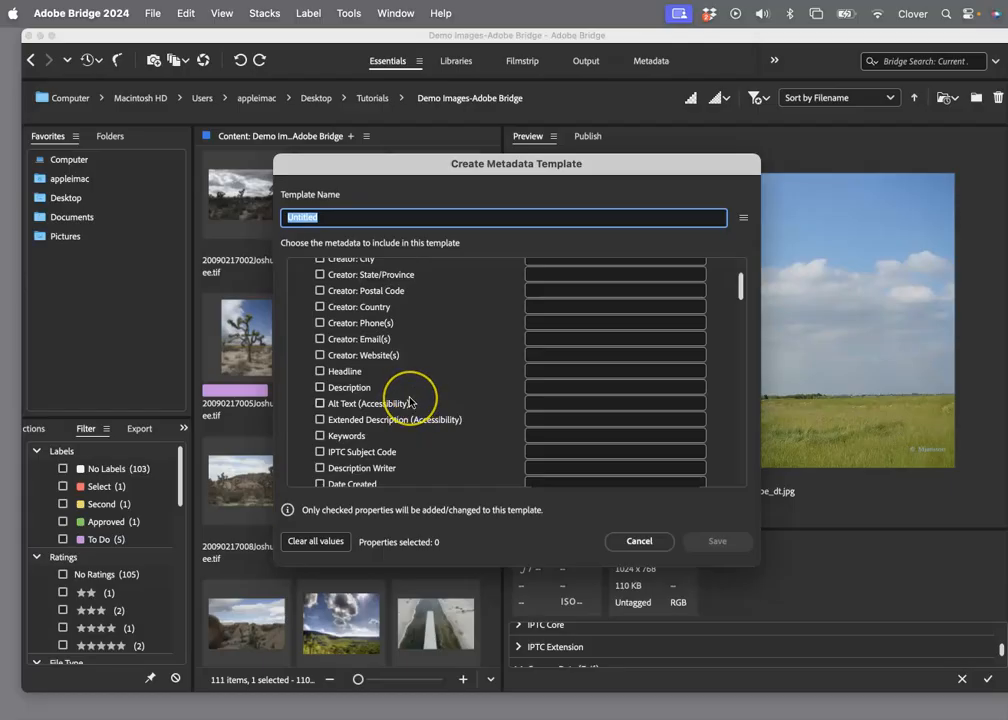
scroll(412, 398, "down", 2)
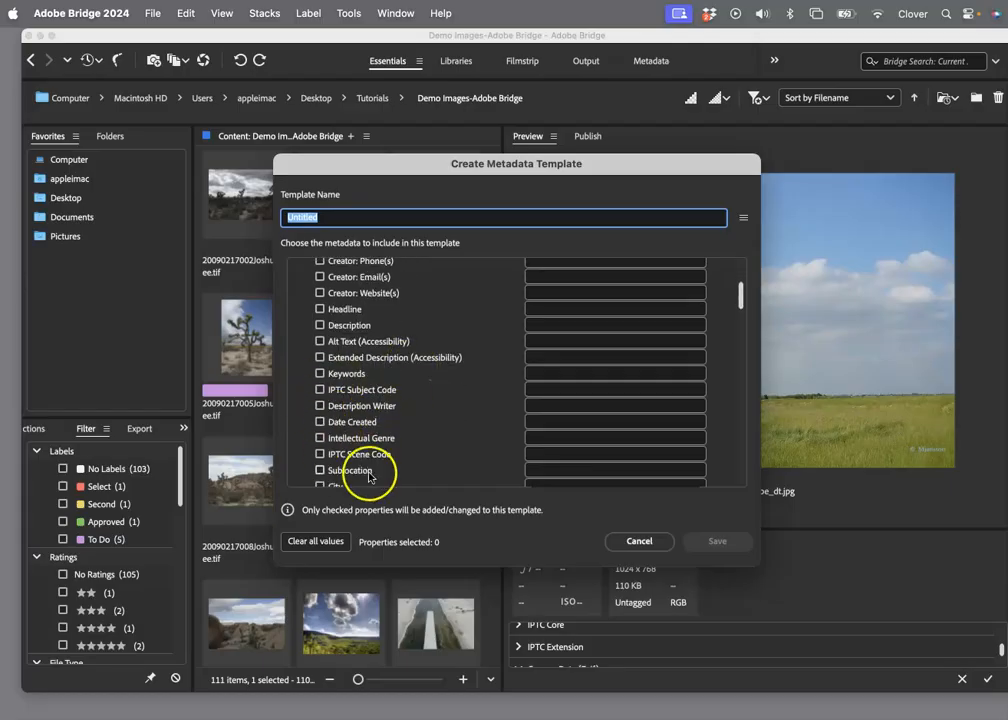
scroll(413, 440, "up", 5)
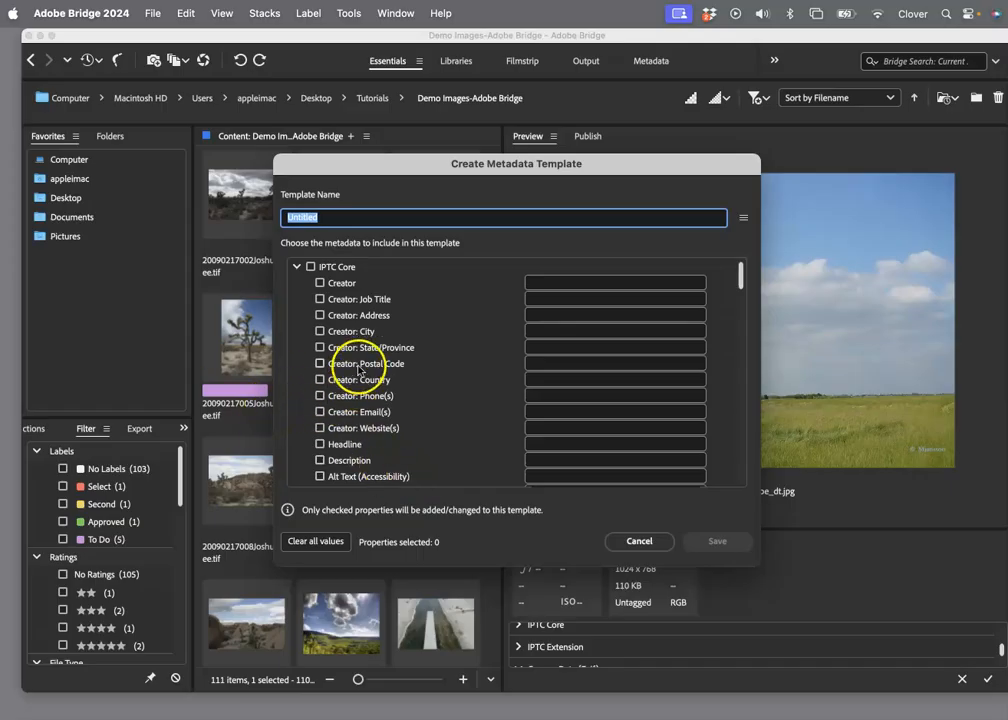
left_click(639, 541)
left_click(363, 215)
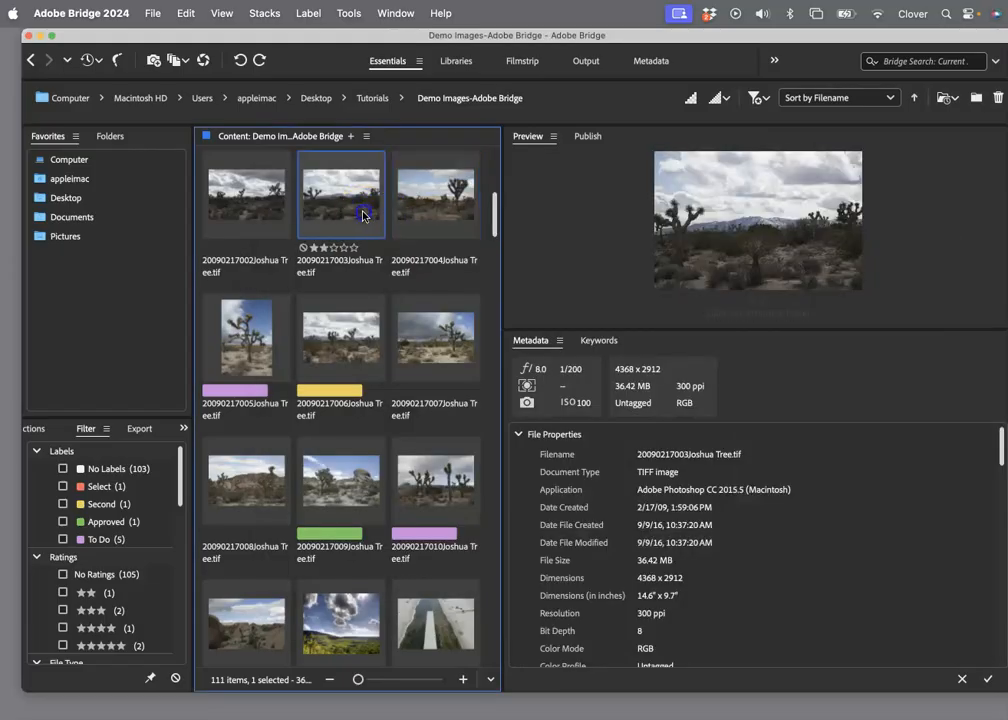
left_click(420, 220)
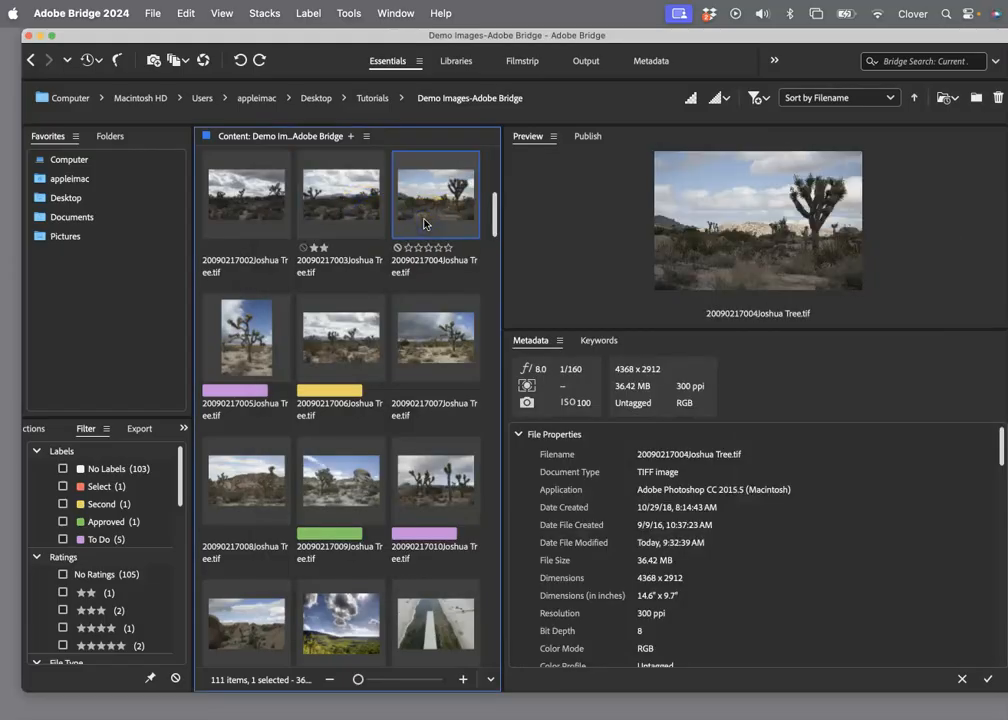
left_click(375, 217)
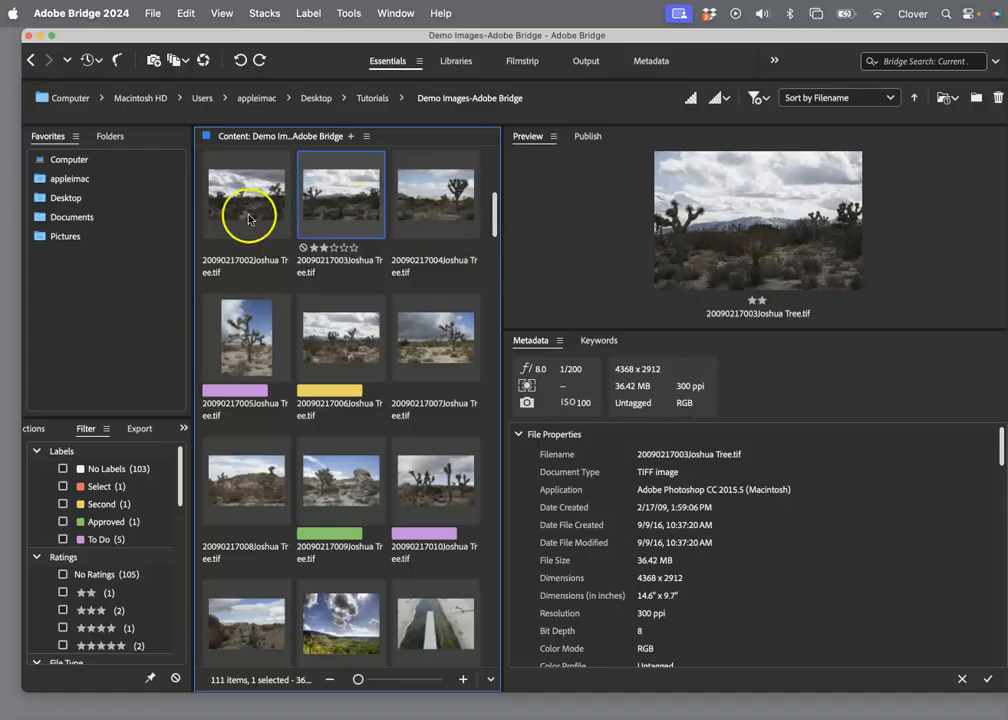
left_click_drag(184, 490, 183, 530)
left_click_drag(181, 528, 198, 590)
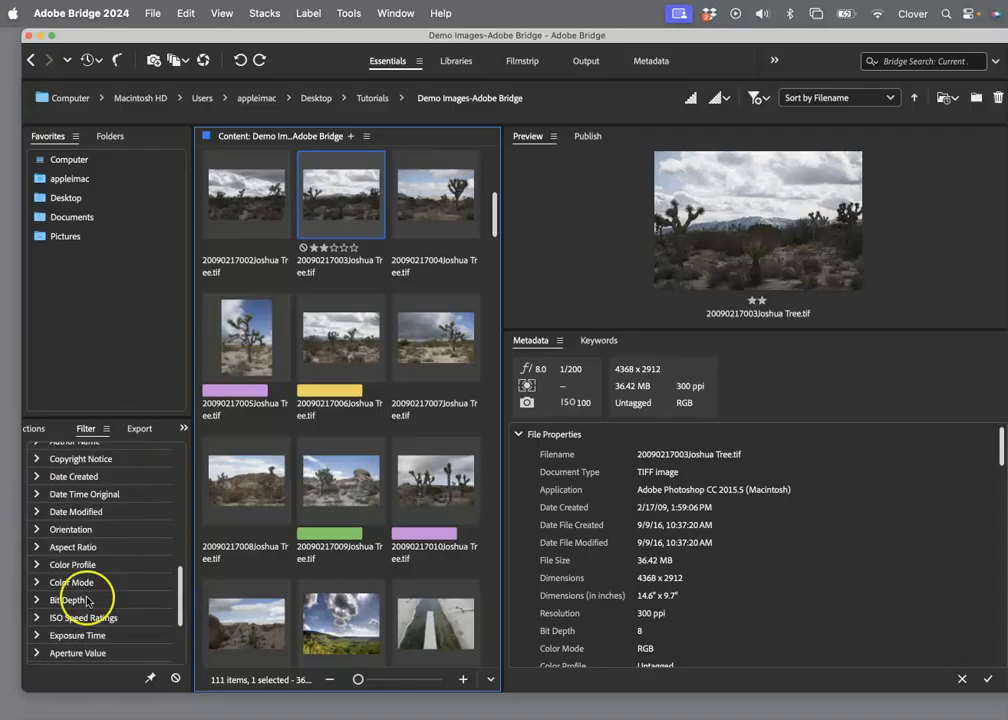
left_click(74, 425)
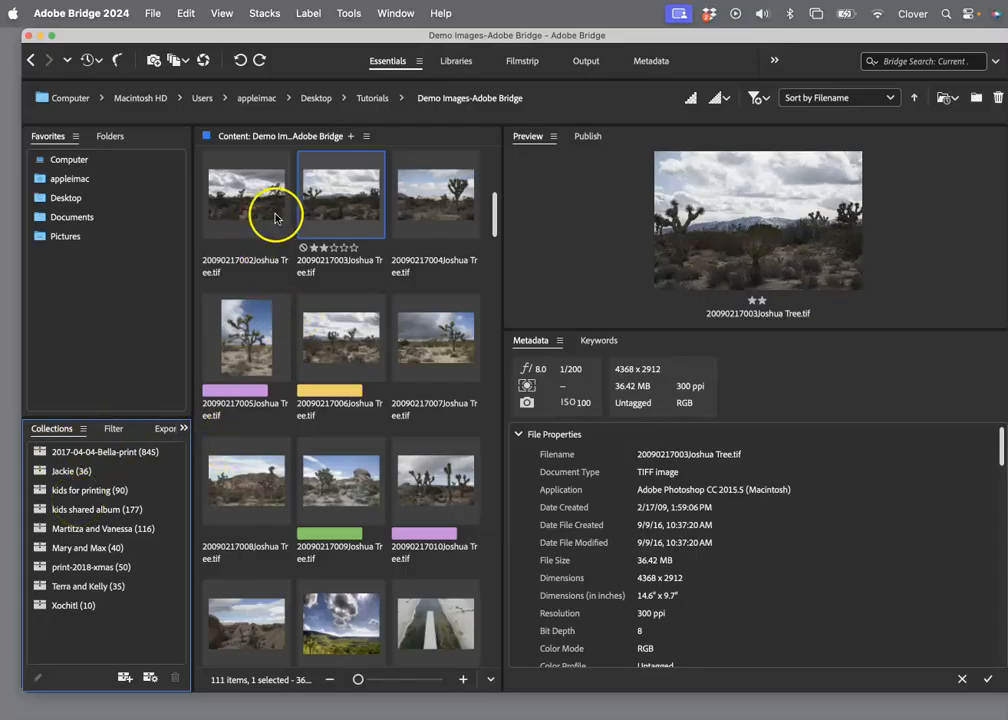
left_click(357, 220)
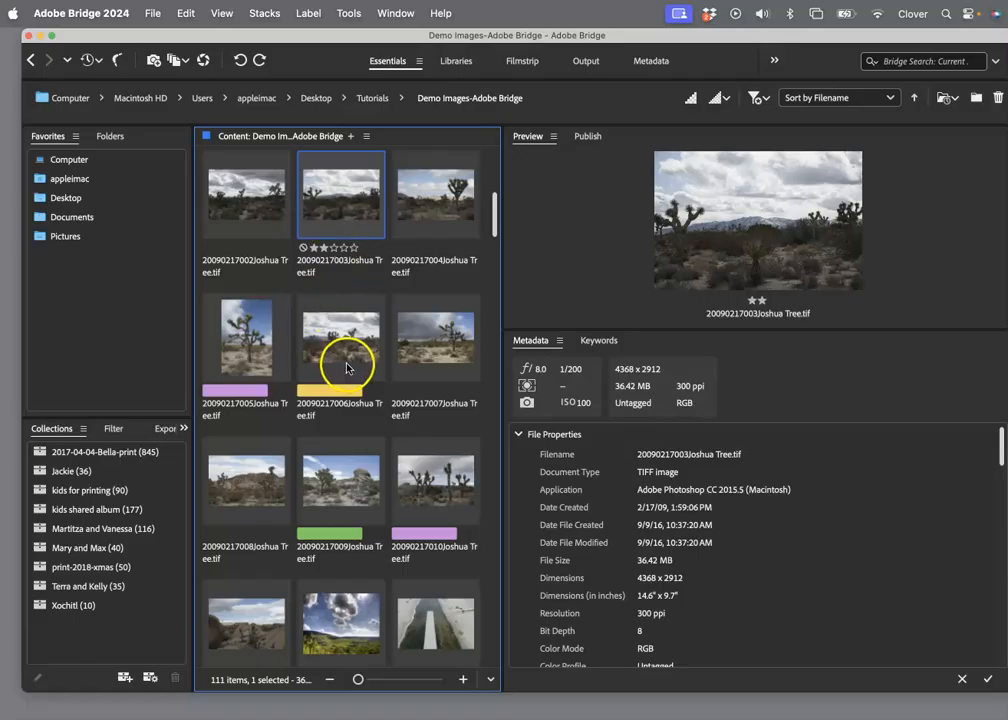
left_click(267, 231)
left_click(436, 340, "shift")
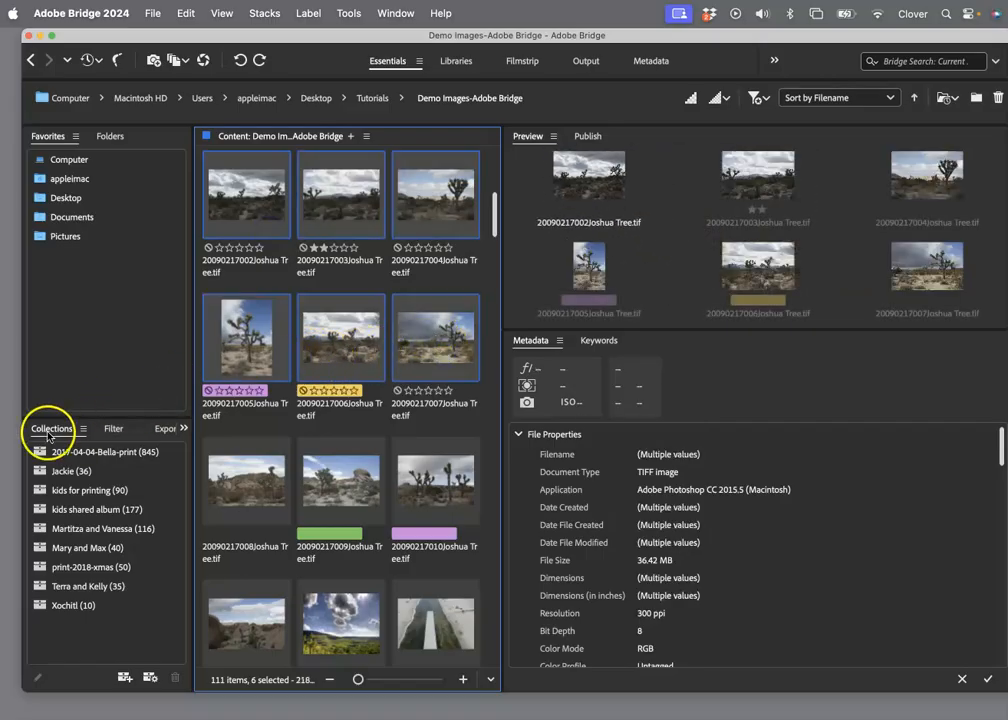
left_click(124, 679)
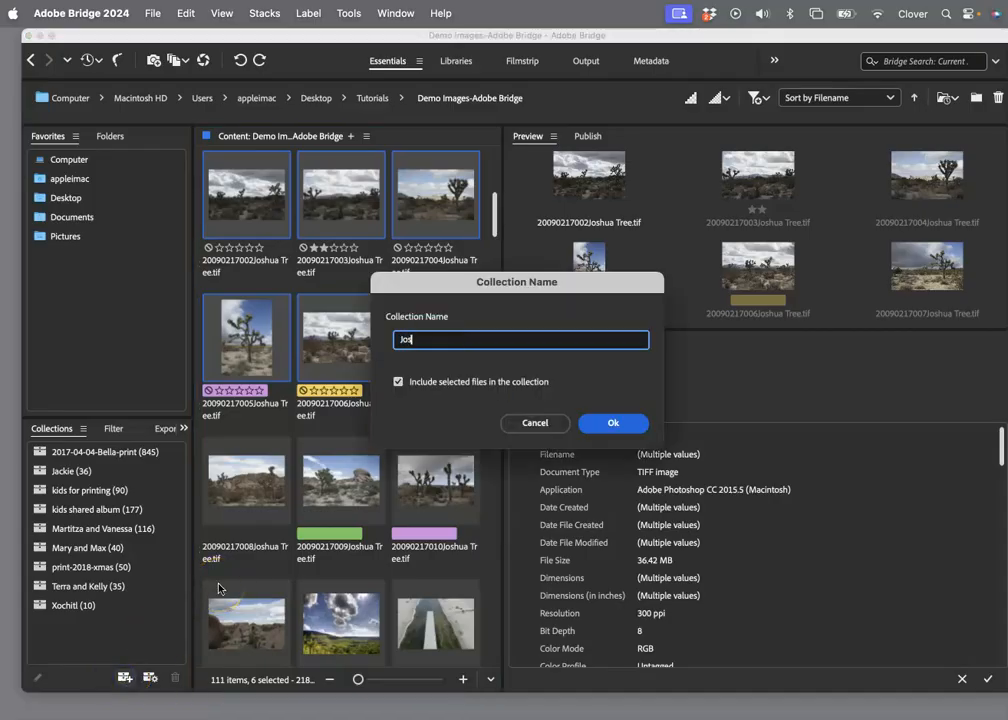
type("Joshua Tree")
left_click(618, 423)
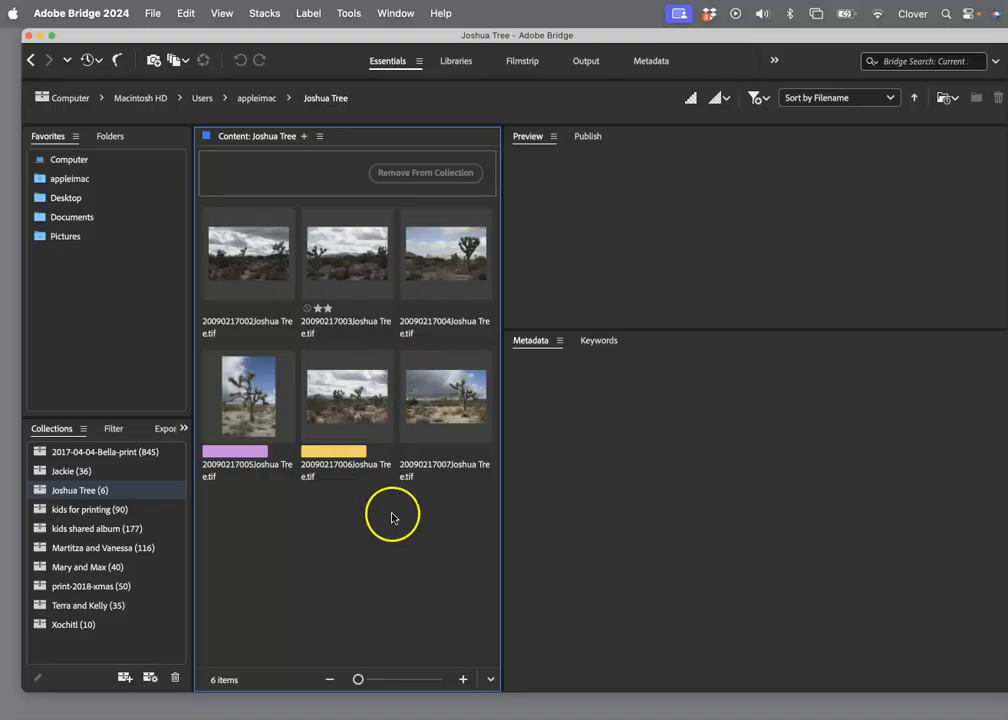
left_click(258, 264)
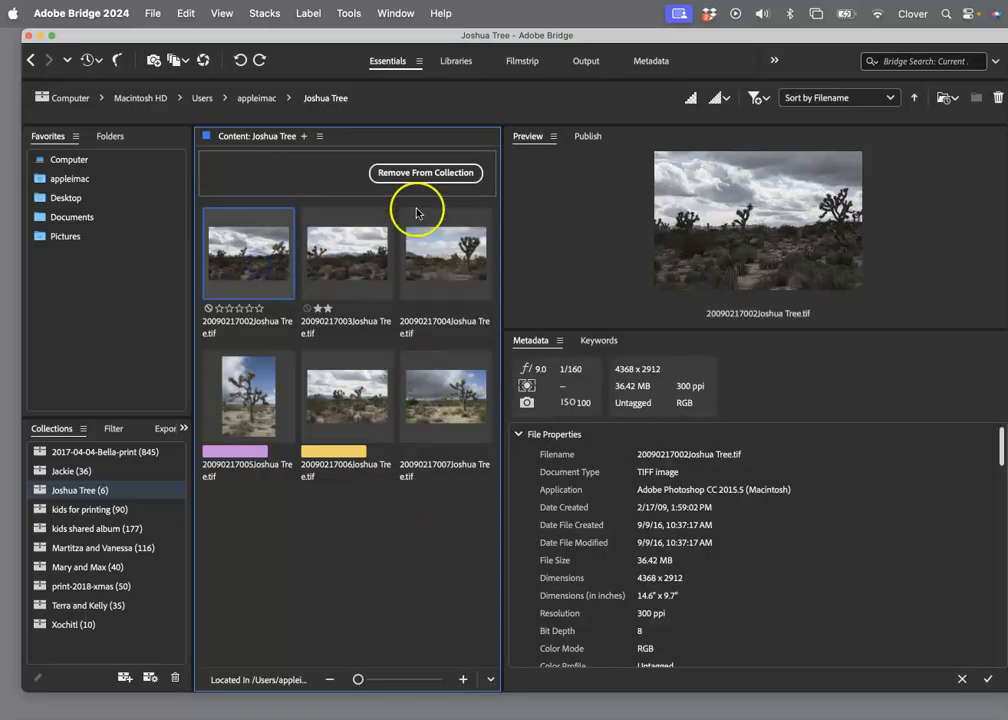
left_click(432, 174)
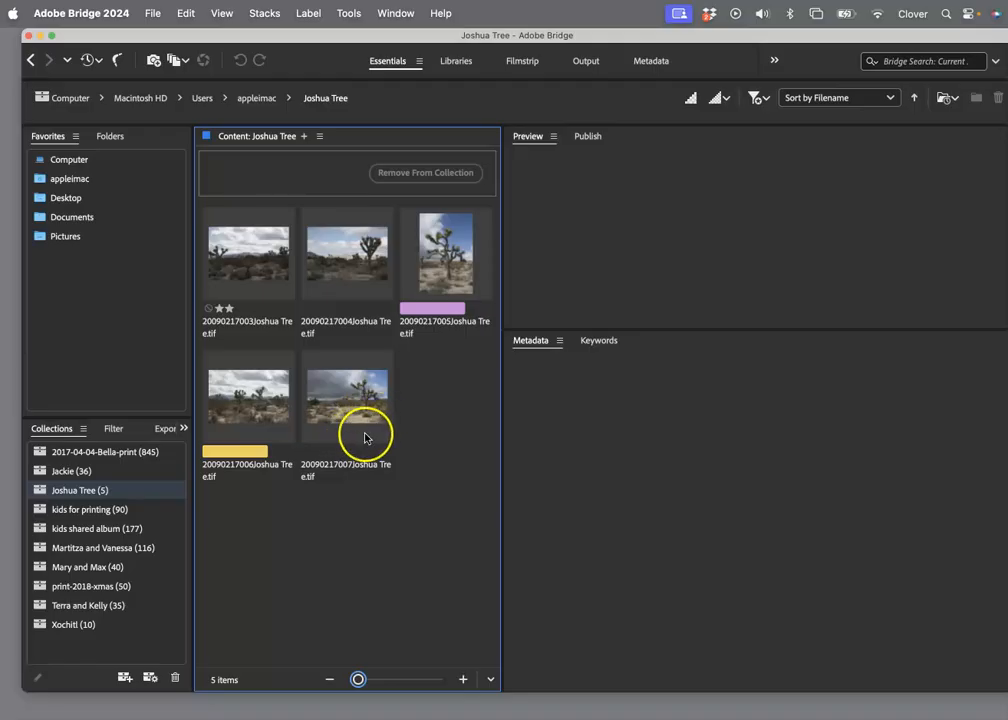
Step: Look over the filter criteria and export presets available for the collection, and return to the list of collections
left_click(113, 429)
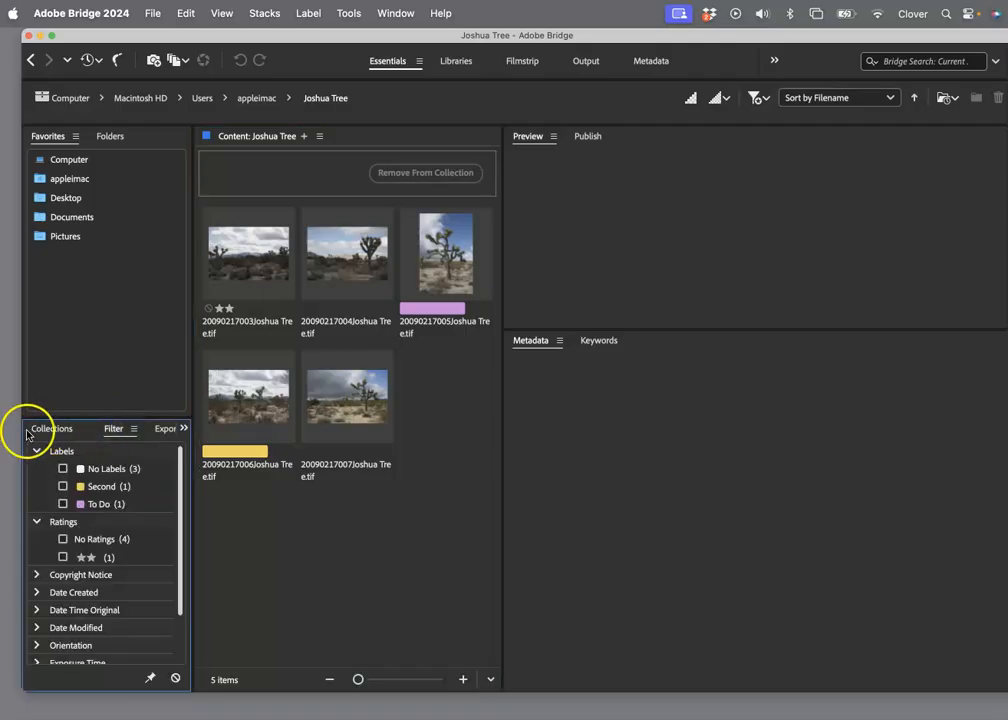
left_click(165, 430)
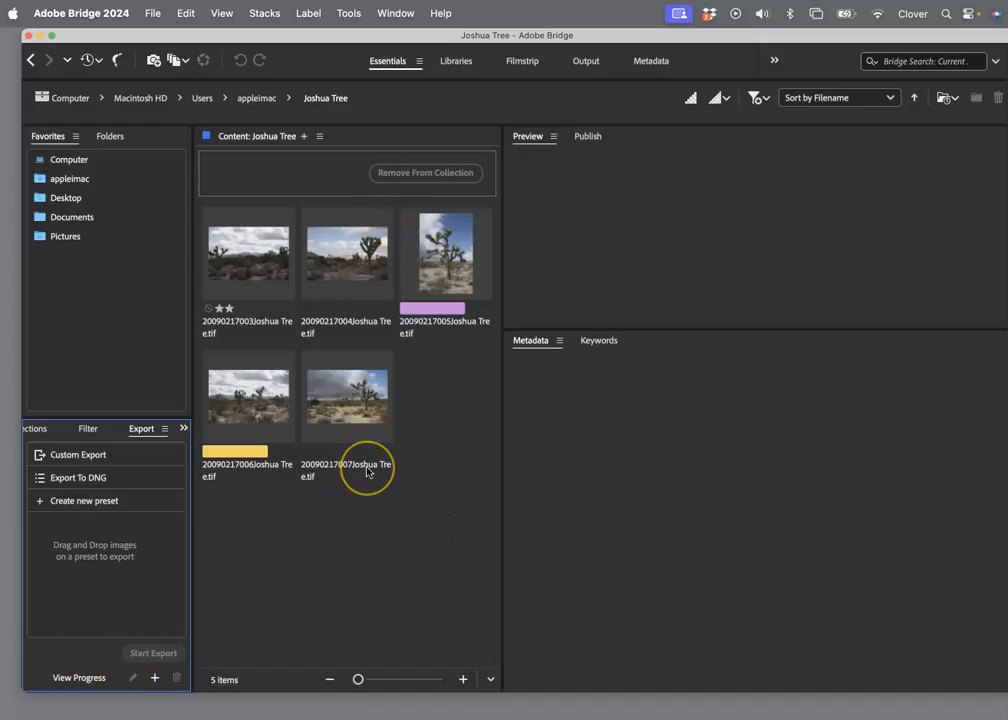
left_click(88, 429)
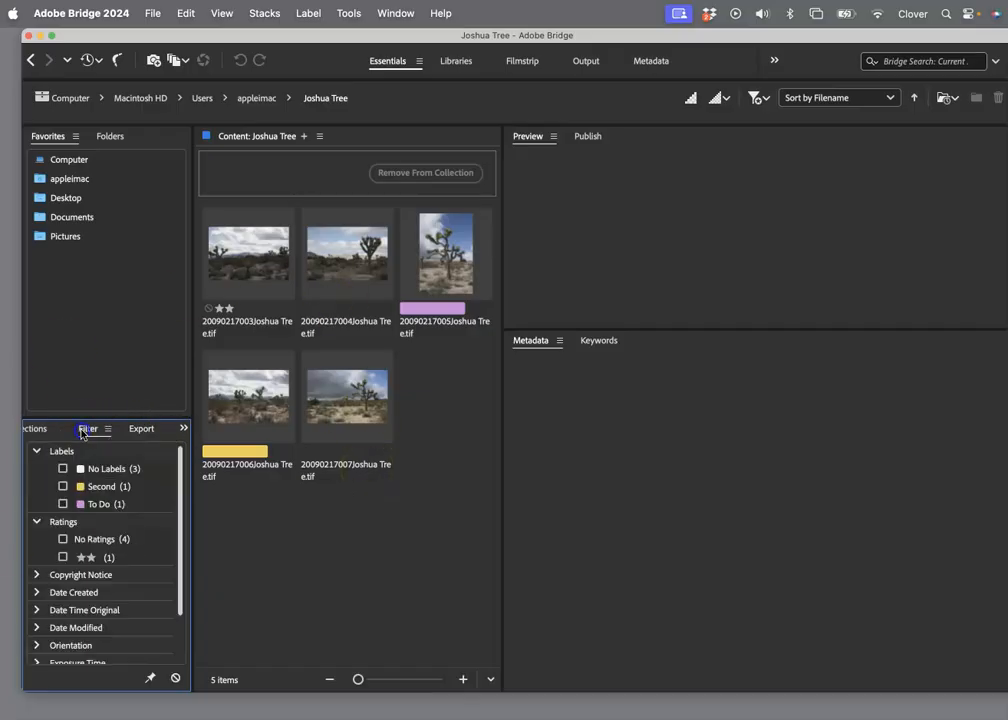
left_click(35, 429)
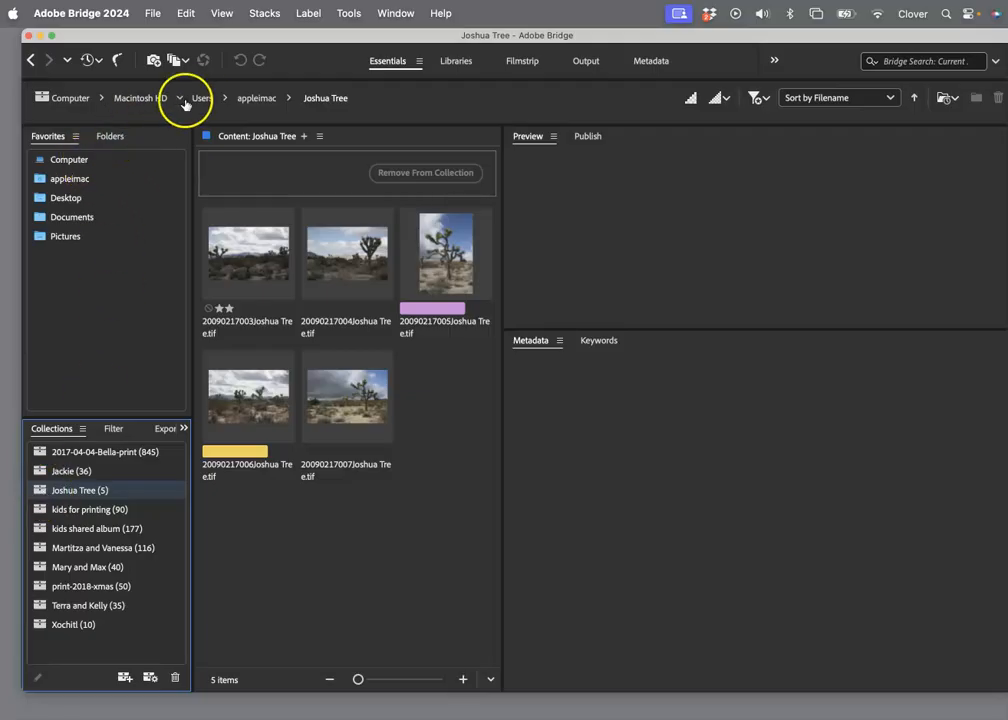
Step: Browse to the 2019-11-01-Sony folder inside Download demo, in the Tutorials folder on the Desktop
left_click(253, 100)
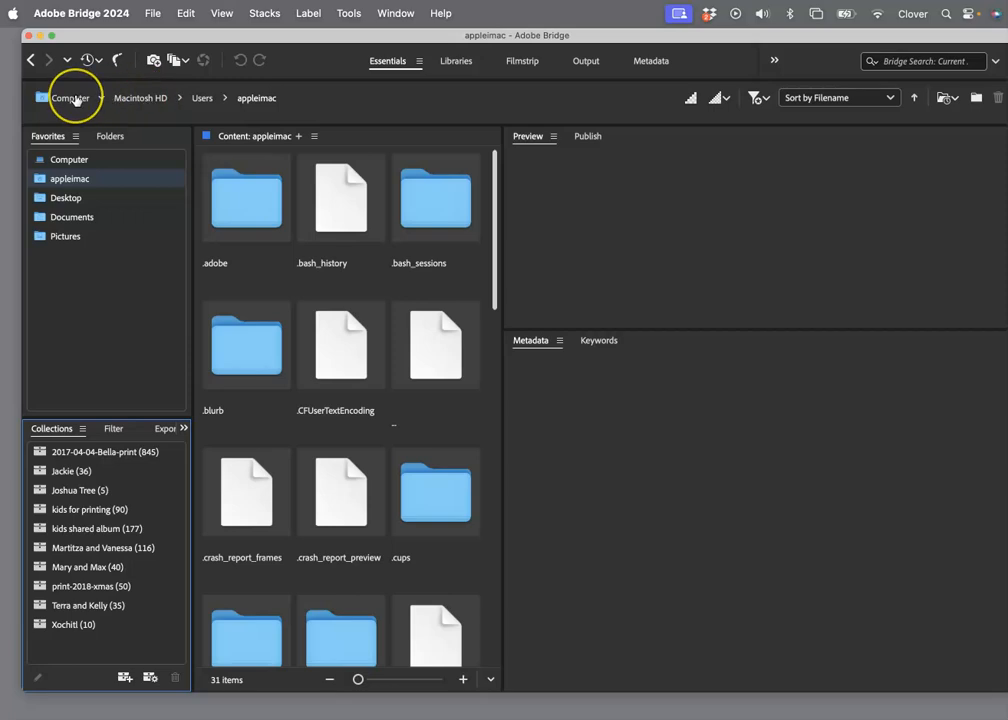
left_click(70, 98)
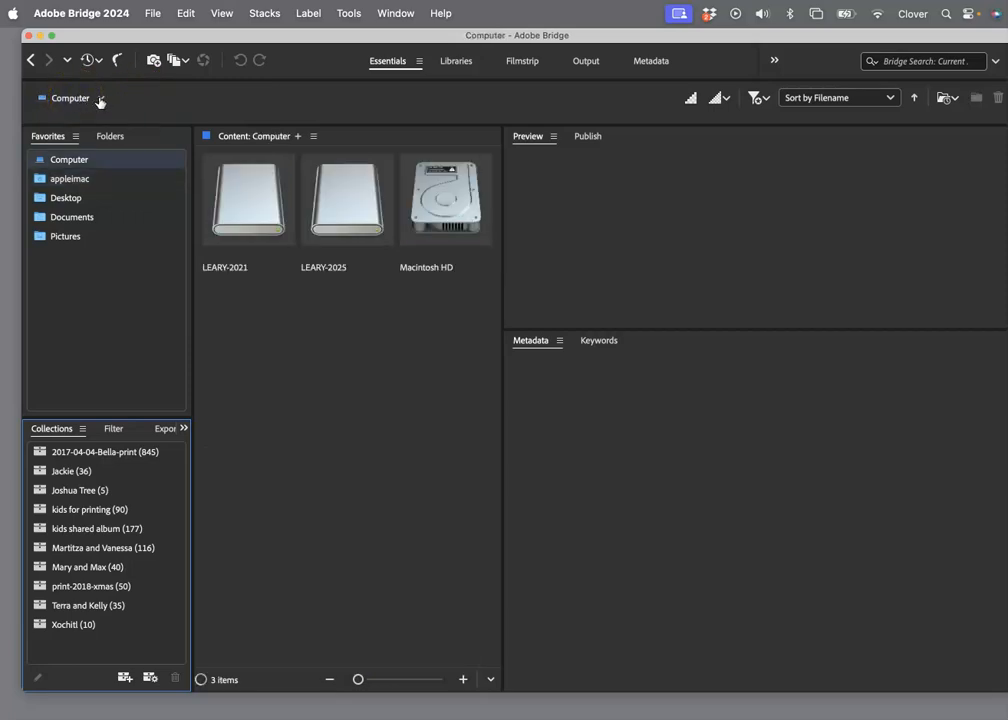
left_click(65, 198)
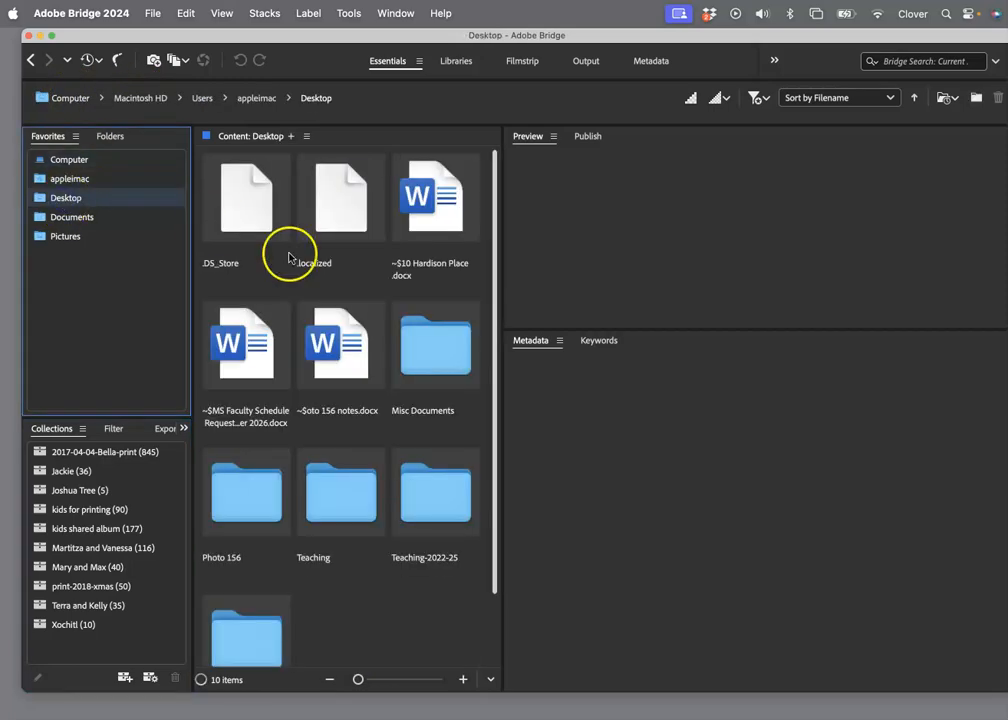
scroll(416, 531, "down", 2)
double_click(280, 553)
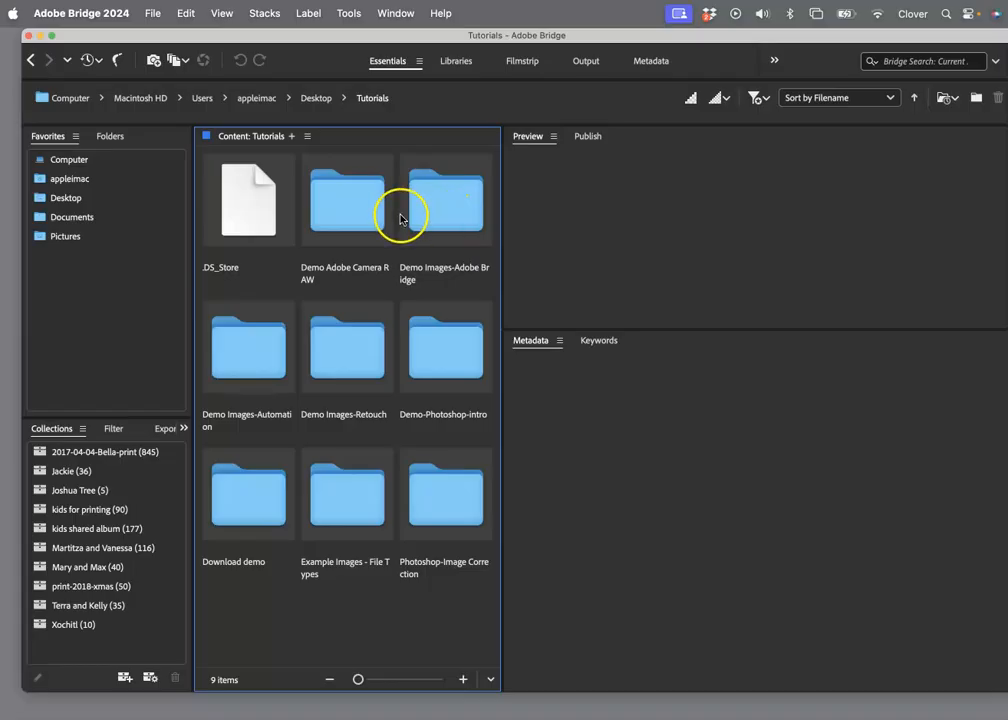
double_click(249, 513)
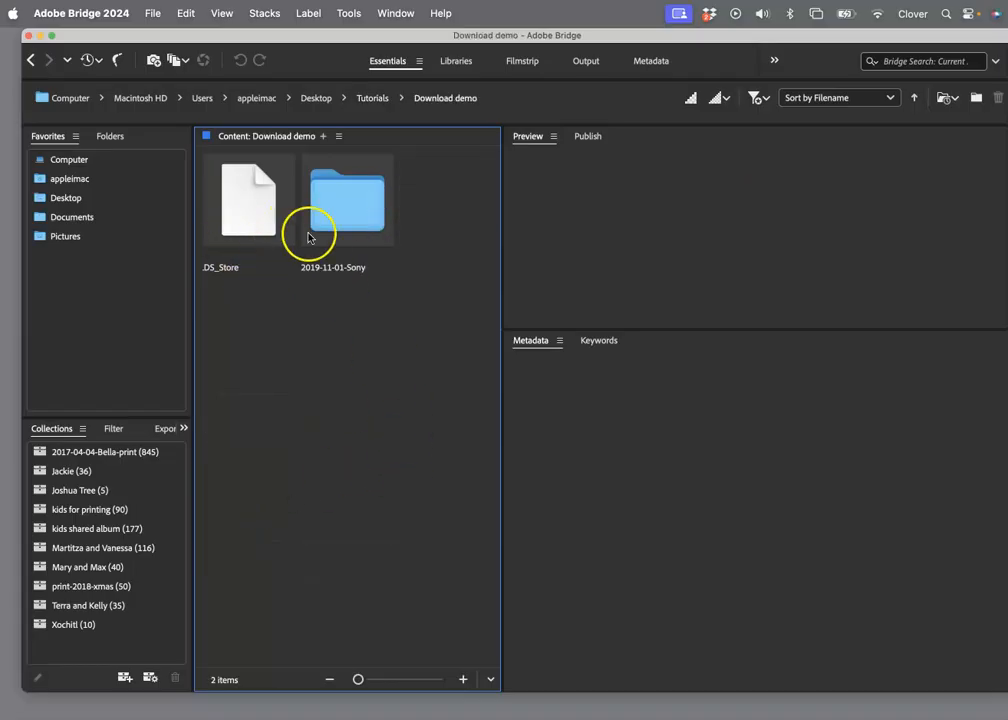
double_click(355, 207)
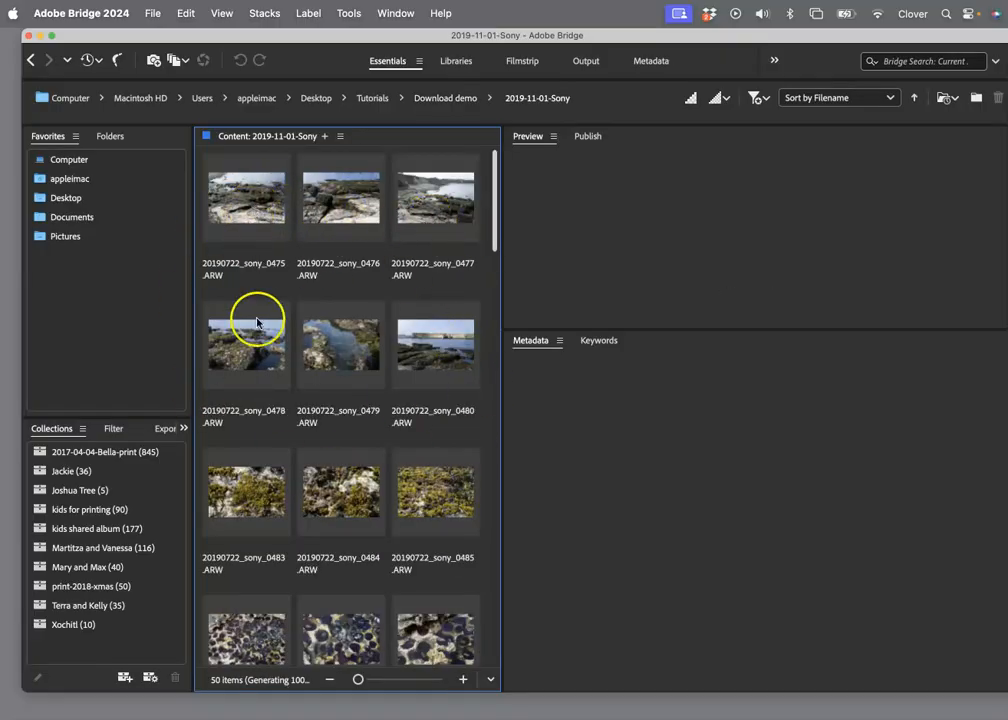
Step: Add 20190722_sony_0553.ARW to the Joshua Tree collection, check the collection's contents, and return to the 2019-11-01-Sony folder
left_click_drag(496, 235, 493, 651)
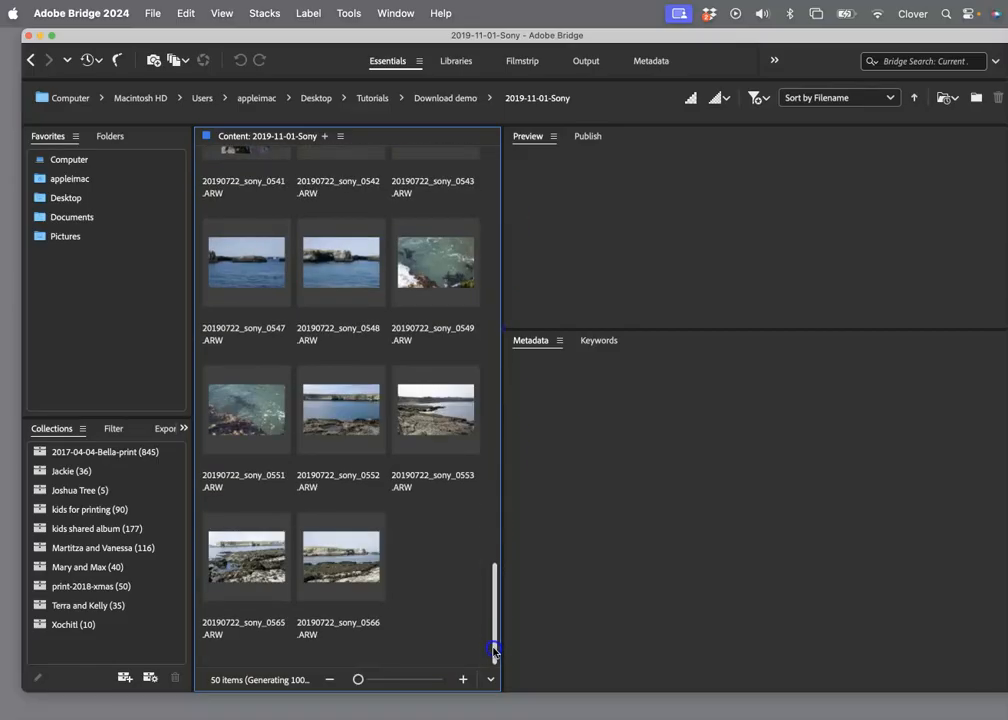
left_click(410, 445)
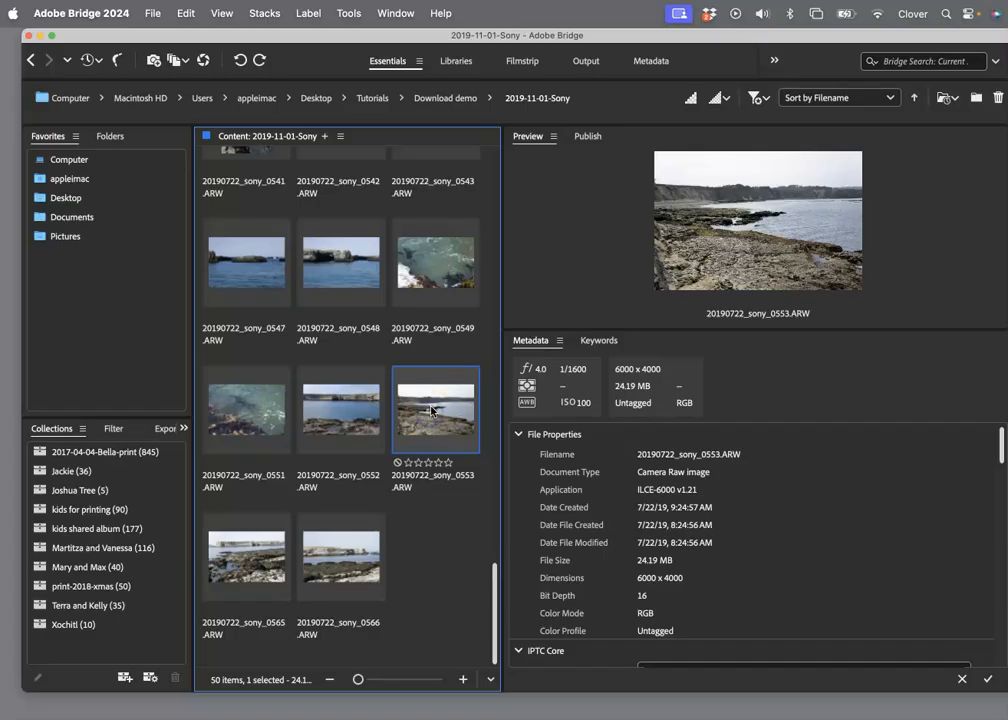
left_click_drag(408, 438, 104, 496)
left_click(97, 491)
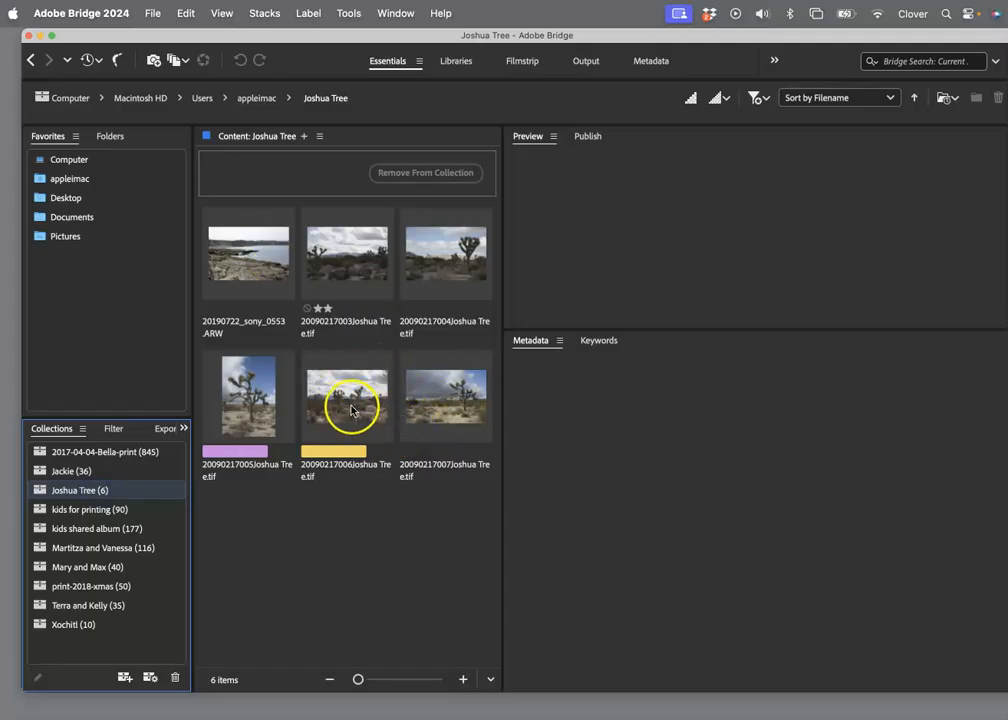
left_click(30, 61)
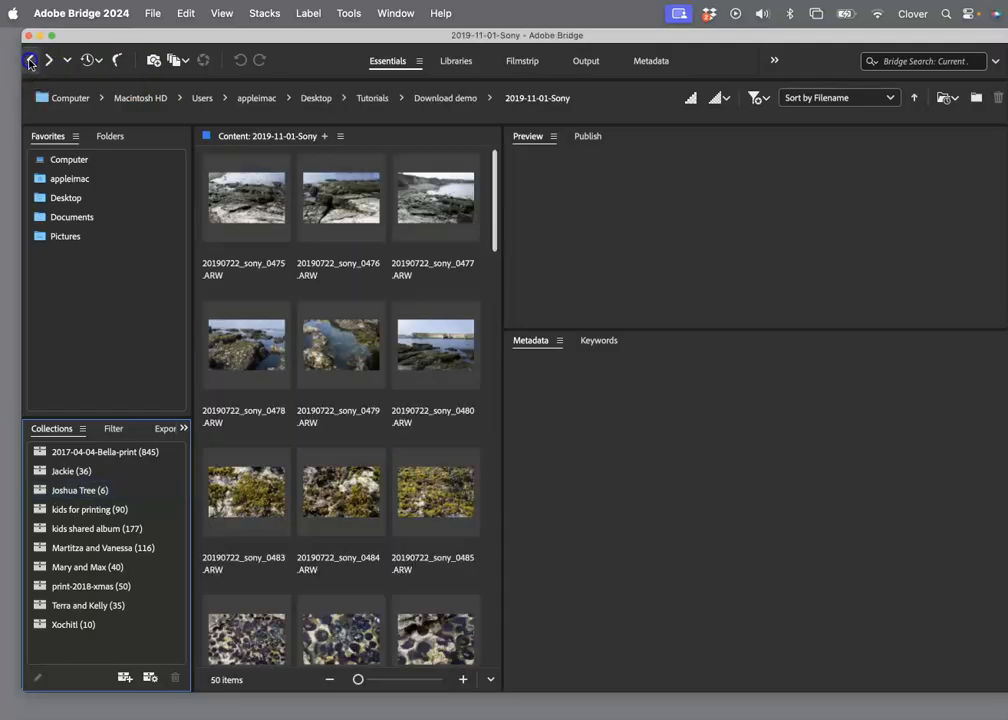